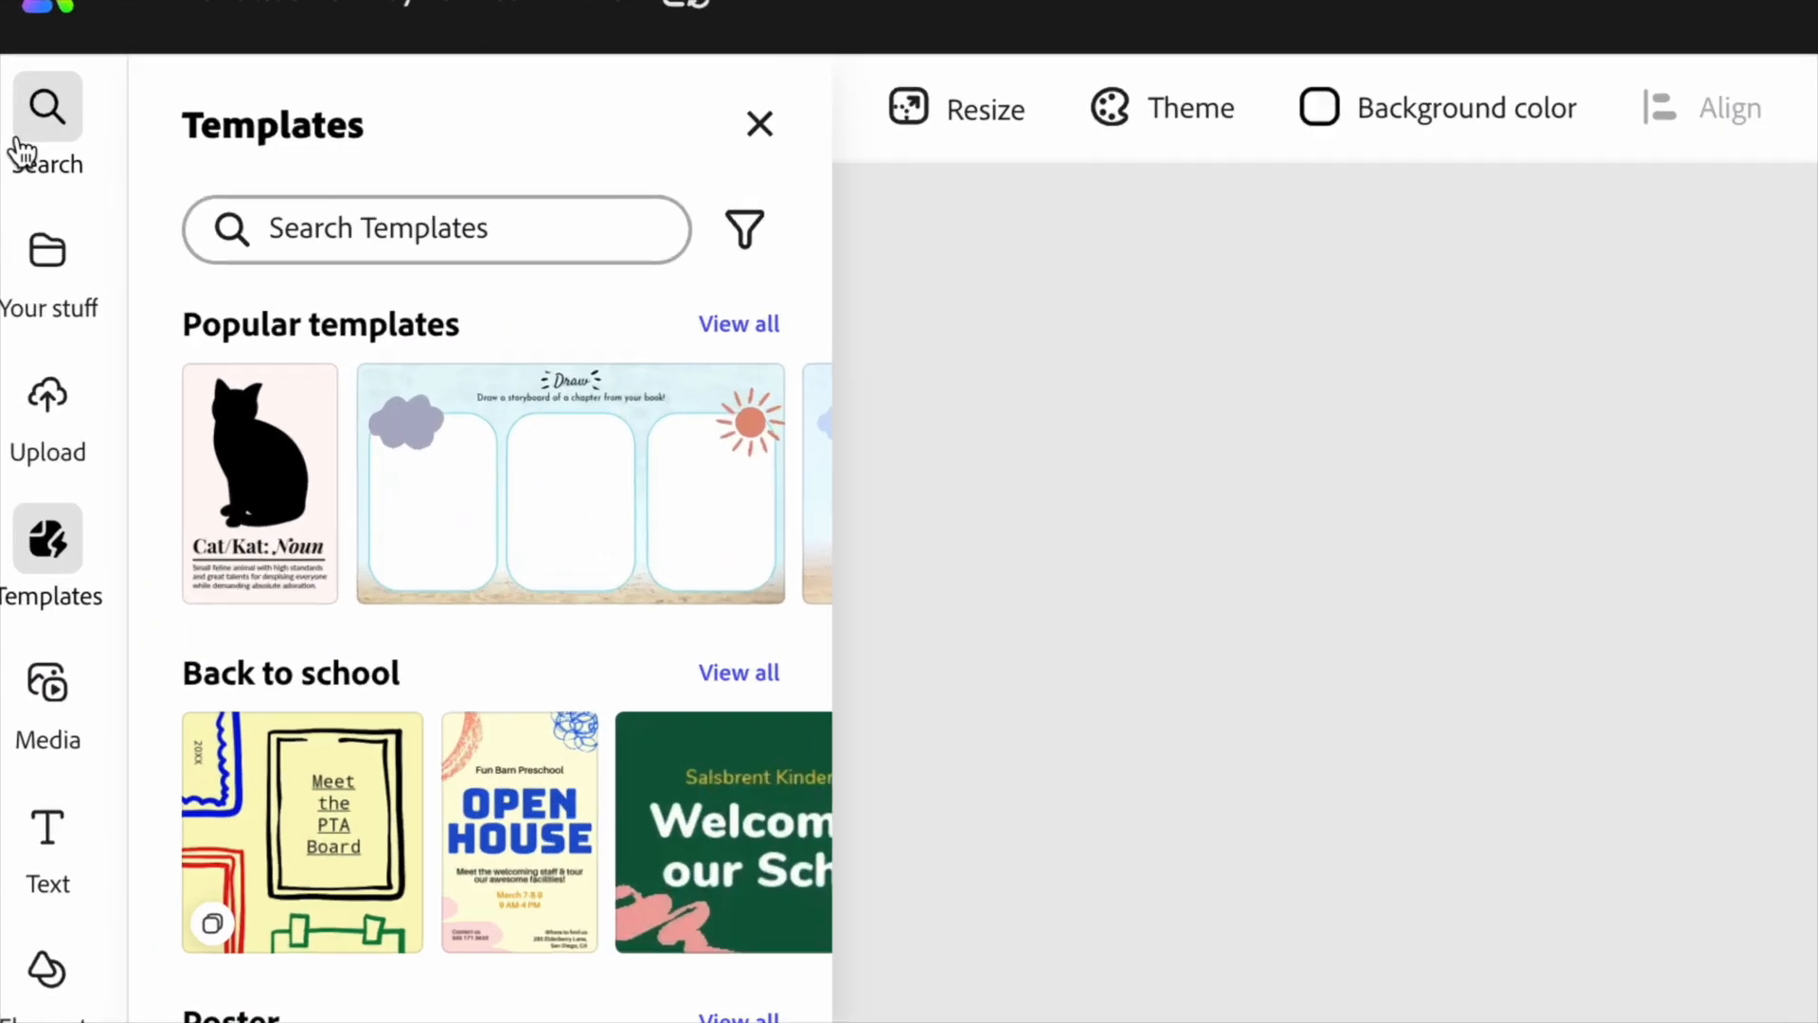
- Resize the blank page to the Drawing preset, 2000 x 2000 px
{"action": "left_click", "coordinate": [281, 133]}
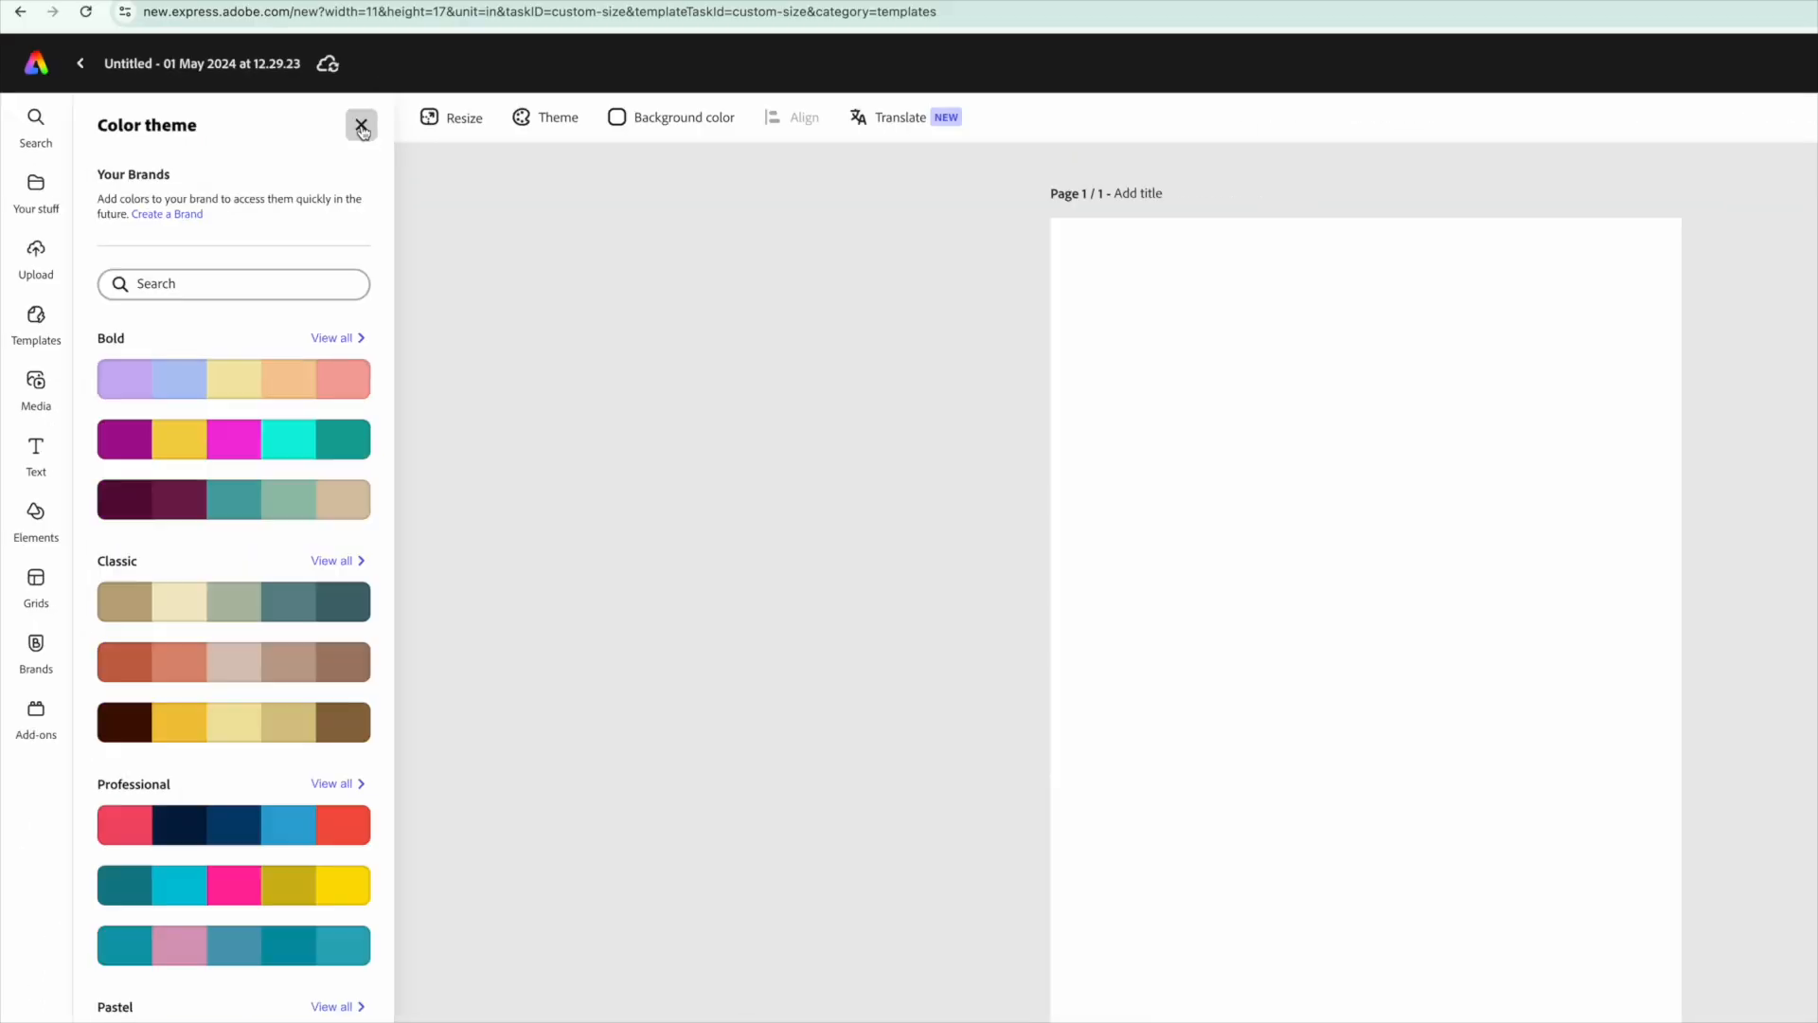
{"action": "left_click", "coordinate": [282, 133]}
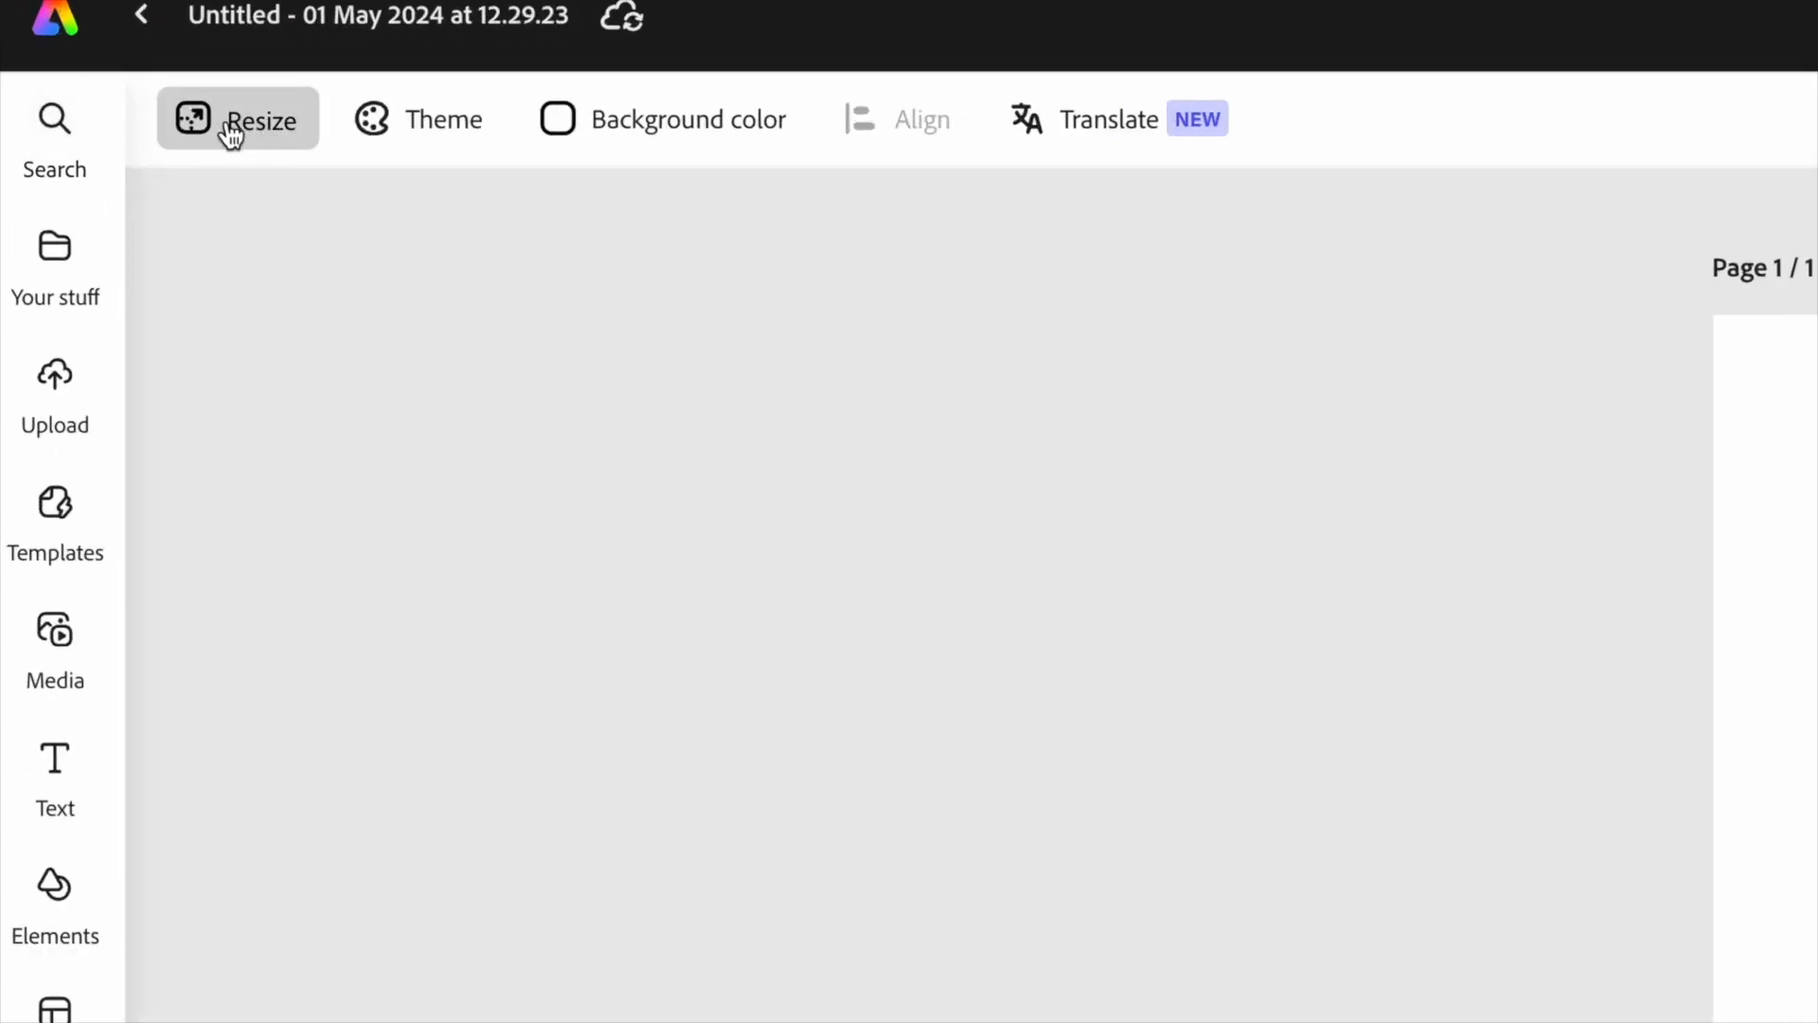
{"action": "left_click", "coordinate": [218, 136]}
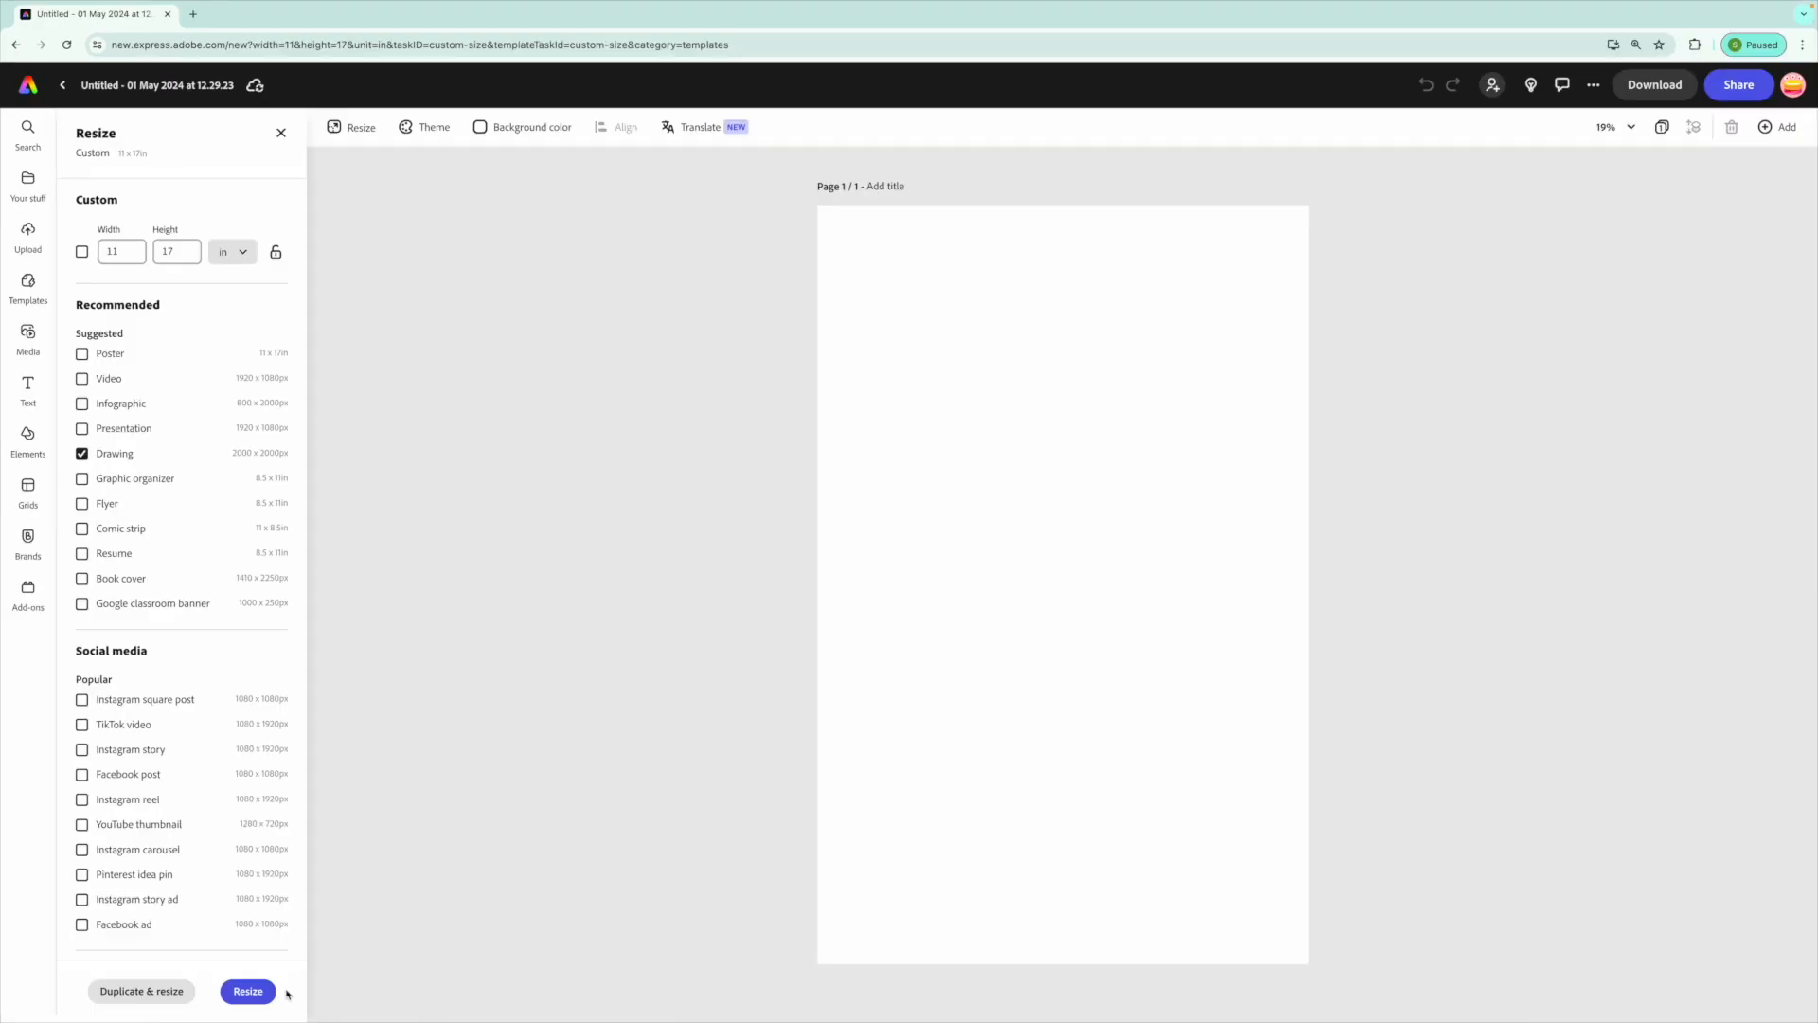
{"action": "left_click", "coordinate": [249, 995]}
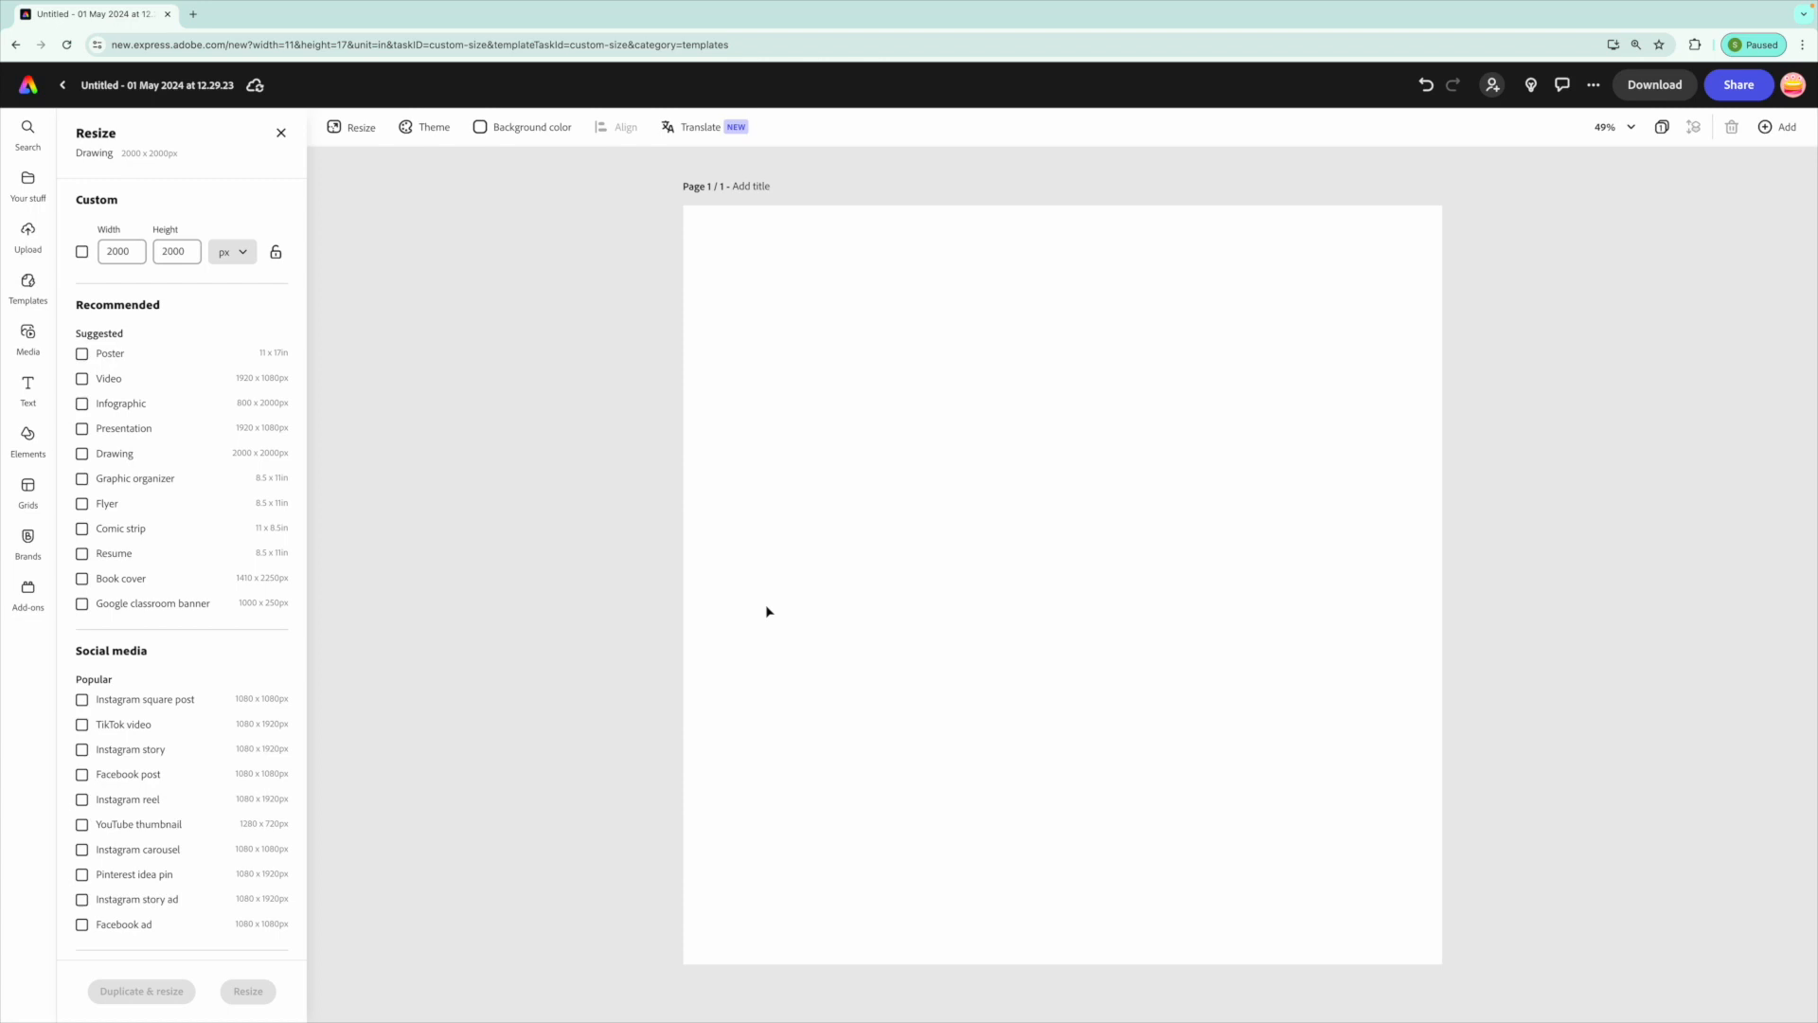
{"action": "left_click", "coordinate": [280, 133]}
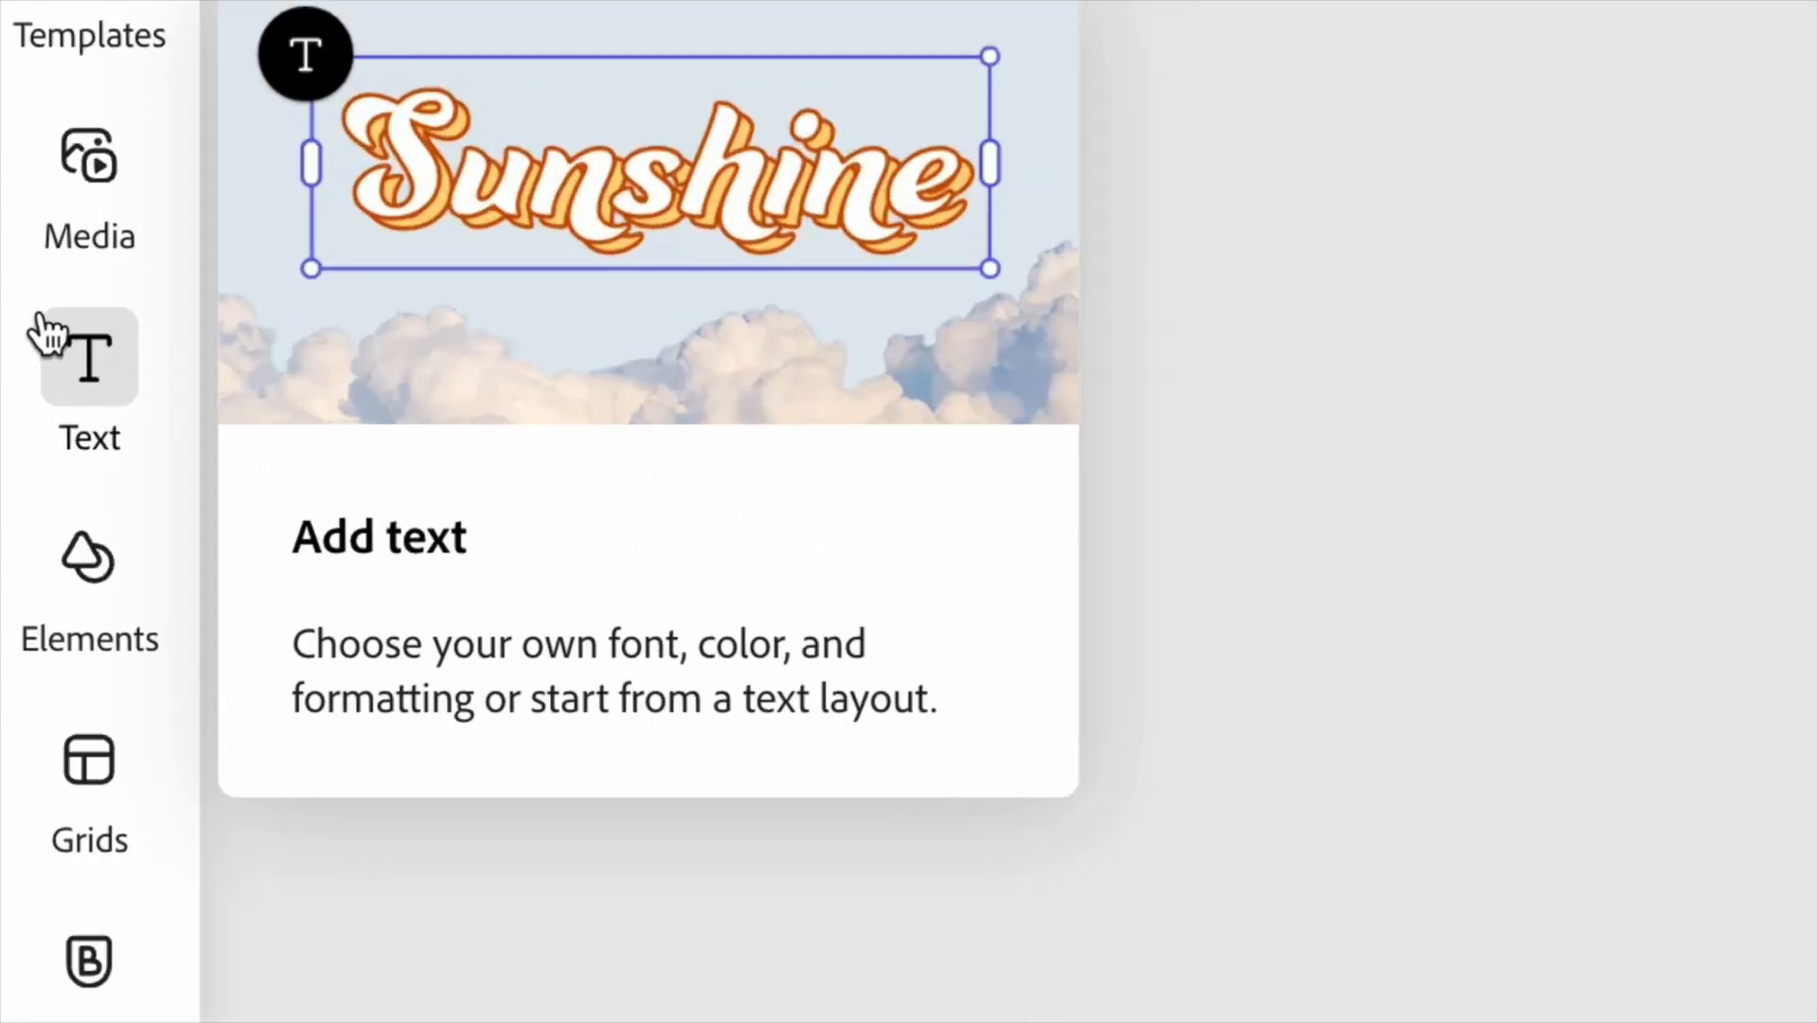
- Add a text object reading "greens" near the middle of the page
{"action": "left_click", "coordinate": [126, 397]}
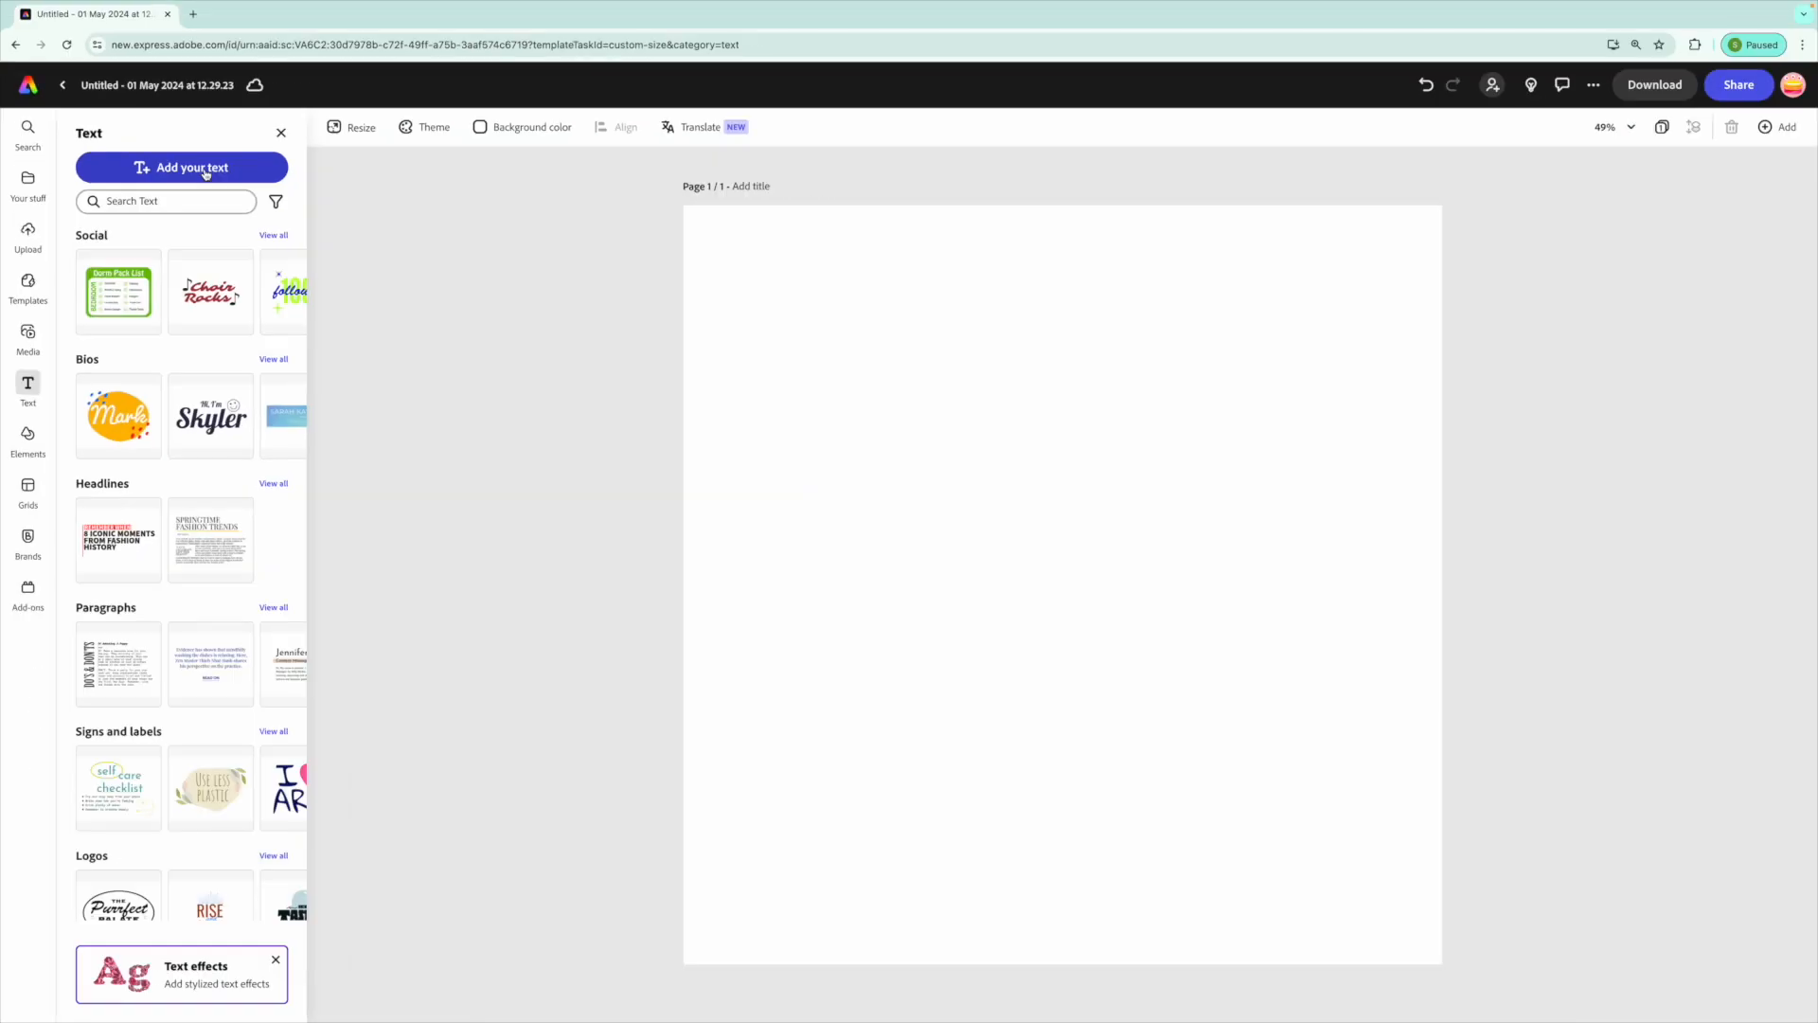
{"action": "left_click", "coordinate": [205, 173]}
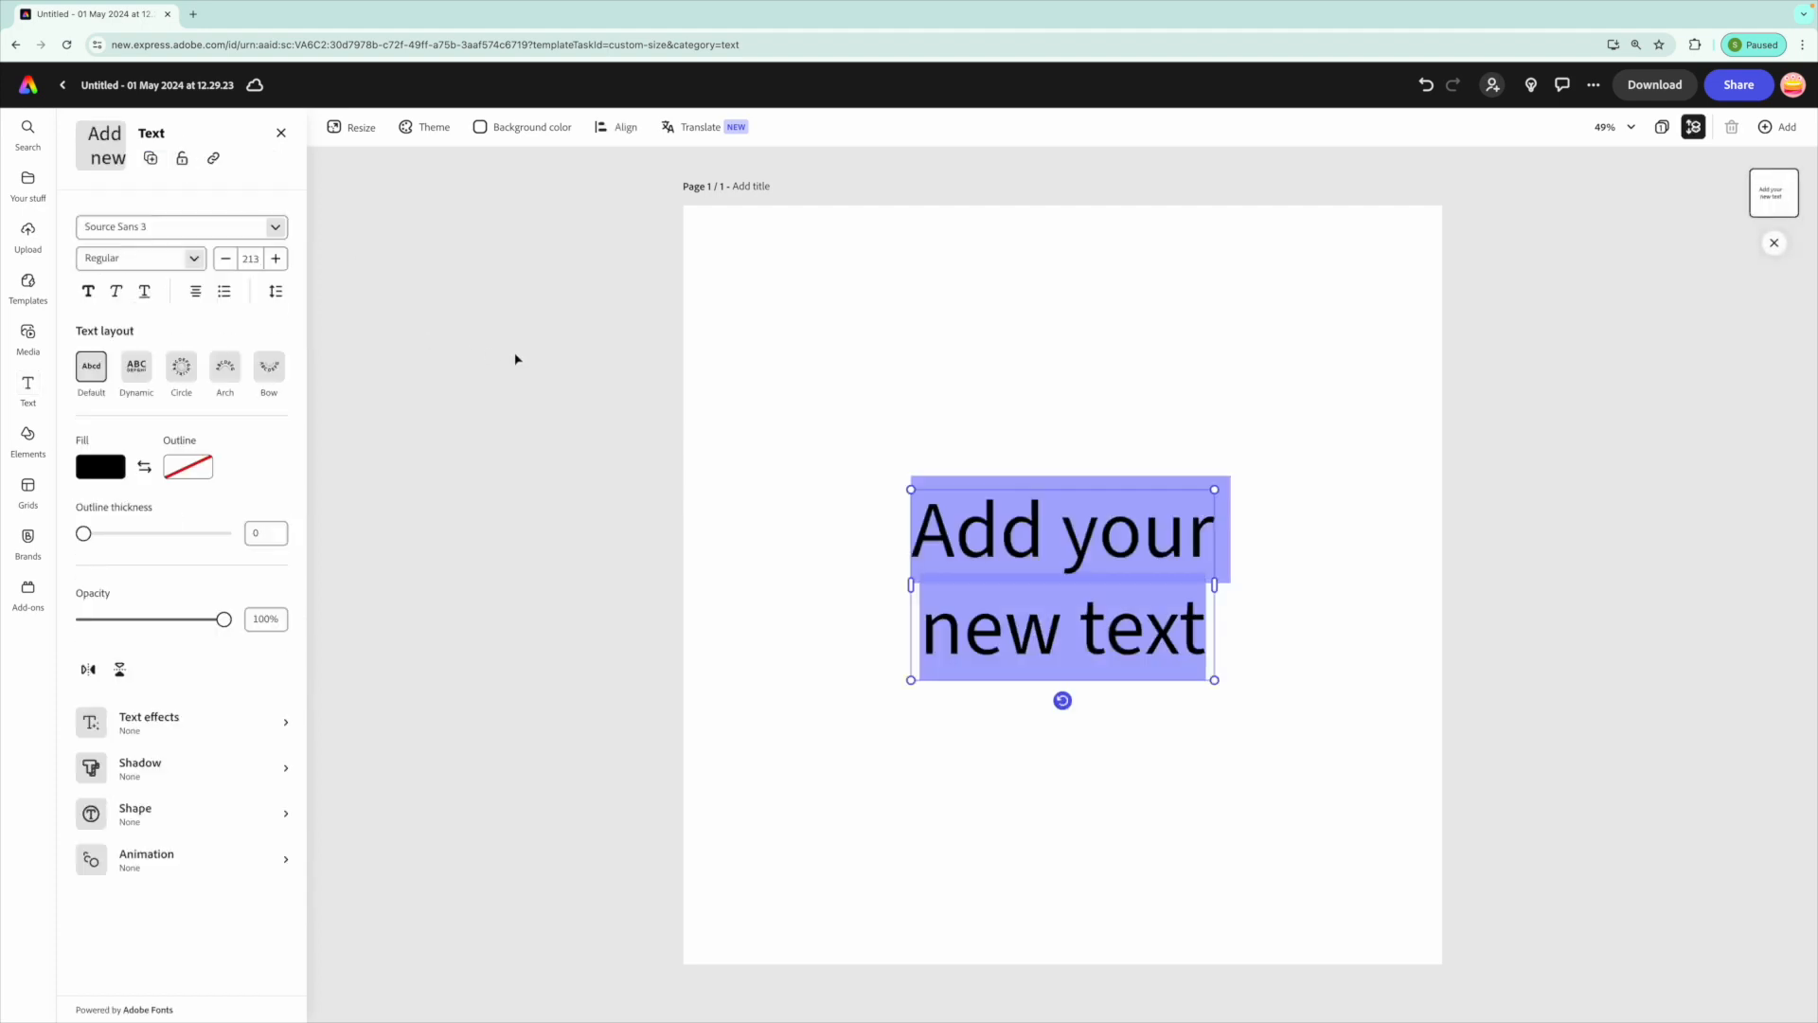
{"action": "type", "text": "greens"}
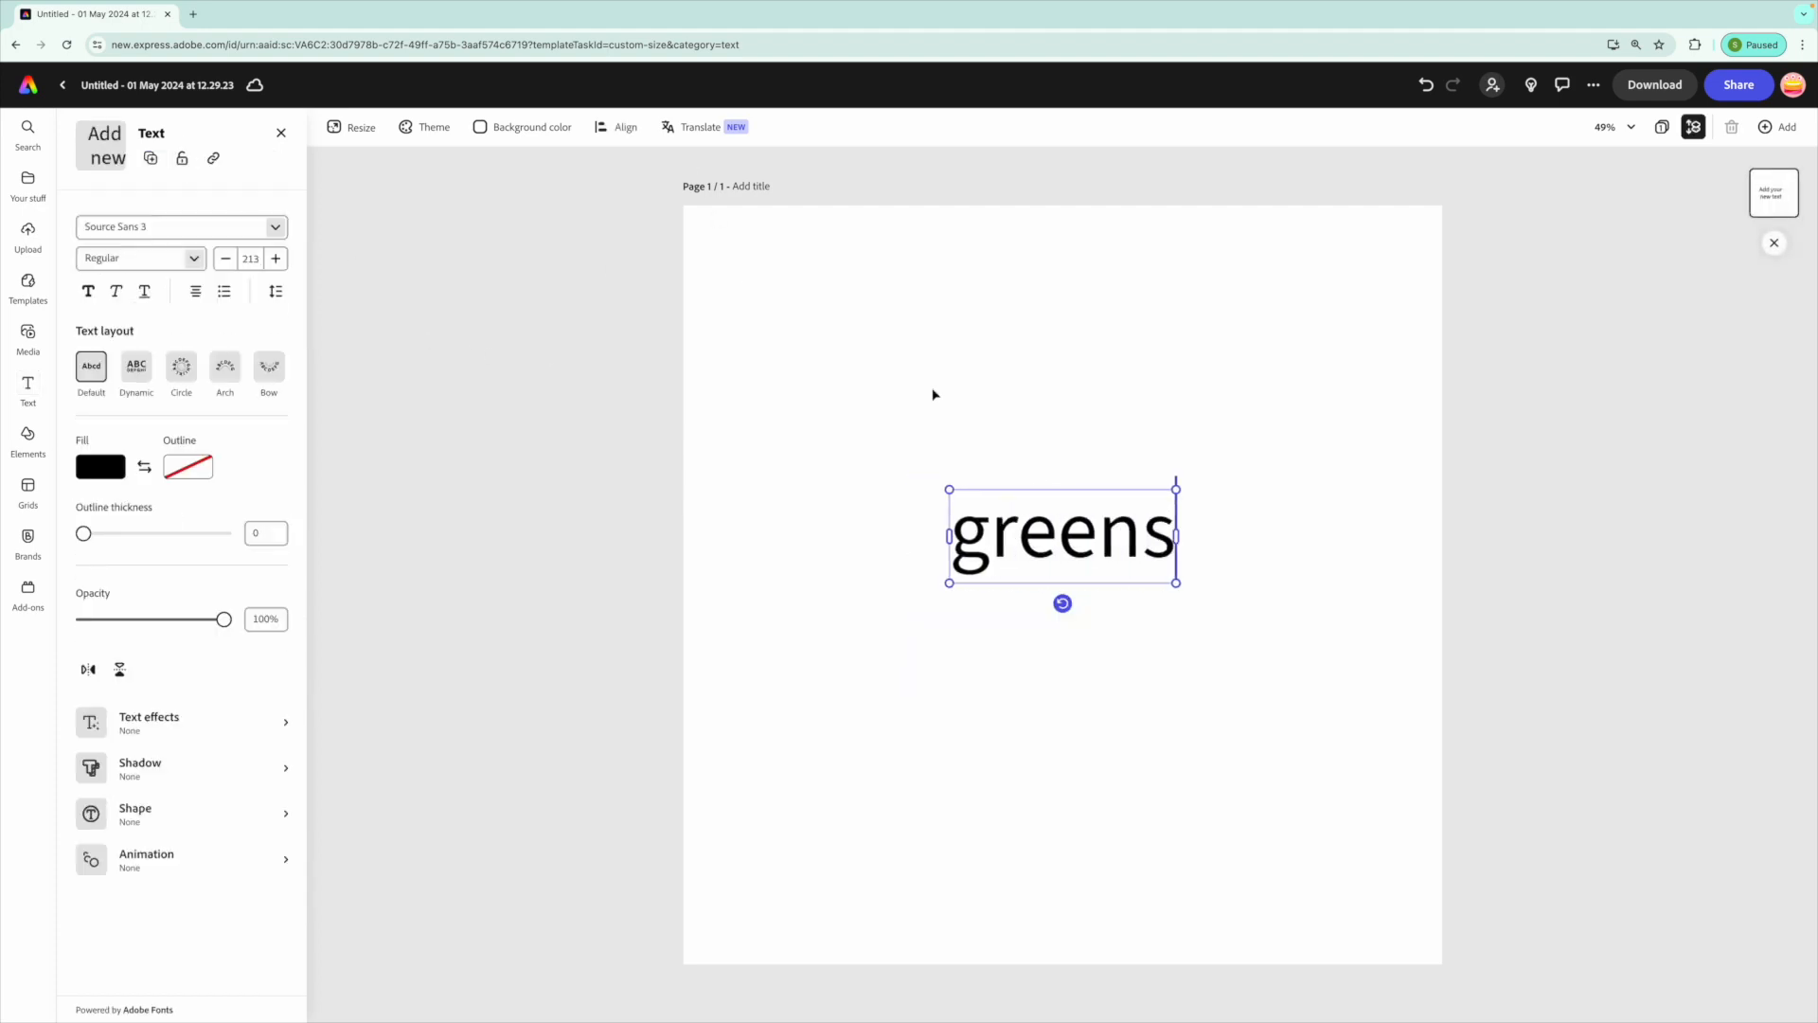
{"action": "mouse_move", "coordinate": [1047, 490]}
{"action": "left_mouse_down"}
{"action": "mouse_move", "coordinate": [999, 460]}
{"action": "mouse_move", "coordinate": [1038, 467]}
{"action": "left_mouse_up"}
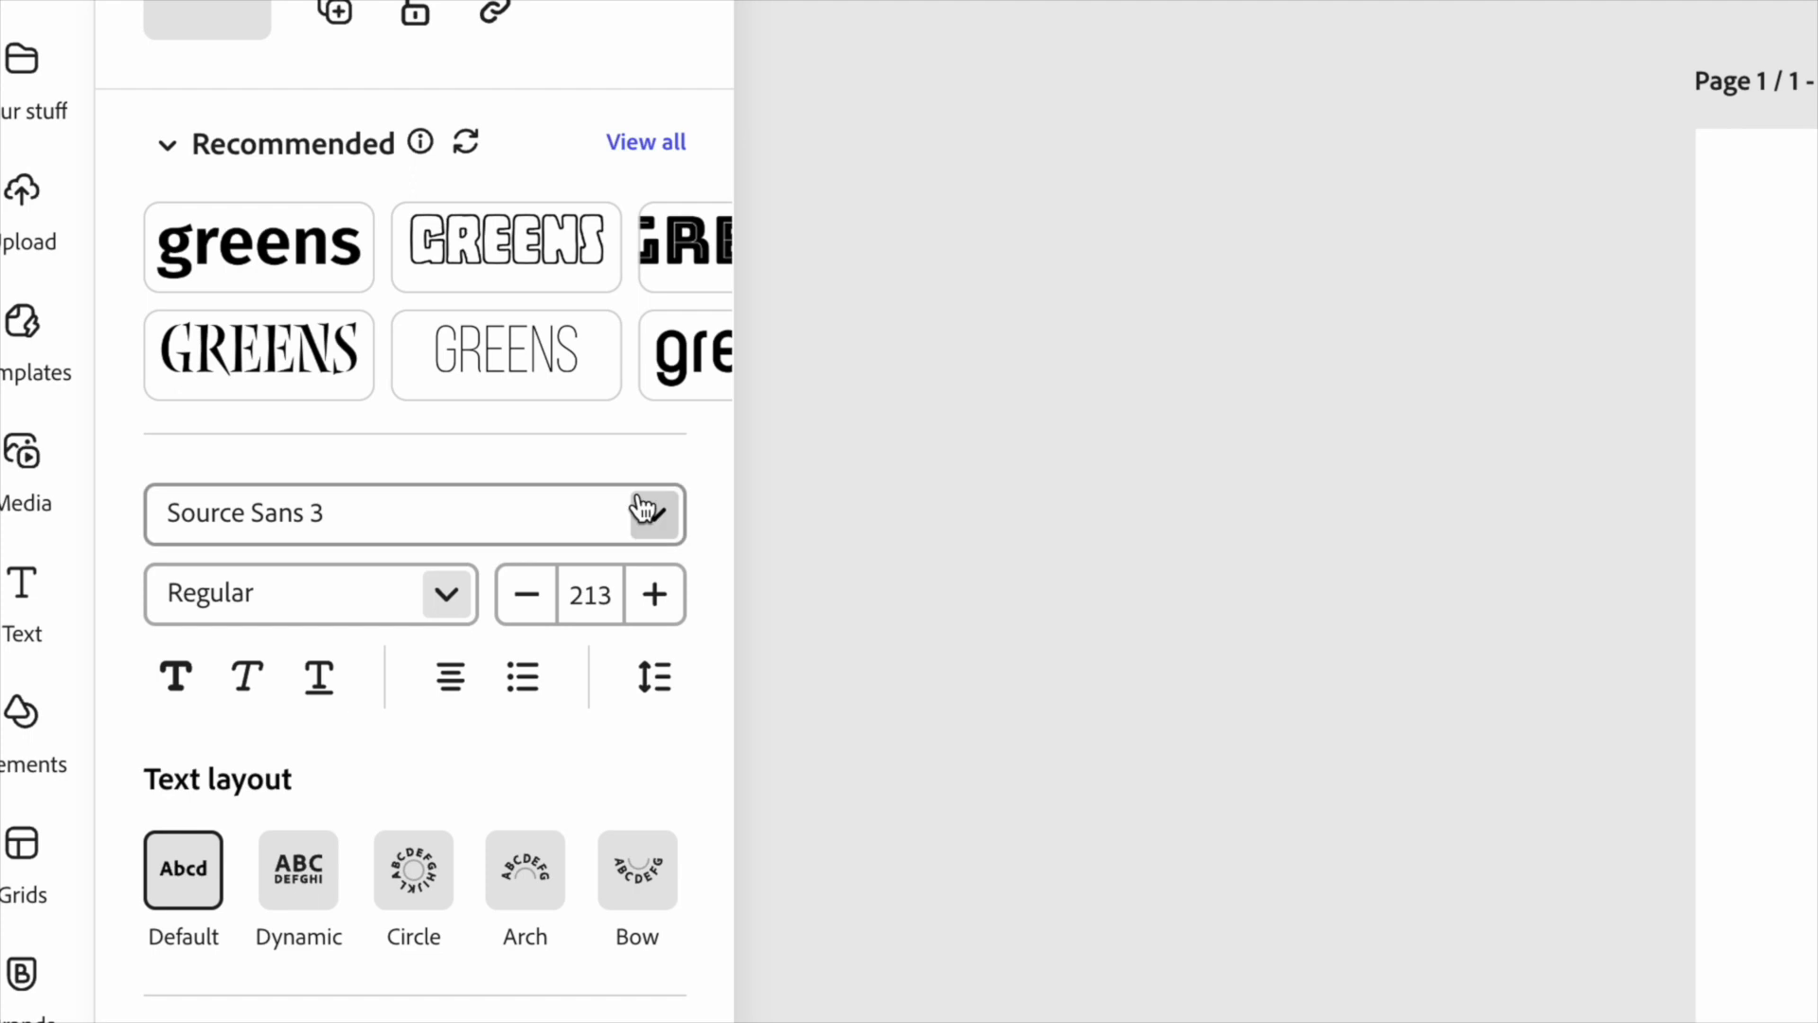
- Examine the available font list and all recommended fonts for the "greens" text
{"action": "left_click", "coordinate": [660, 530]}
{"action": "scroll", "coordinate": [559, 816], "scroll_direction": "down", "scroll_amount": 5}
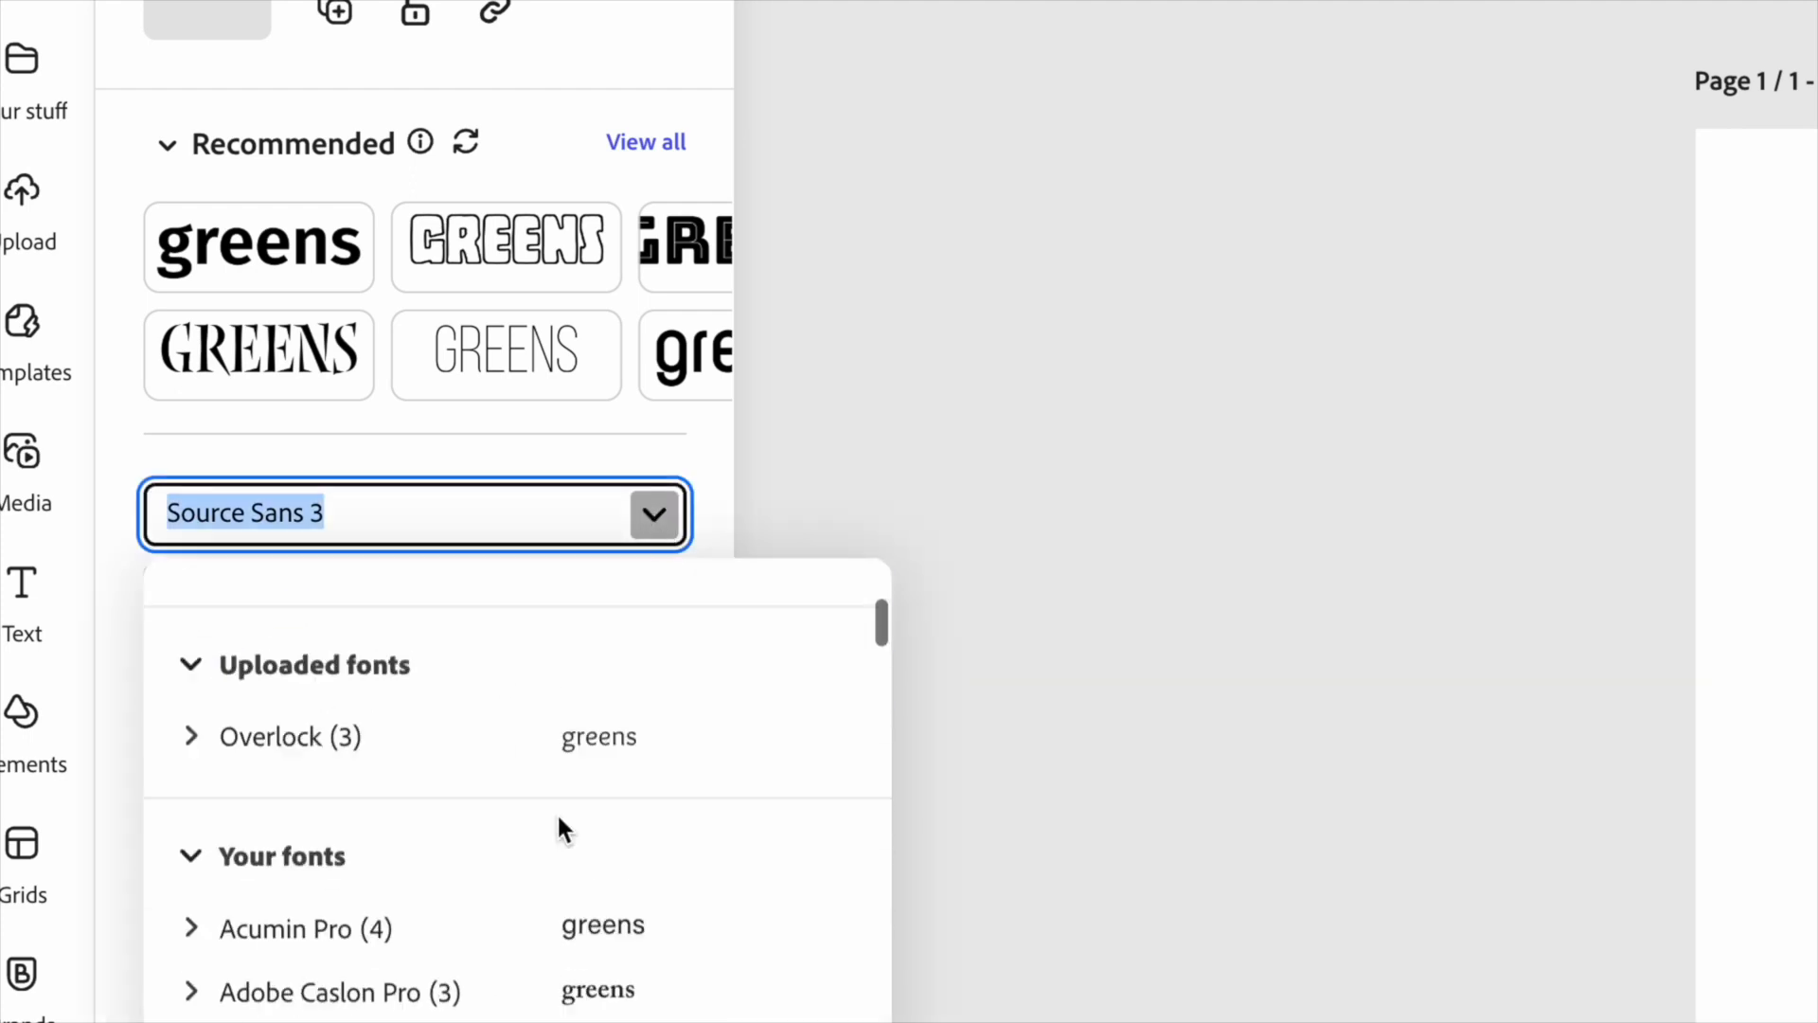
{"action": "scroll", "coordinate": [559, 805], "scroll_direction": "up", "scroll_amount": 5}
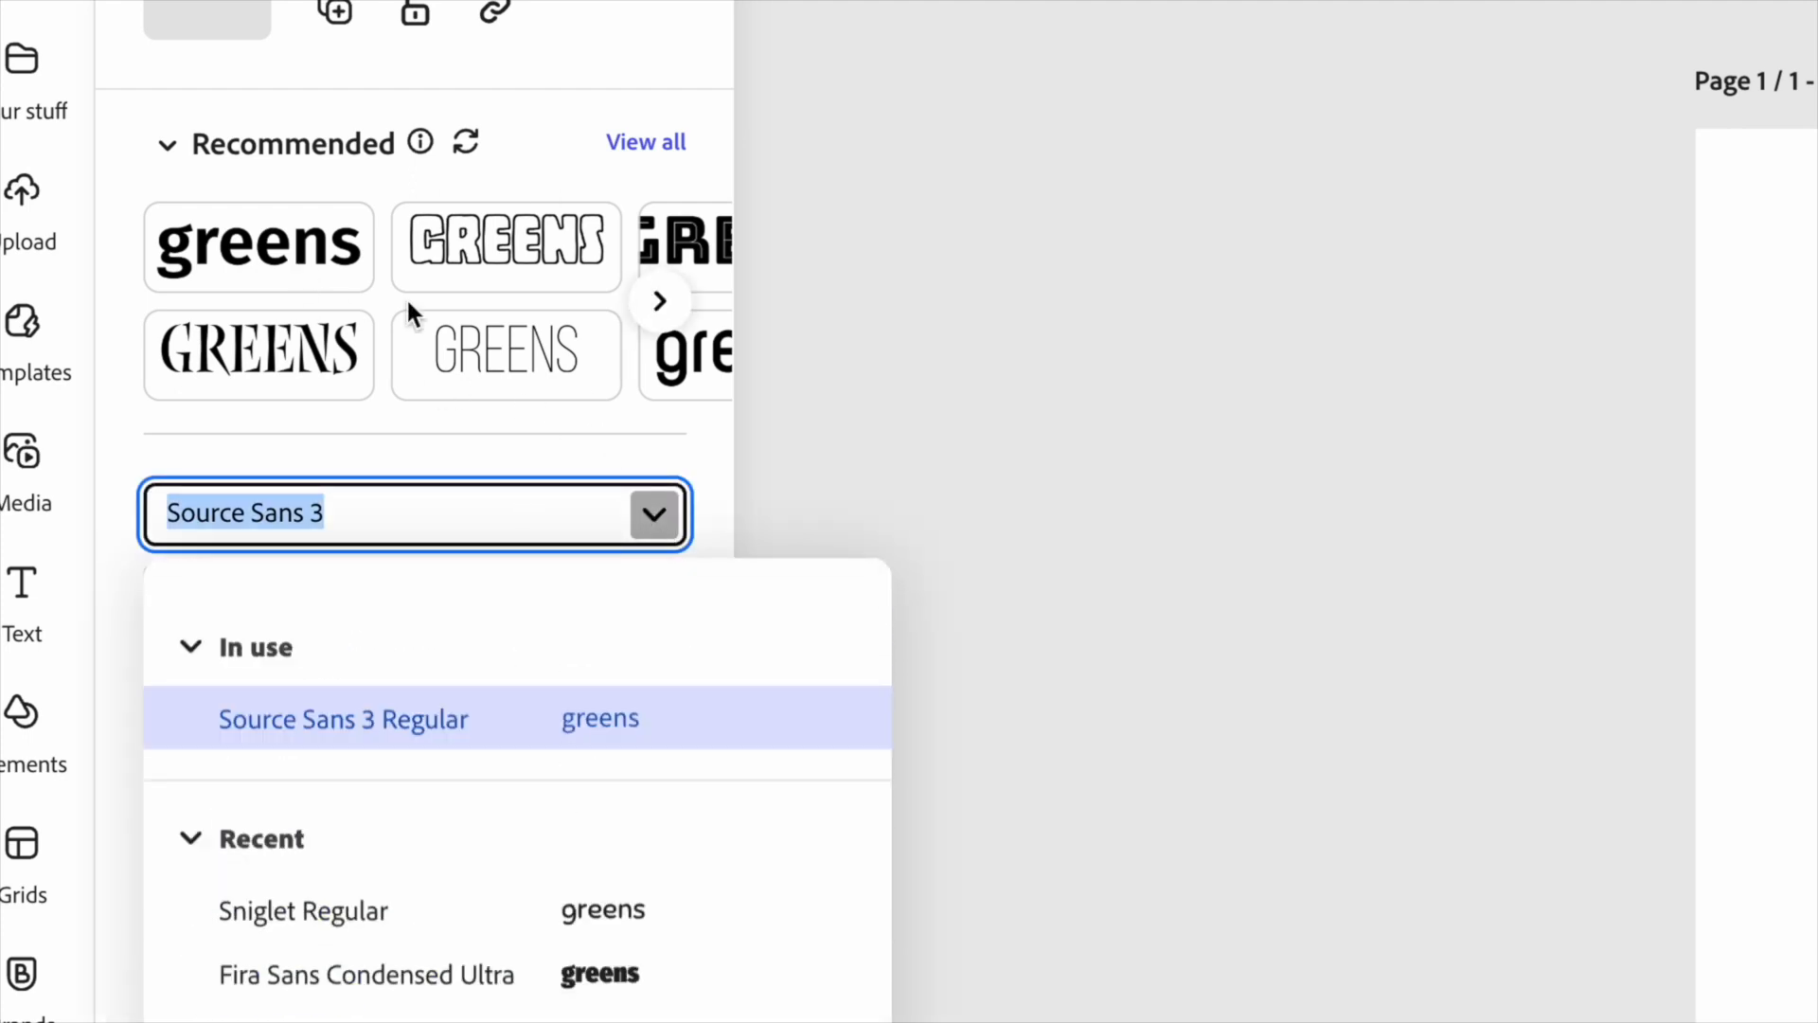
{"action": "left_click", "coordinate": [659, 152]}
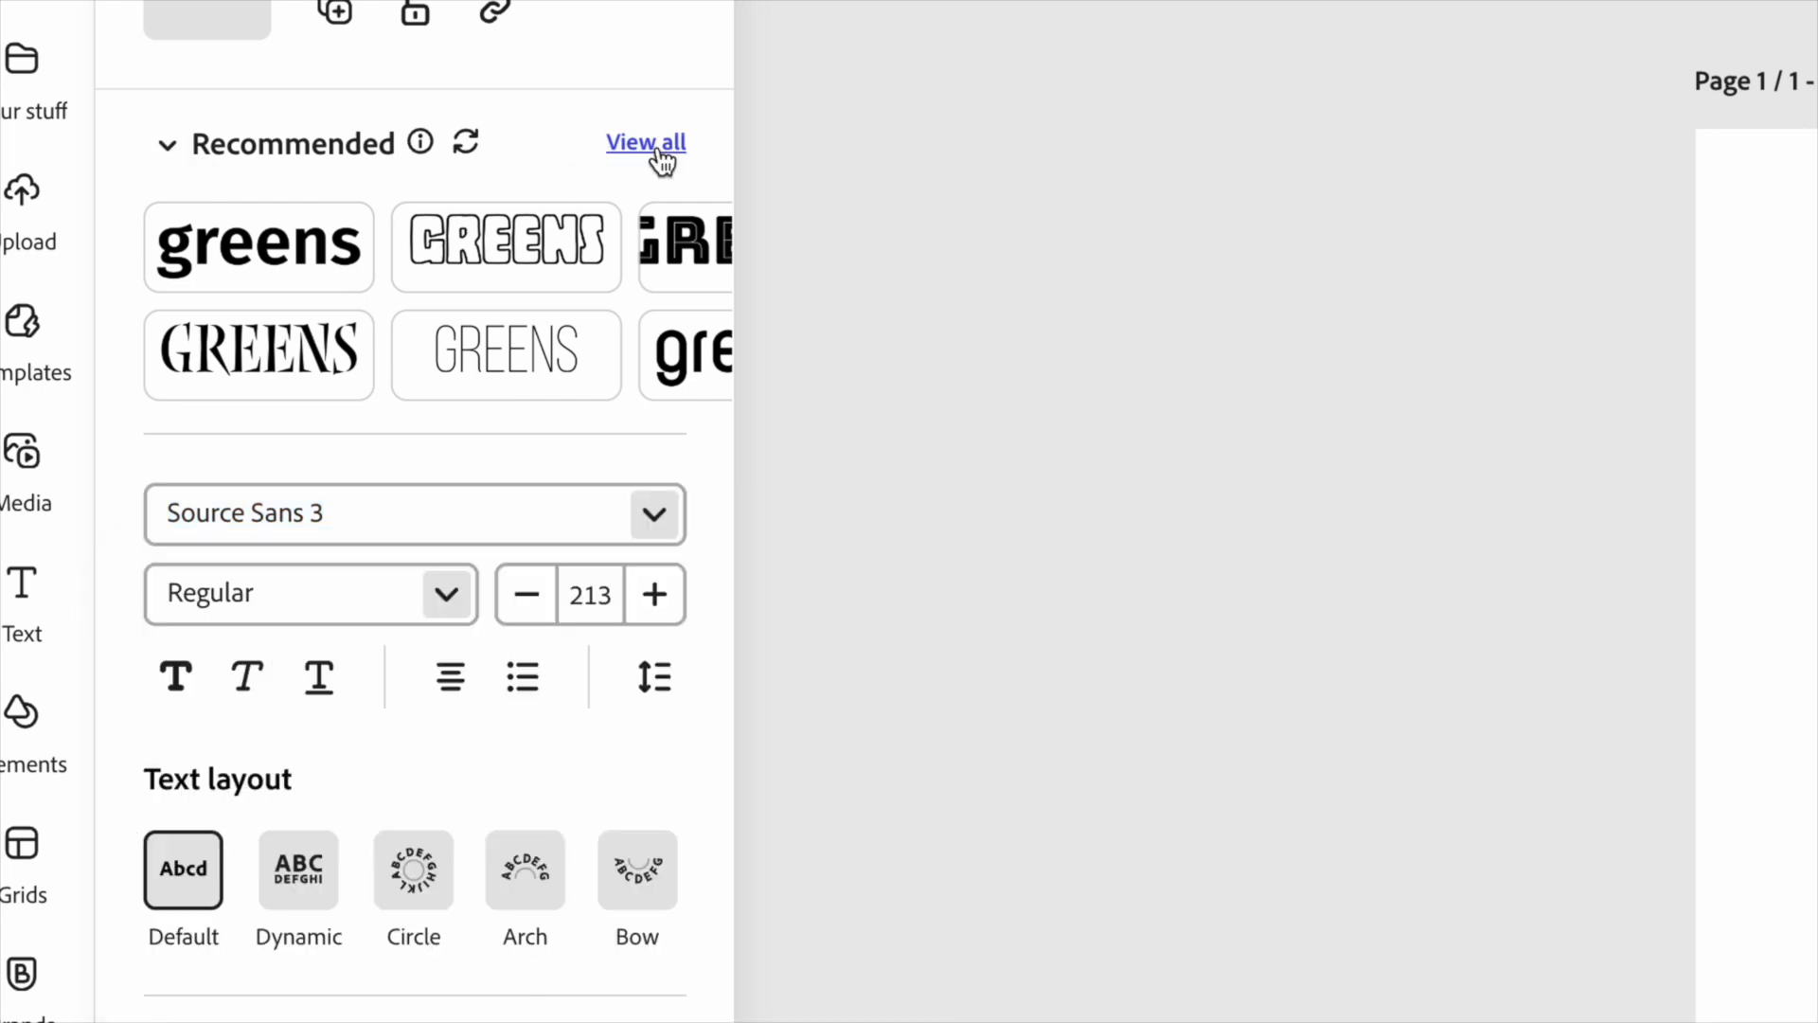
{"action": "left_click", "coordinate": [648, 144]}
{"action": "scroll", "coordinate": [133, 607], "scroll_direction": "down", "scroll_amount": 3}
{"action": "scroll", "coordinate": [134, 607], "scroll_direction": "up", "scroll_amount": 5}
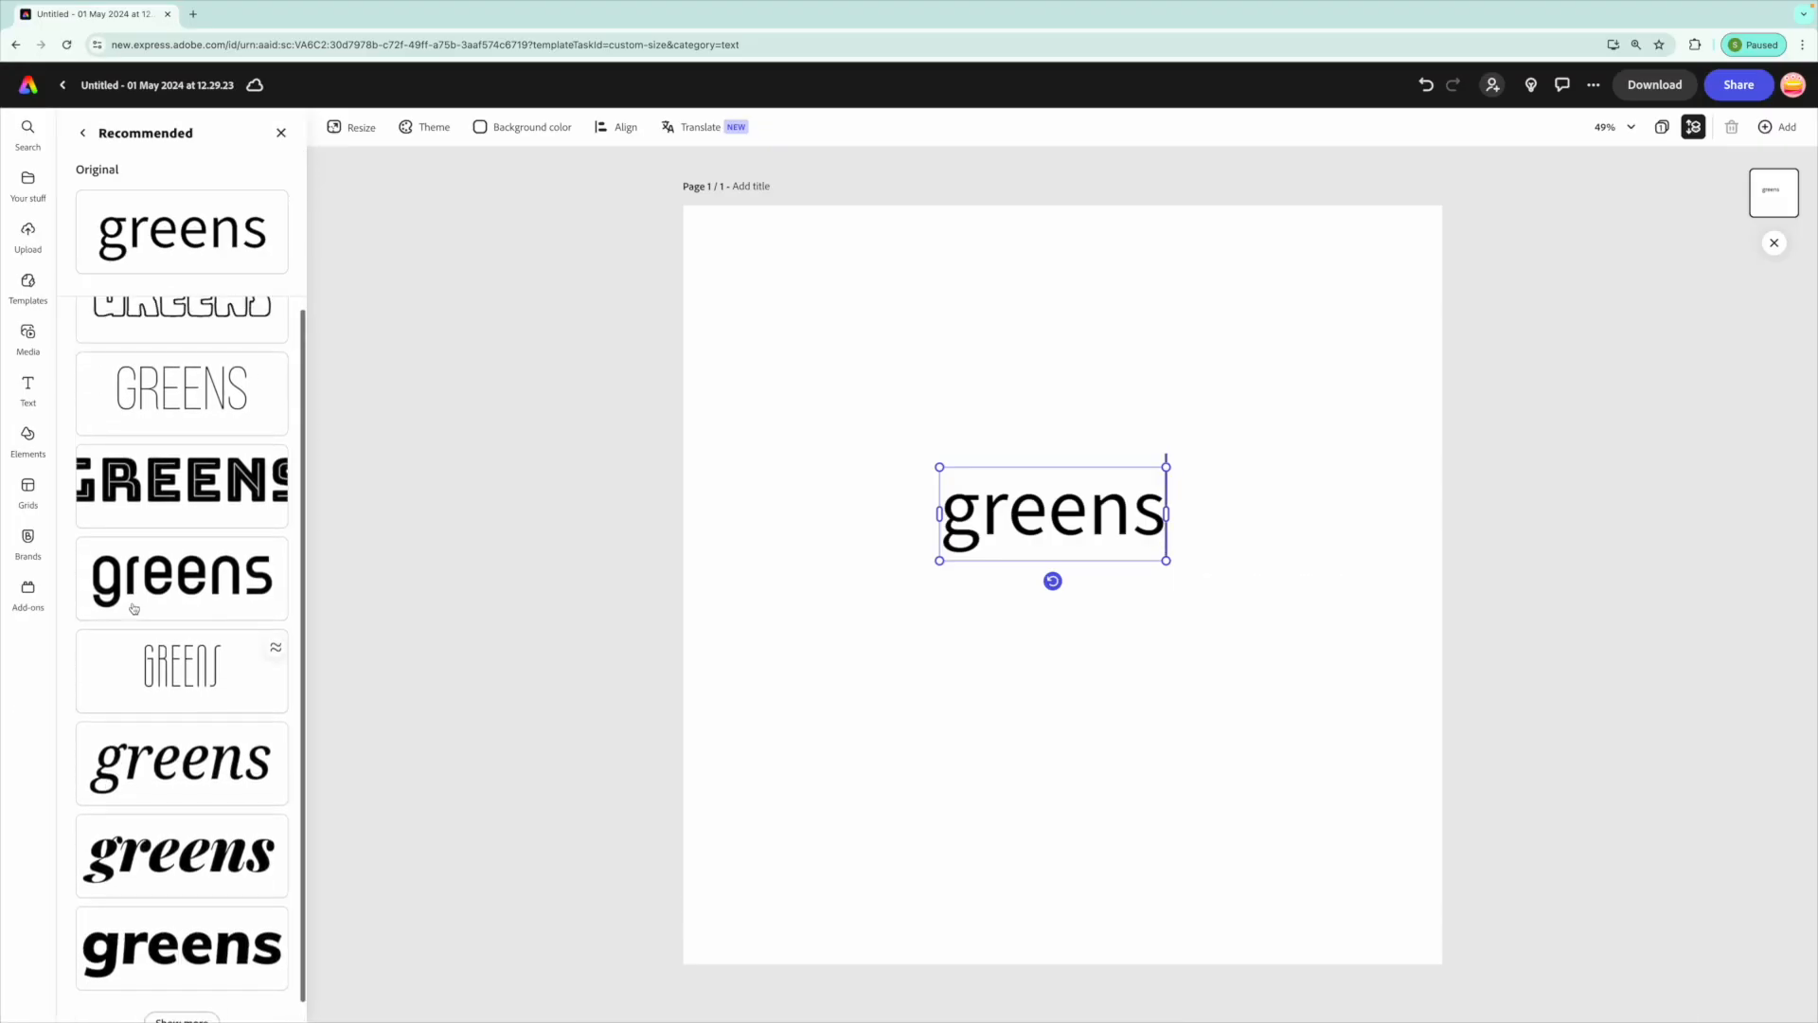
{"action": "left_click", "coordinate": [82, 132]}
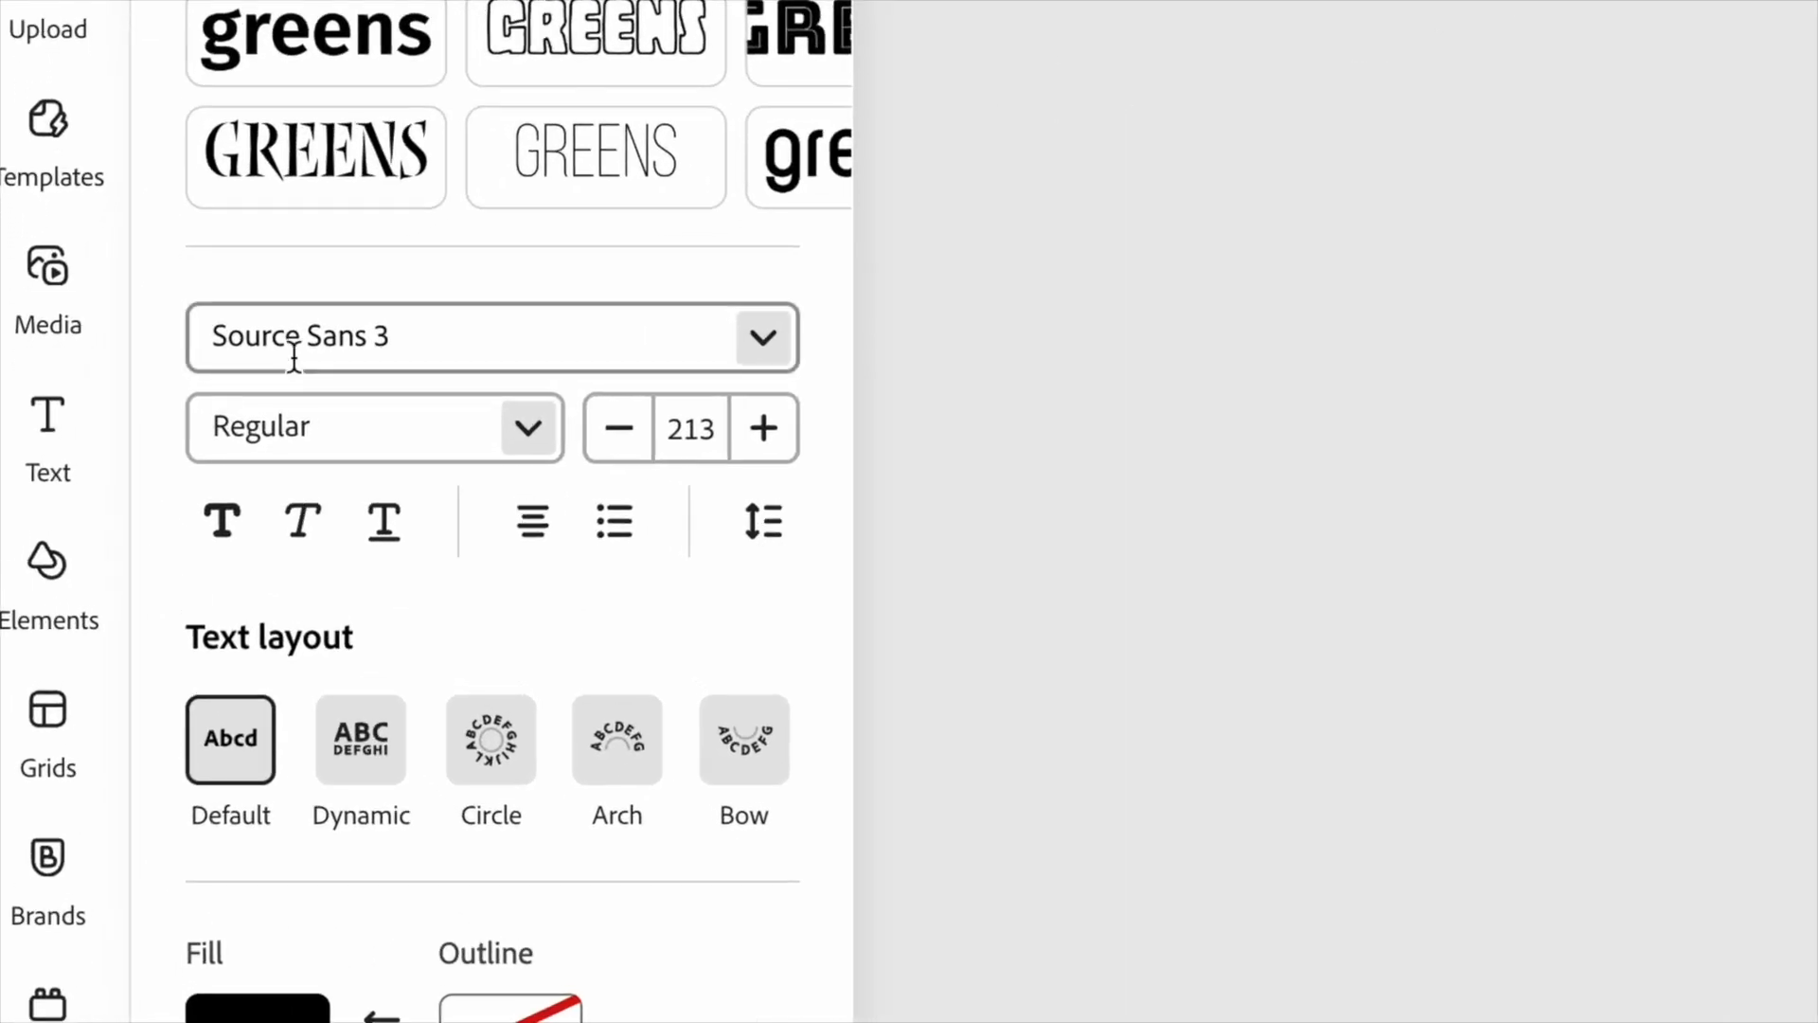
- Set the "greens" text in Sniglet Regular and enlarge it to about size 330
{"action": "left_click", "coordinate": [351, 343]}
{"action": "type", "text": "snig"}
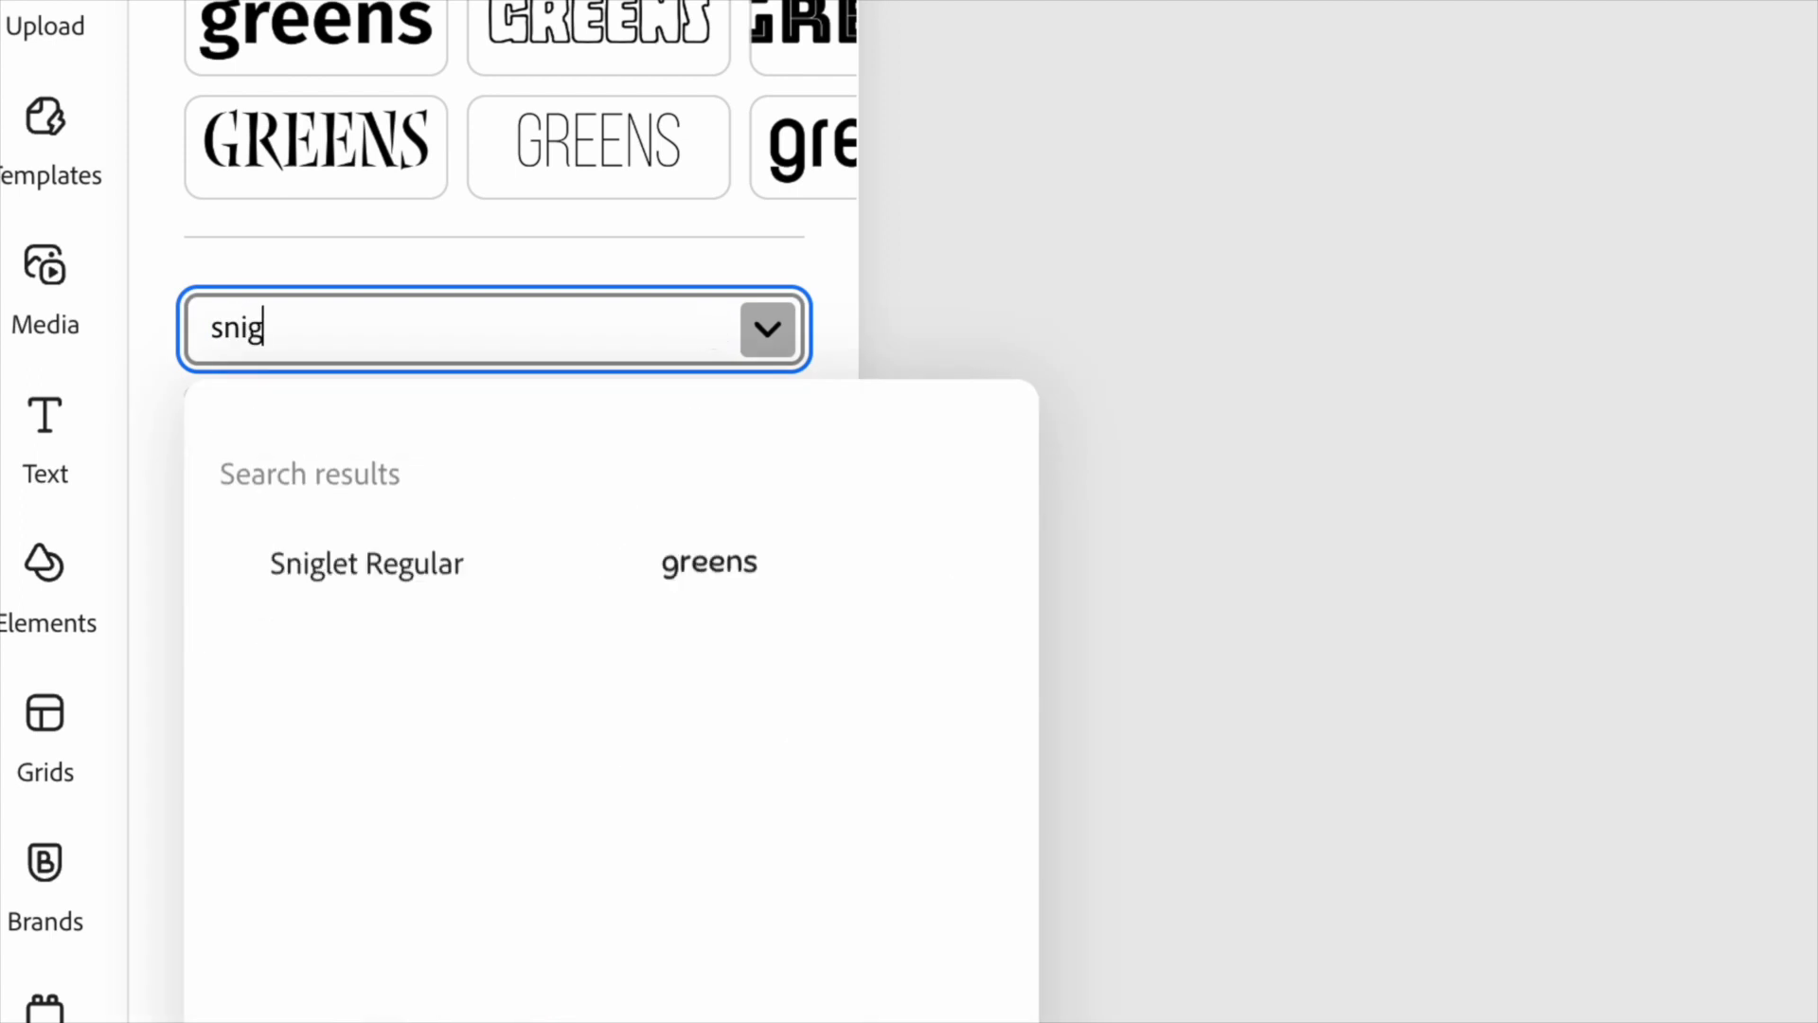
{"action": "left_click", "coordinate": [474, 576]}
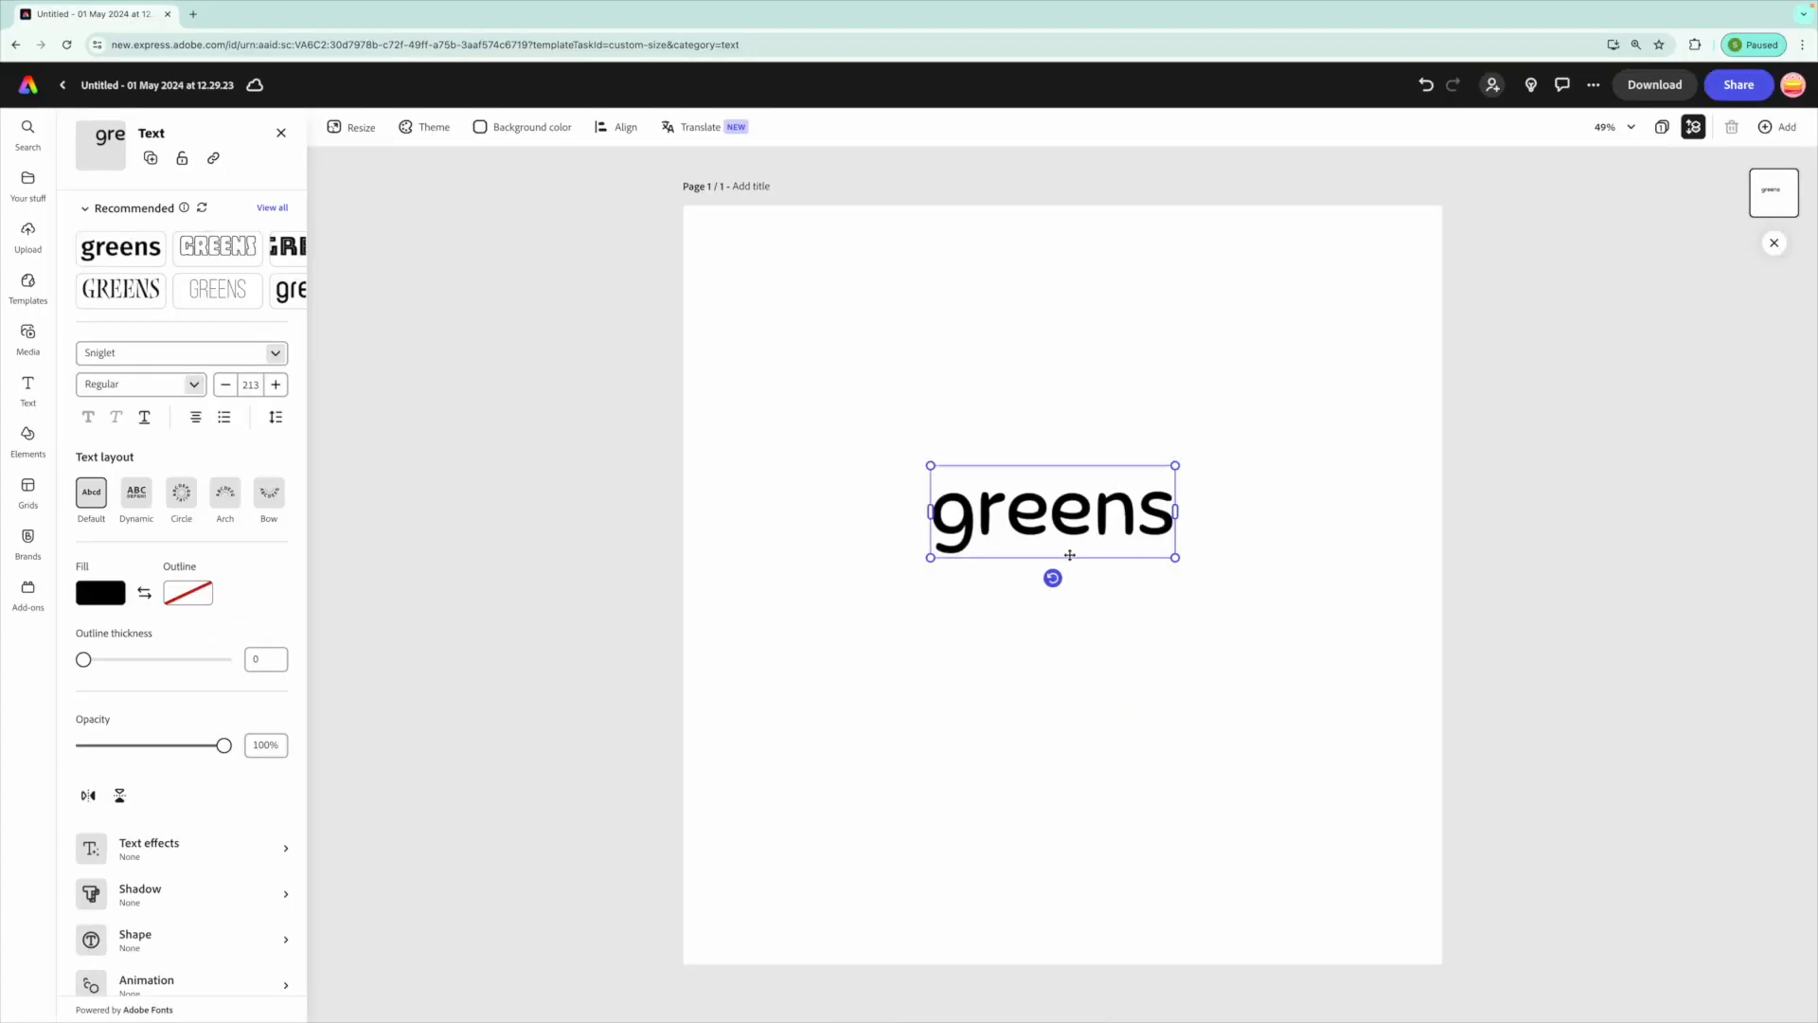
{"action": "left_click_drag", "start_coordinate": [1175, 558], "coordinate": [1298, 629]}
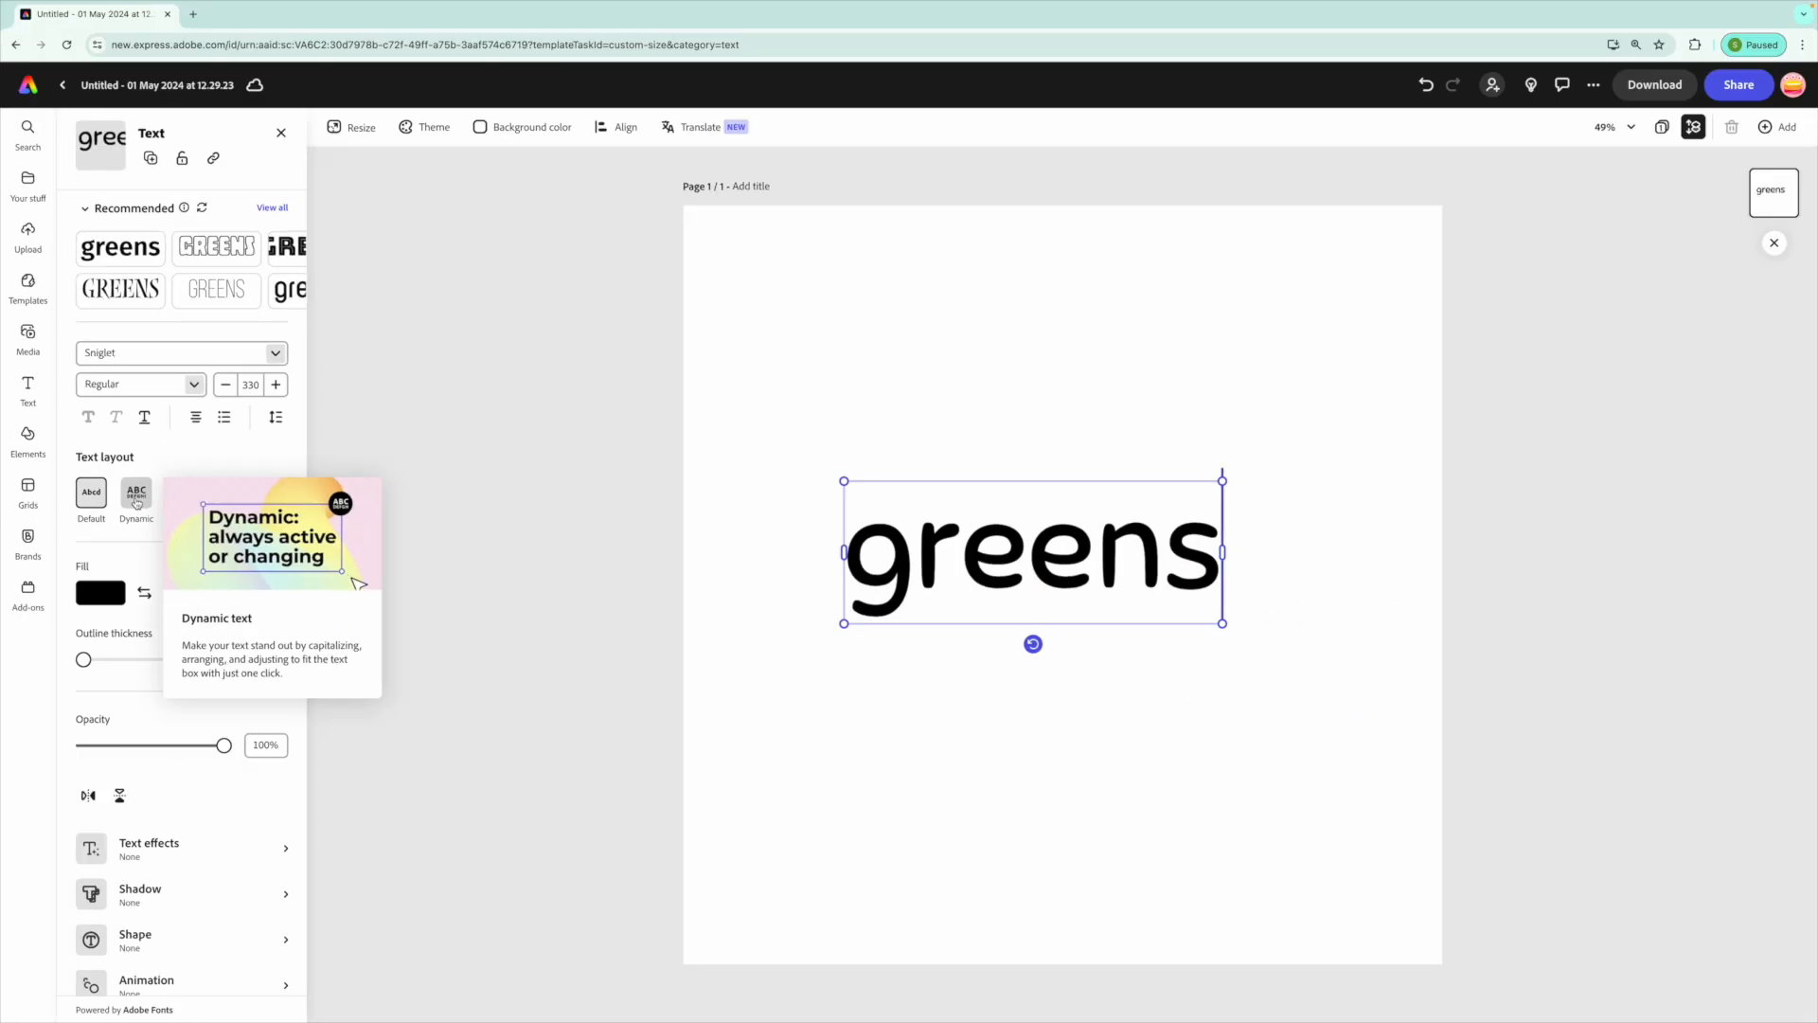
- Apply the Dynamic text layout to "greens", then enlarge the word and reposition it around the middle of the page
{"action": "left_click", "coordinate": [256, 512]}
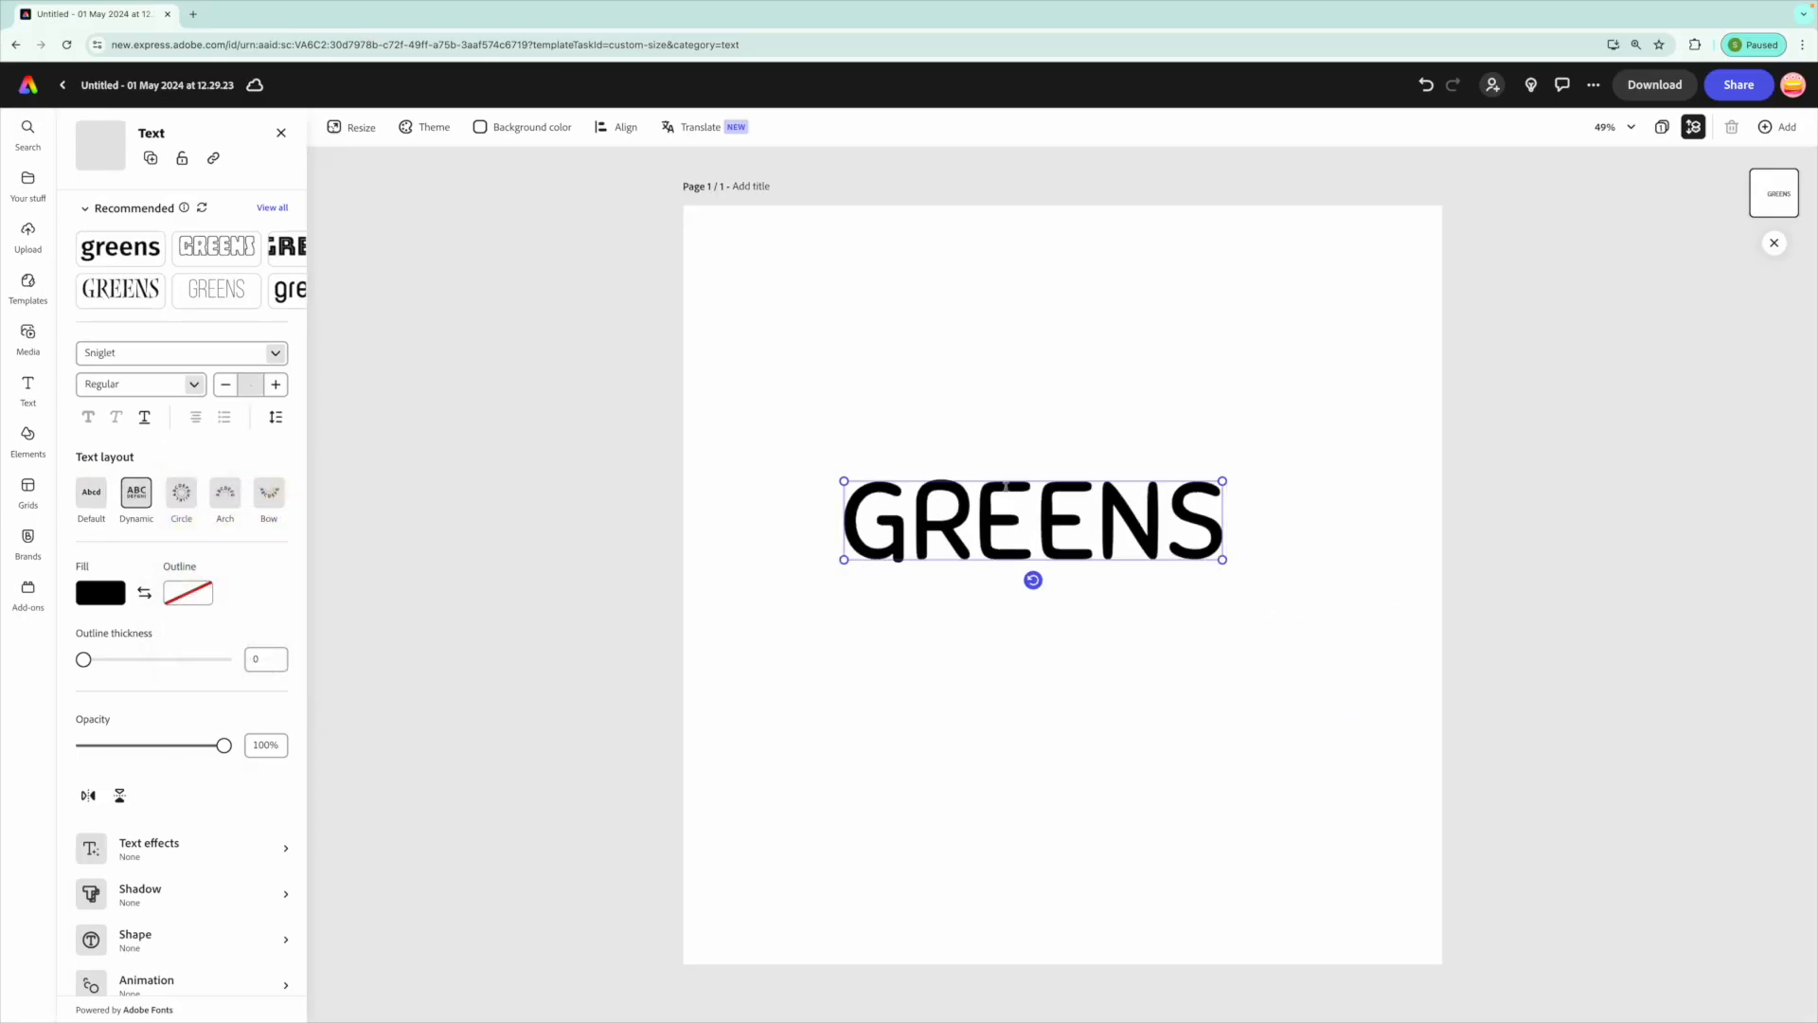
{"action": "left_click_drag", "start_coordinate": [1018, 486], "coordinate": [1093, 543]}
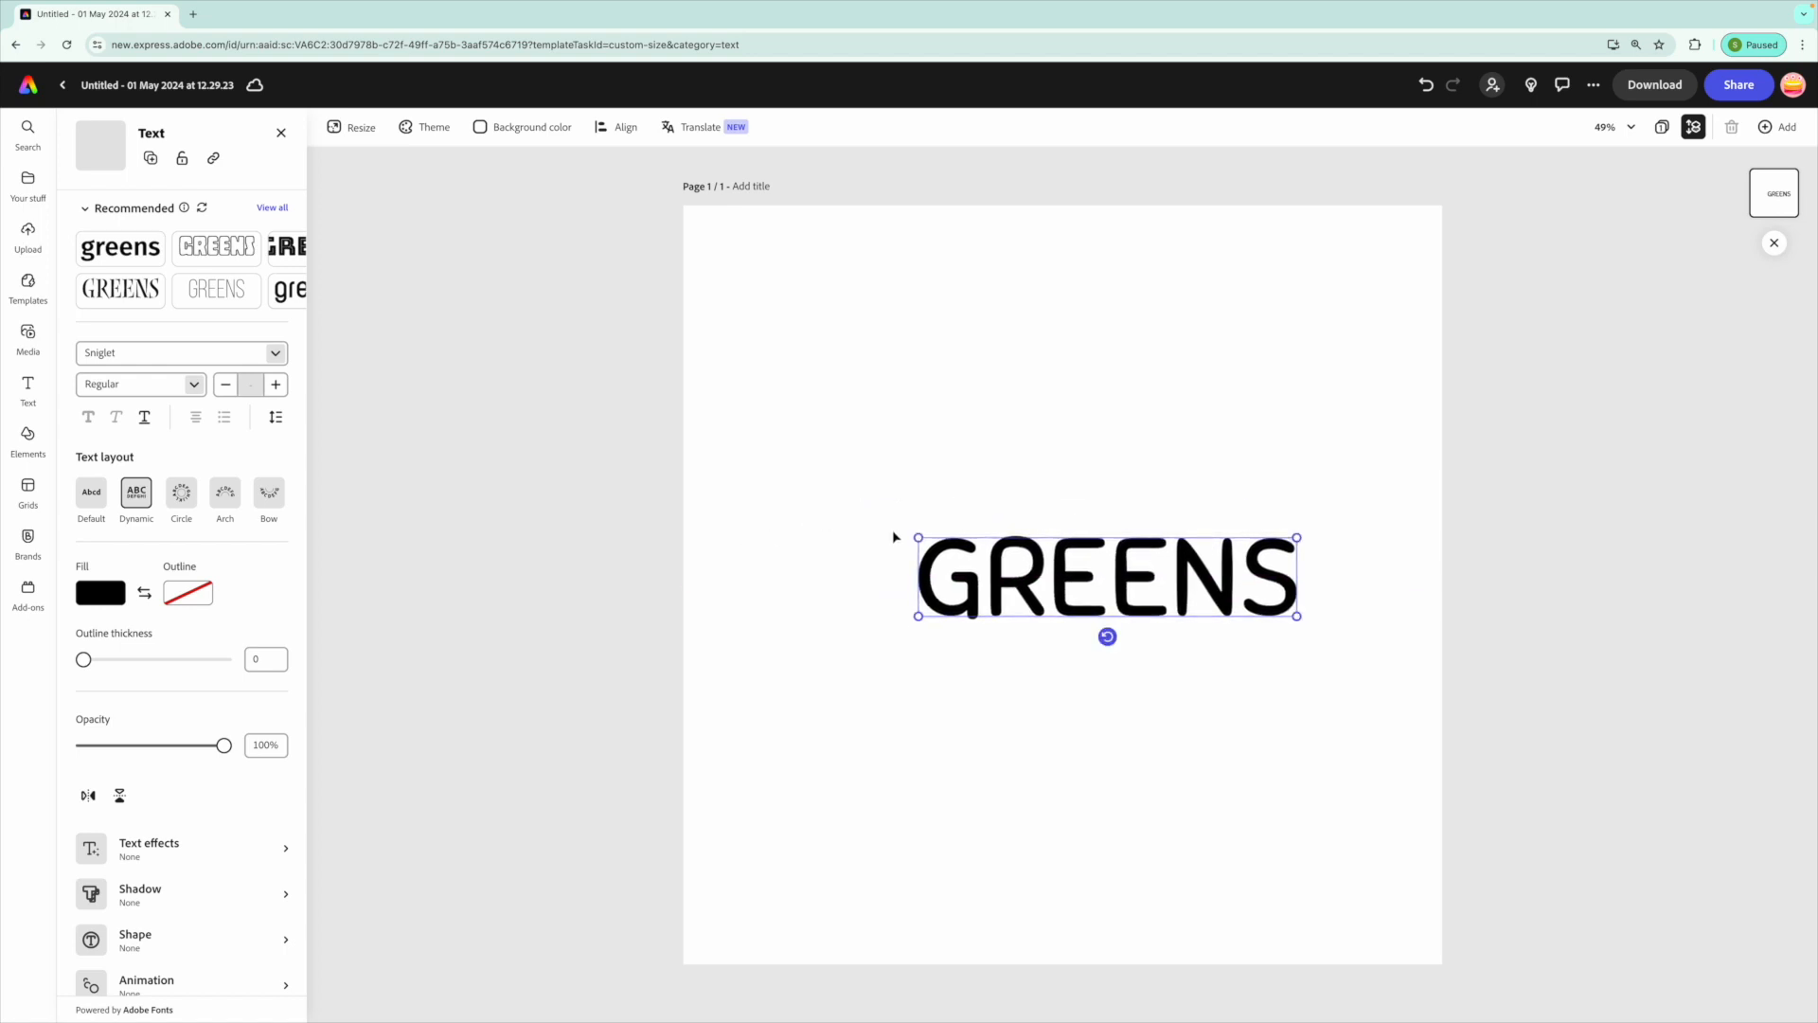
{"action": "left_click_drag", "start_coordinate": [919, 537], "coordinate": [824, 518]}
{"action": "left_click_drag", "start_coordinate": [1031, 521], "coordinate": [1018, 521]}
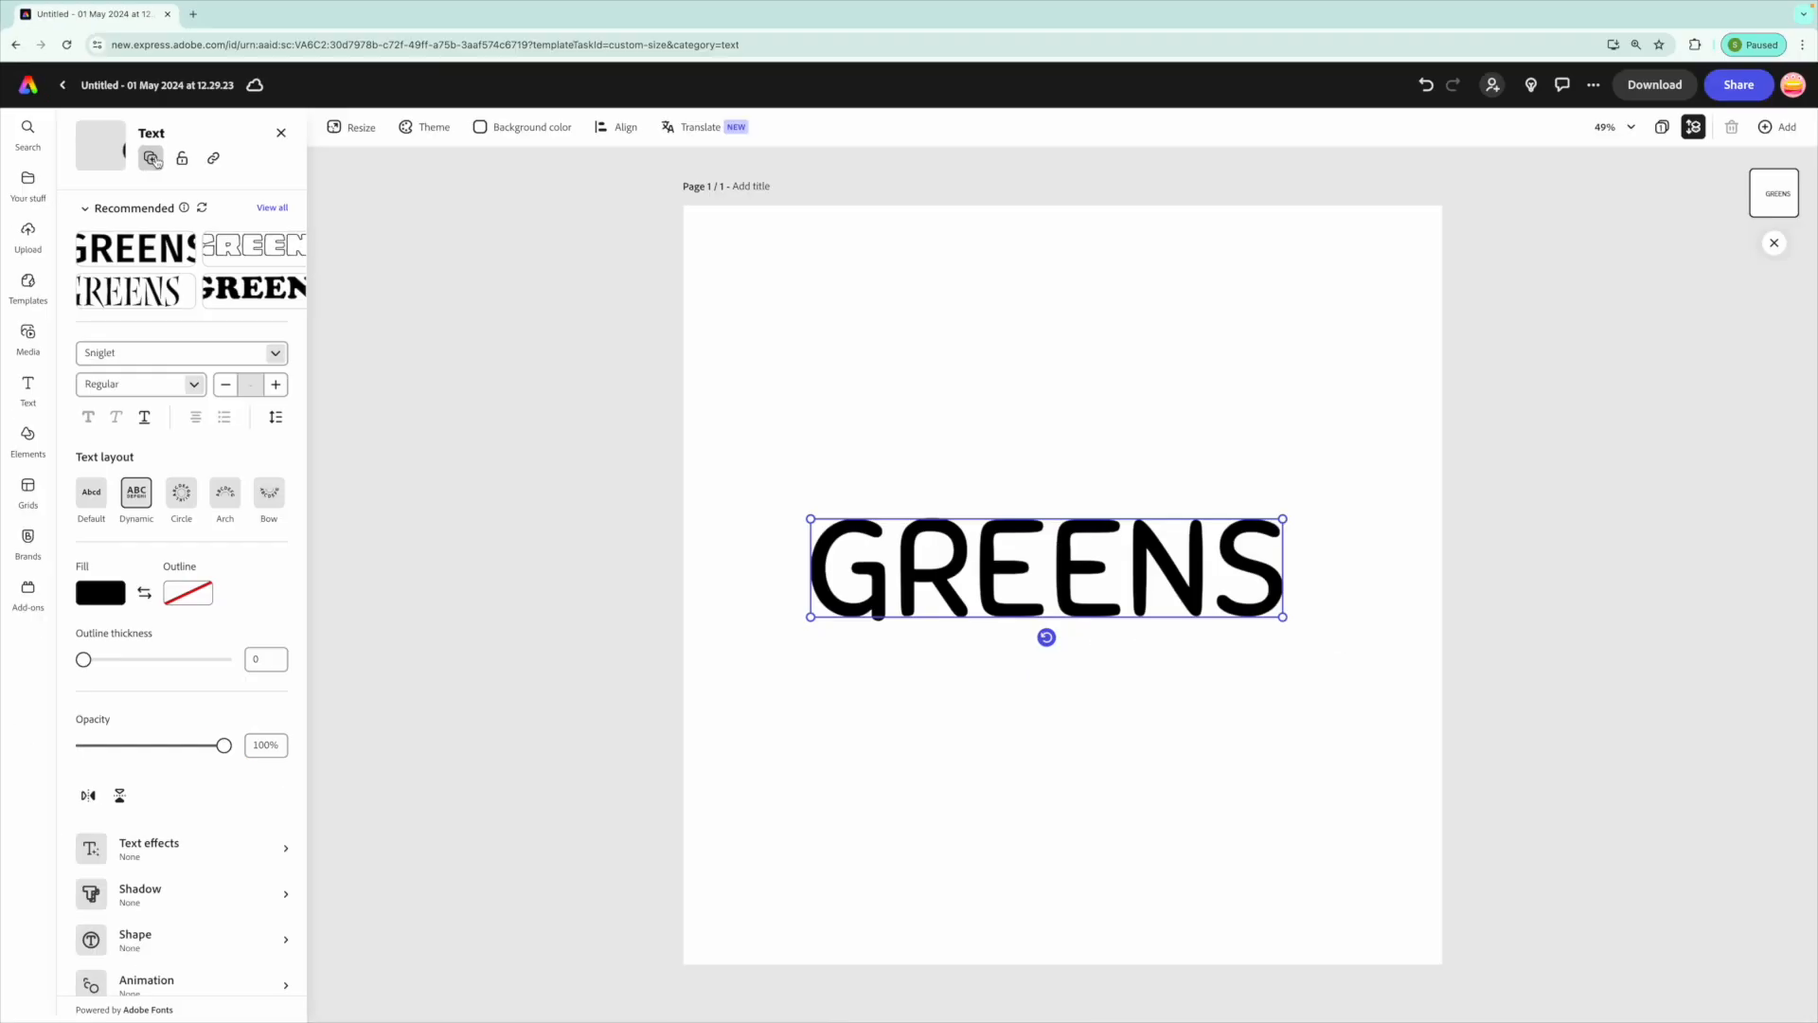
- Duplicate the GREENS text, move the copy above the original and change its wording to "EAT YOUR"
{"action": "left_click", "coordinate": [154, 160]}
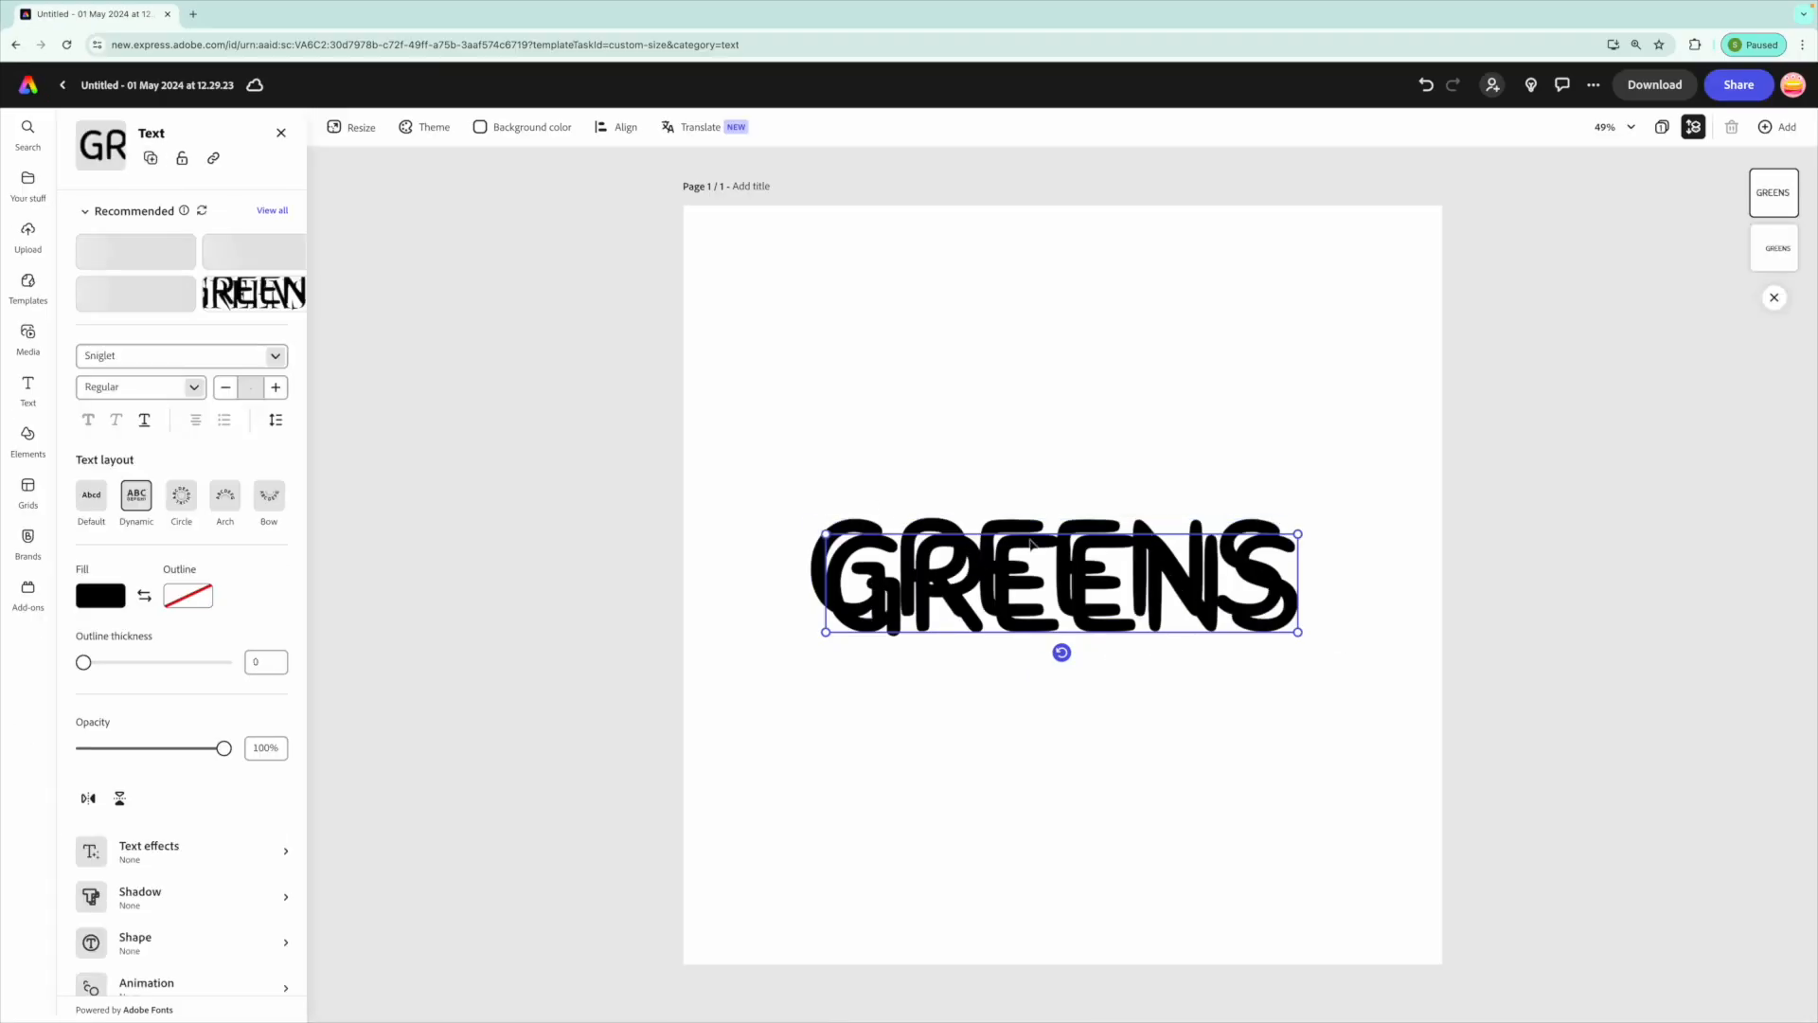
{"action": "left_click_drag", "start_coordinate": [1057, 579], "coordinate": [988, 412]}
{"action": "double_click", "coordinate": [987, 410]}
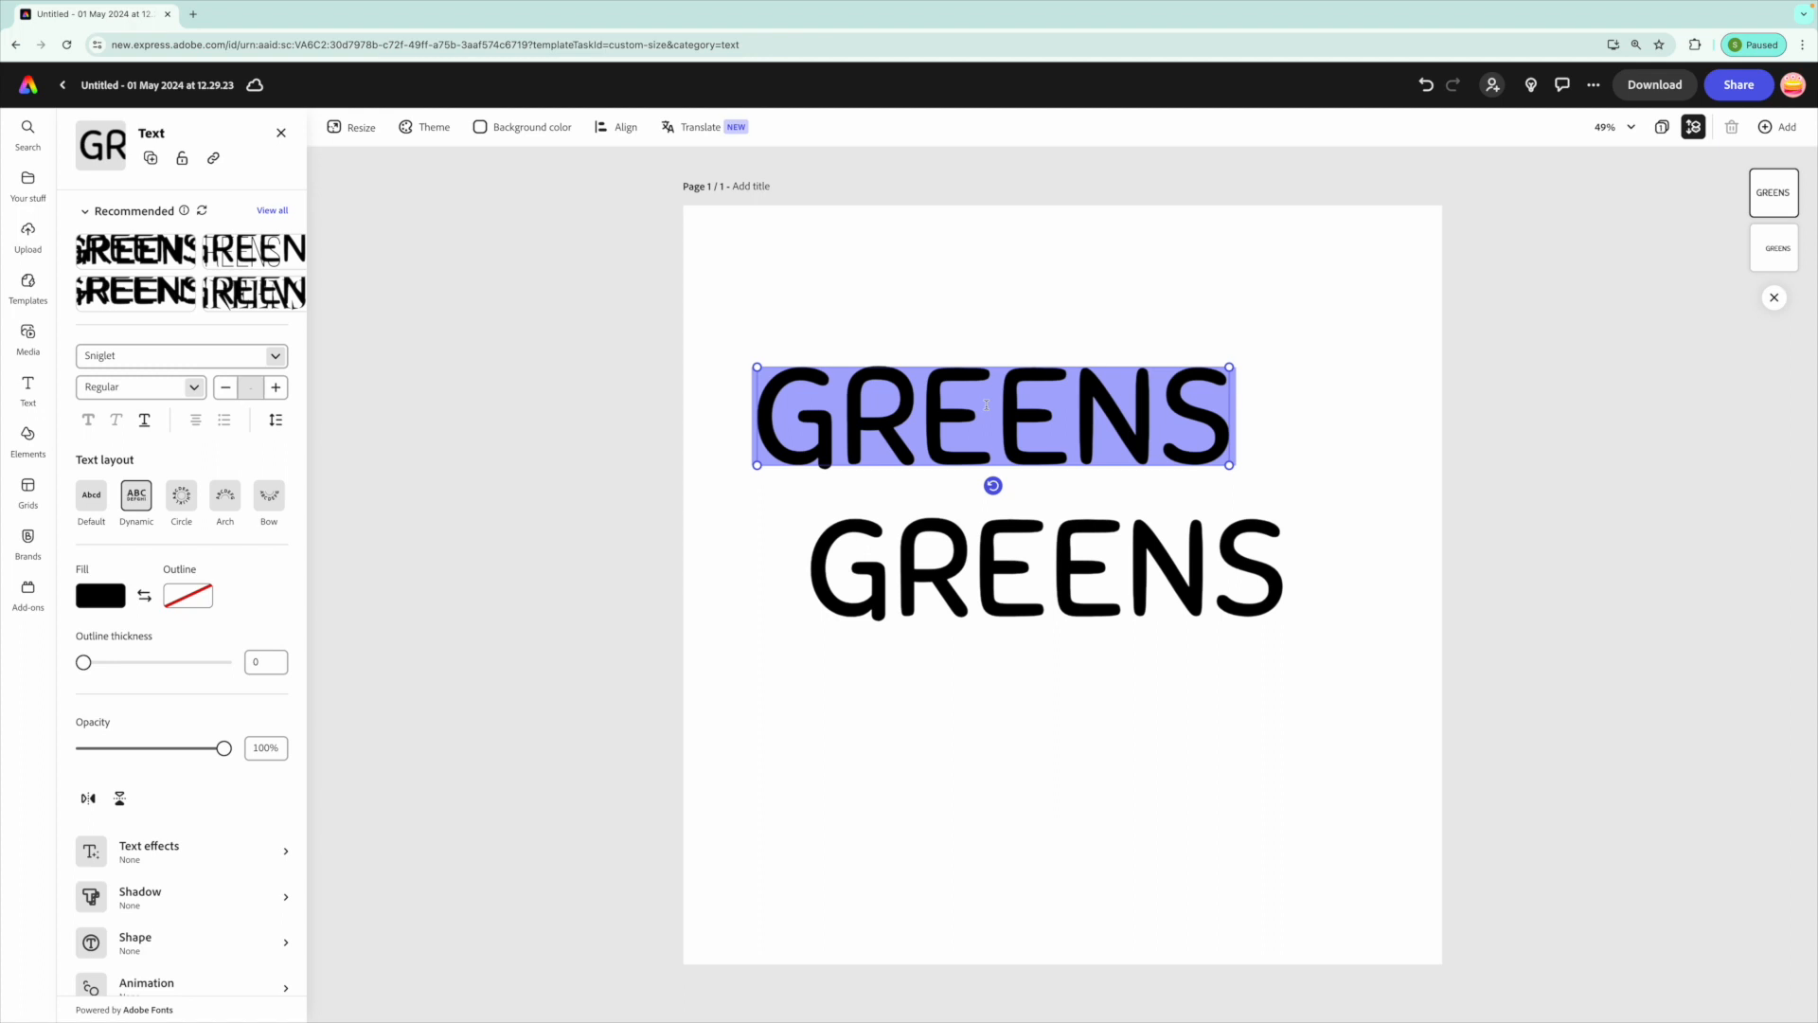
{"action": "type", "text": "EAT YOUR"}
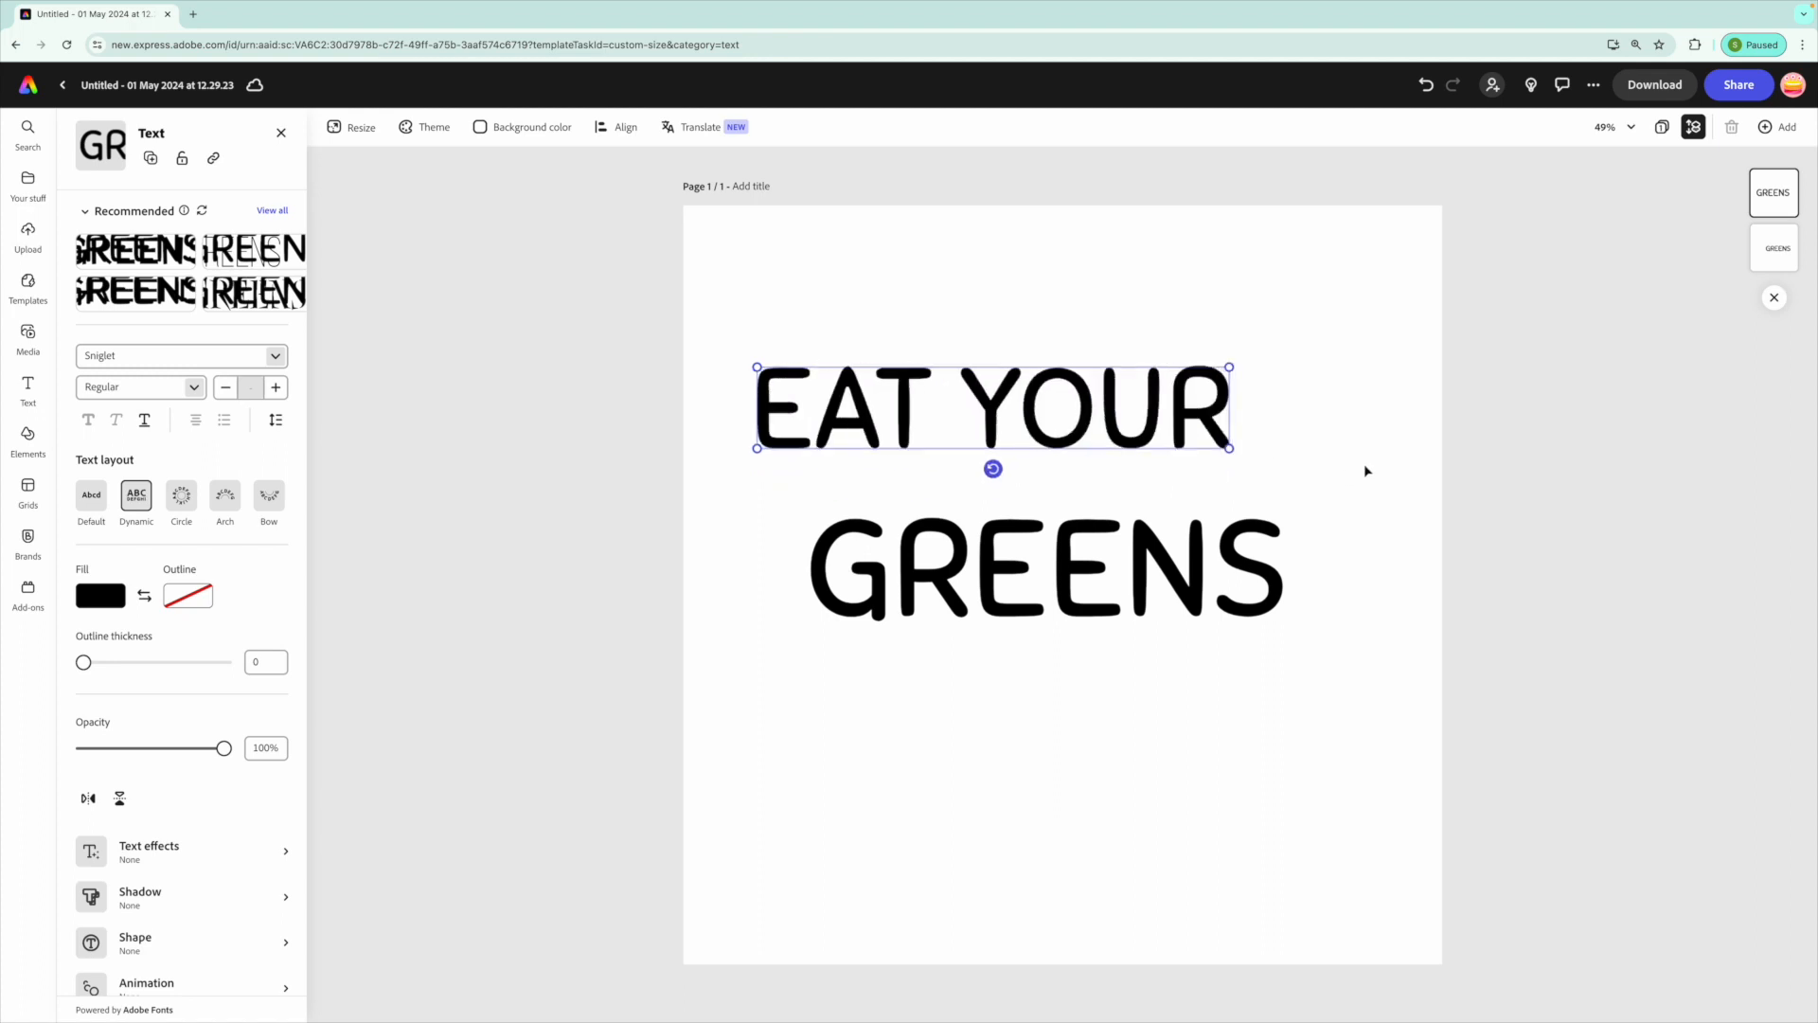
- Shrink the EAT YOUR text to a small single line and place it just above GREENS
{"action": "left_click_drag", "start_coordinate": [1229, 448], "coordinate": [1015, 598]}
{"action": "left_click_drag", "start_coordinate": [904, 369], "coordinate": [1056, 280]}
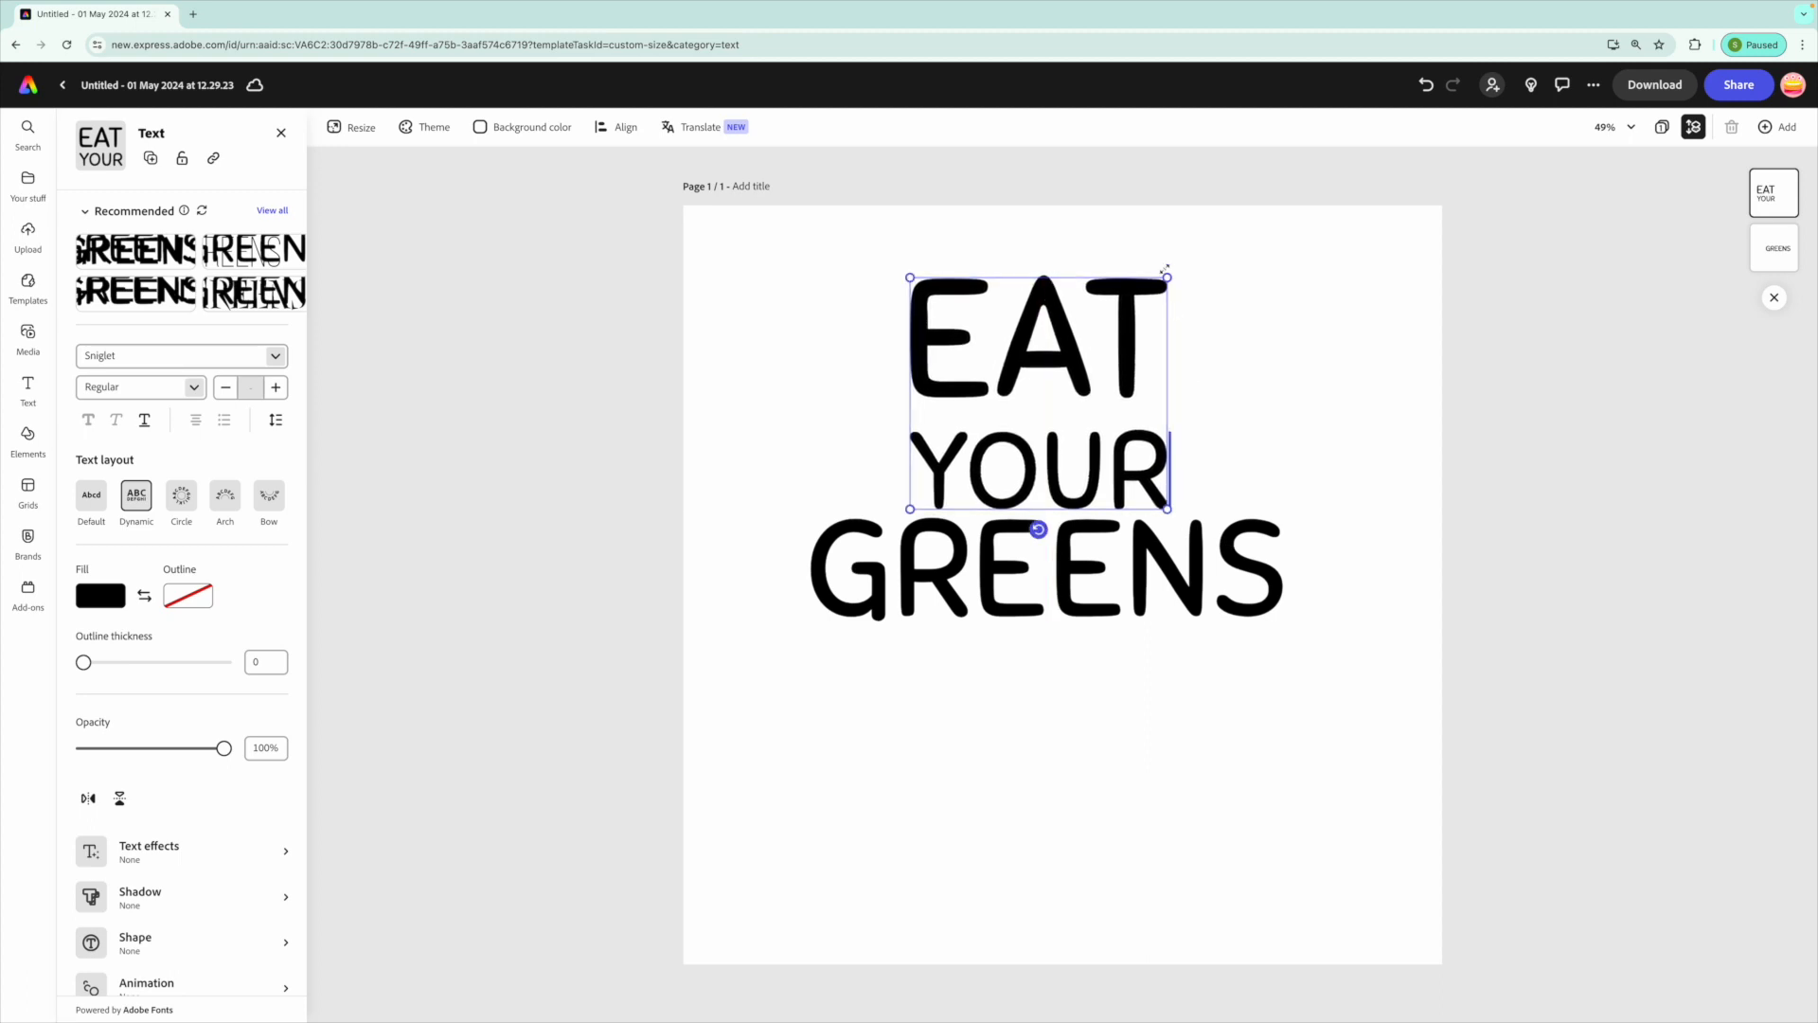
{"action": "left_click_drag", "start_coordinate": [1168, 277], "coordinate": [1071, 471]}
{"action": "mouse_move", "coordinate": [943, 485]}
{"action": "left_mouse_down"}
{"action": "mouse_move", "coordinate": [785, 505]}
{"action": "mouse_move", "coordinate": [810, 525]}
{"action": "mouse_move", "coordinate": [970, 414]}
{"action": "mouse_move", "coordinate": [967, 396]}
{"action": "mouse_move", "coordinate": [969, 452]}
{"action": "mouse_move", "coordinate": [947, 465]}
{"action": "left_mouse_up"}
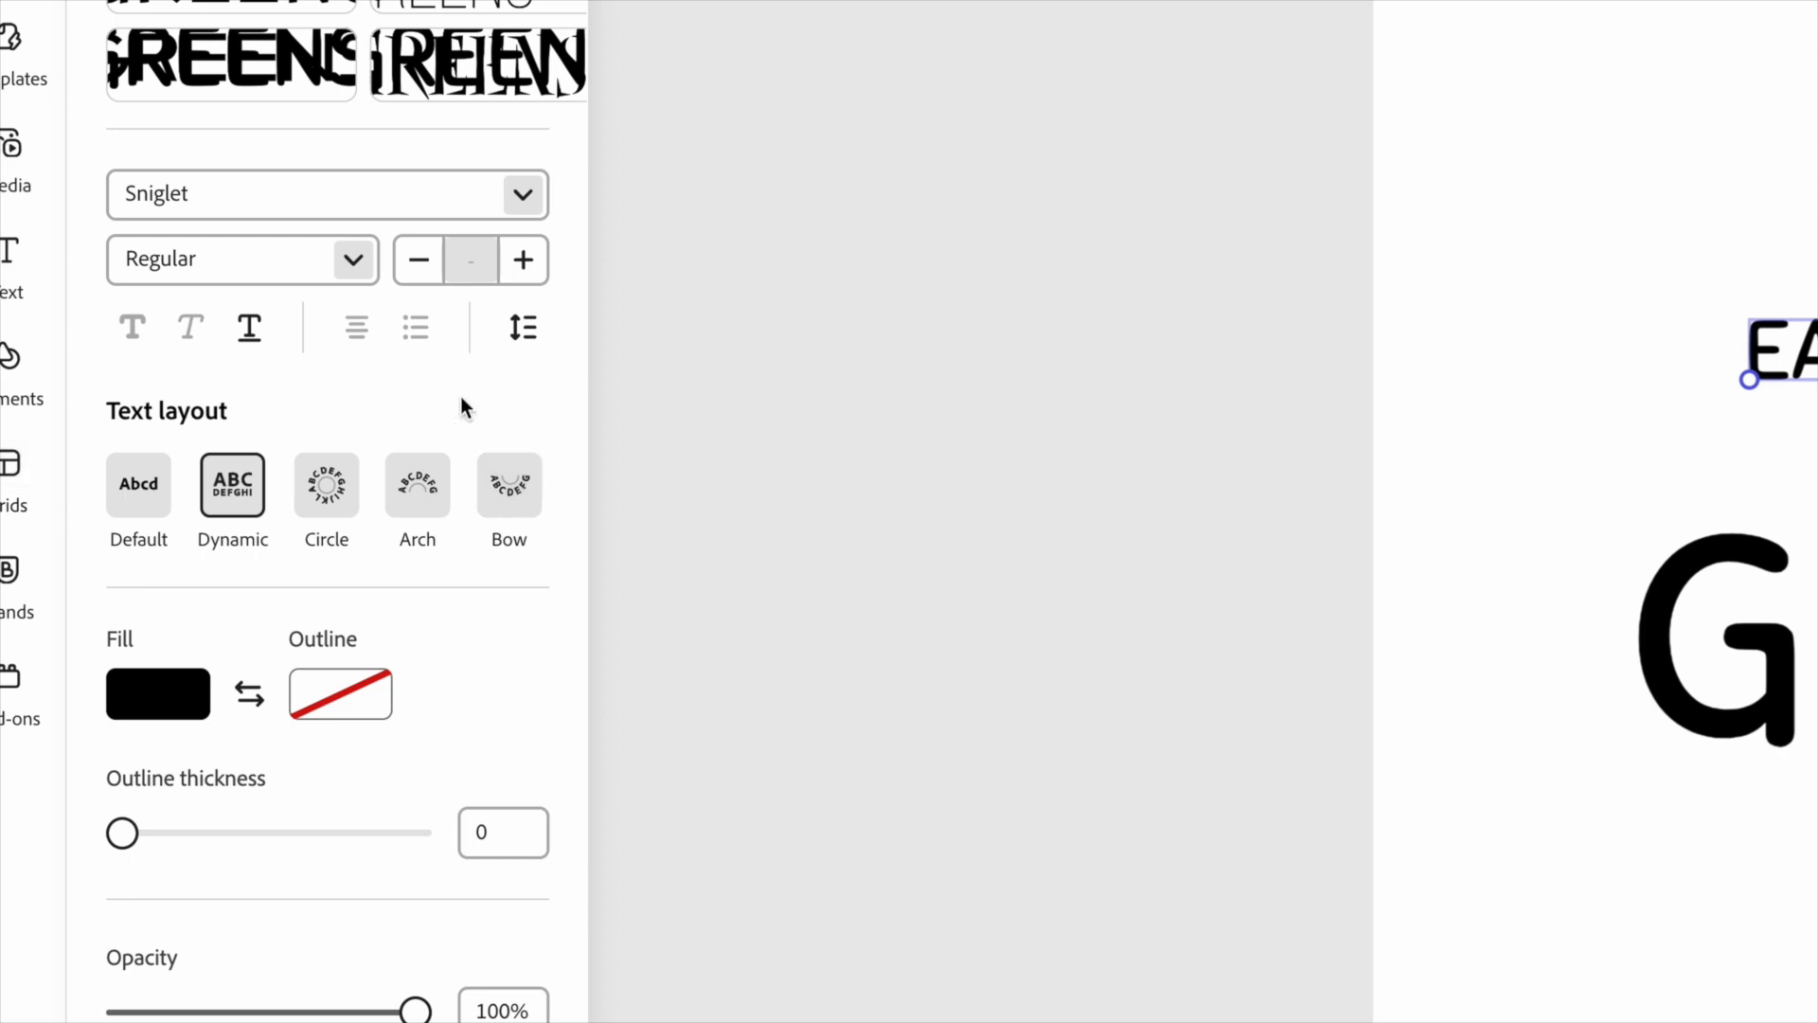
- Give EAT YOUR the Arch layout, enlarge it to about size 130 and rotate it to curve around the G of GREENS
{"action": "left_click", "coordinate": [417, 492]}
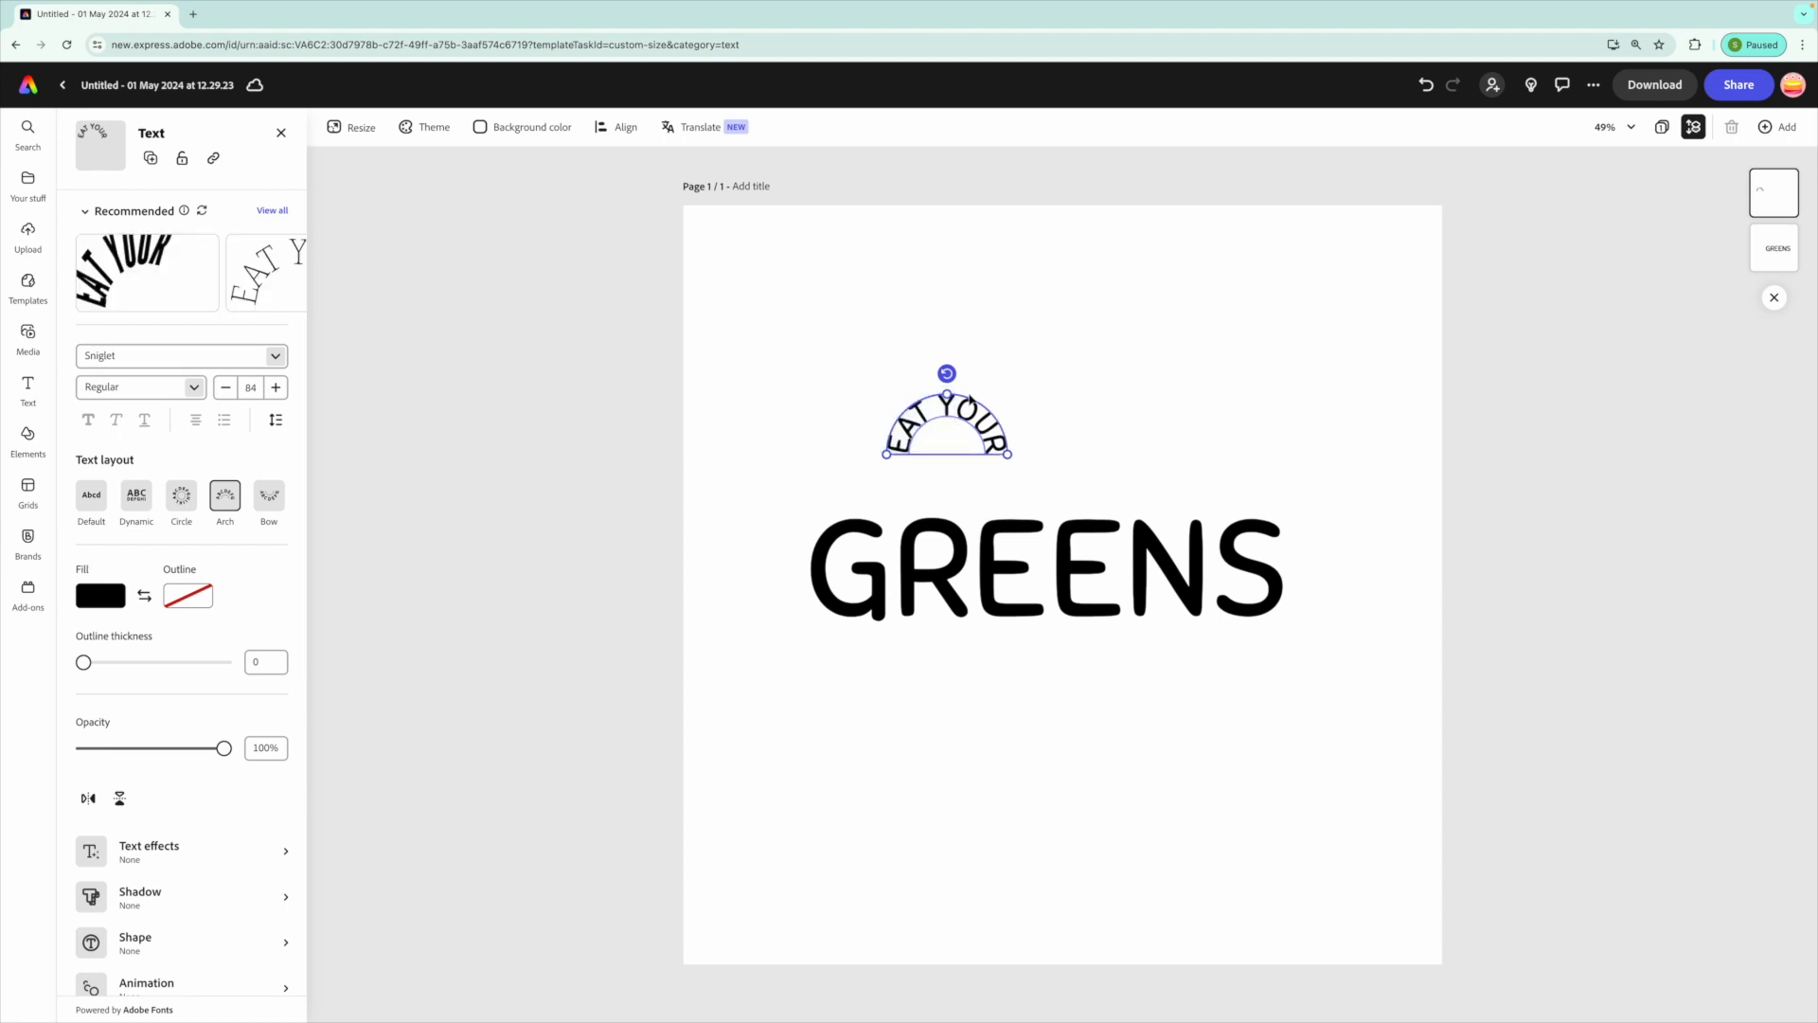
{"action": "left_click_drag", "start_coordinate": [968, 407], "coordinate": [909, 490]}
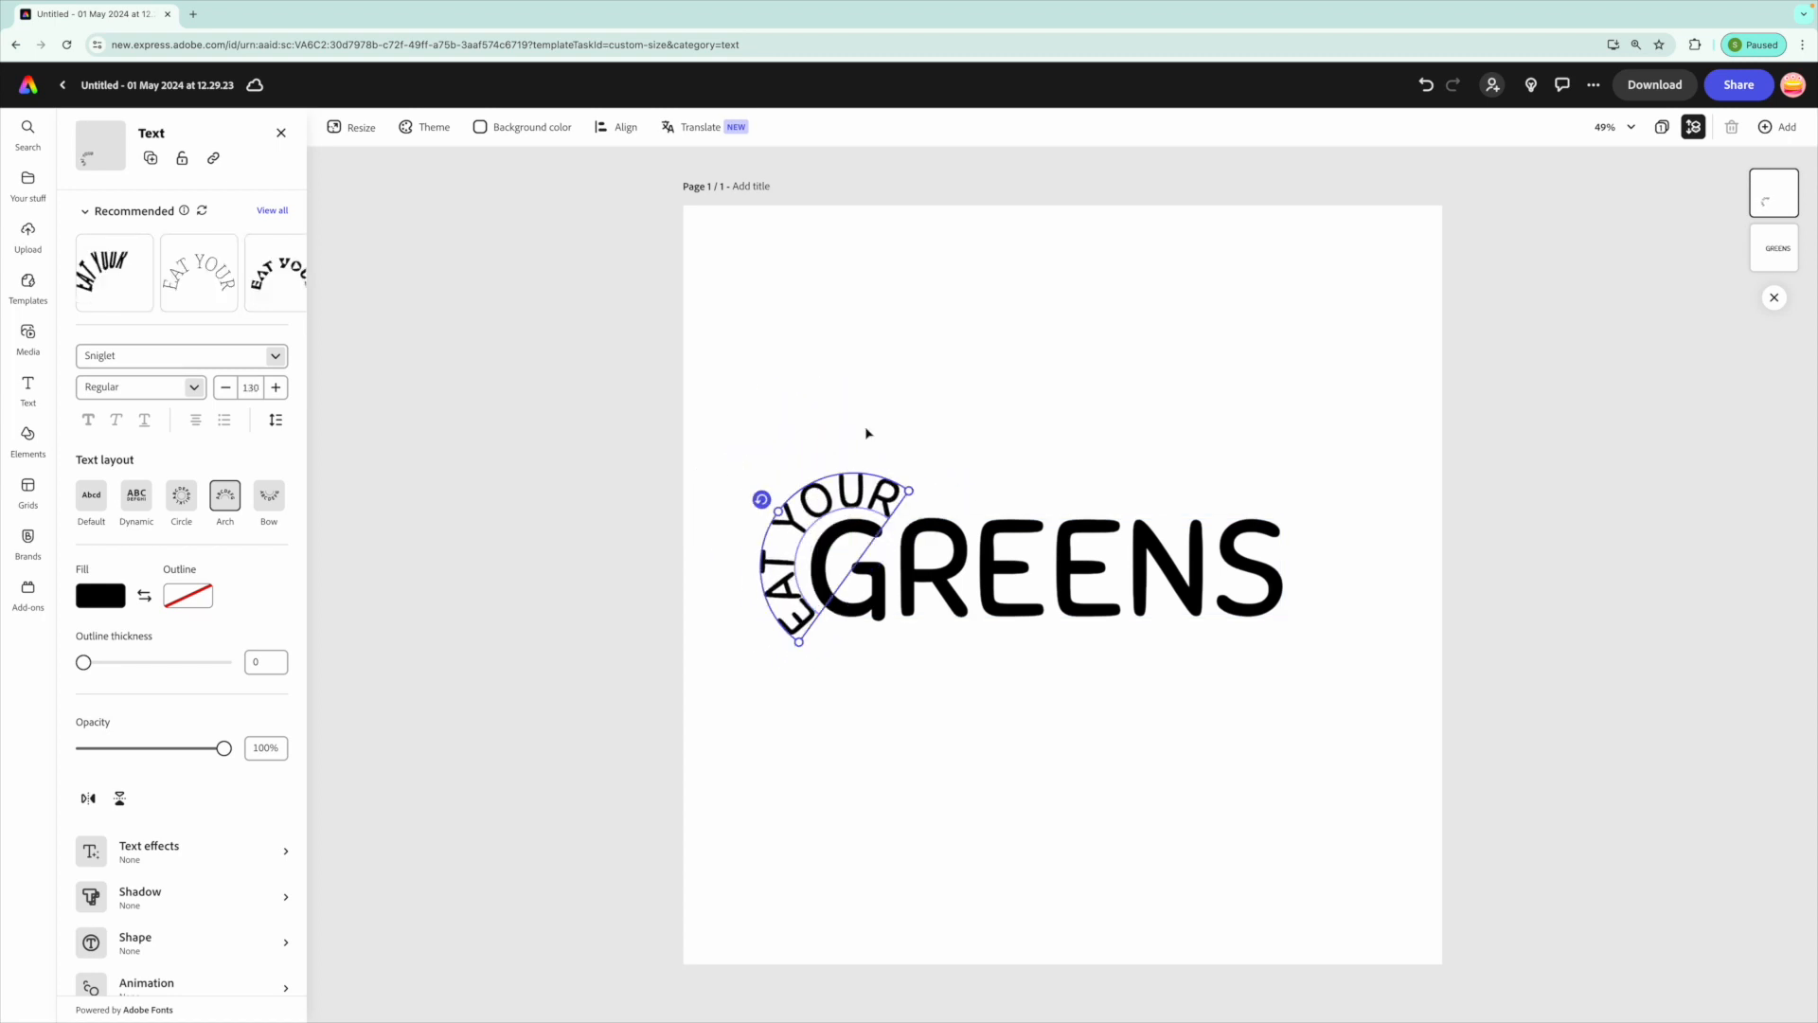
{"action": "left_click", "coordinate": [867, 433]}
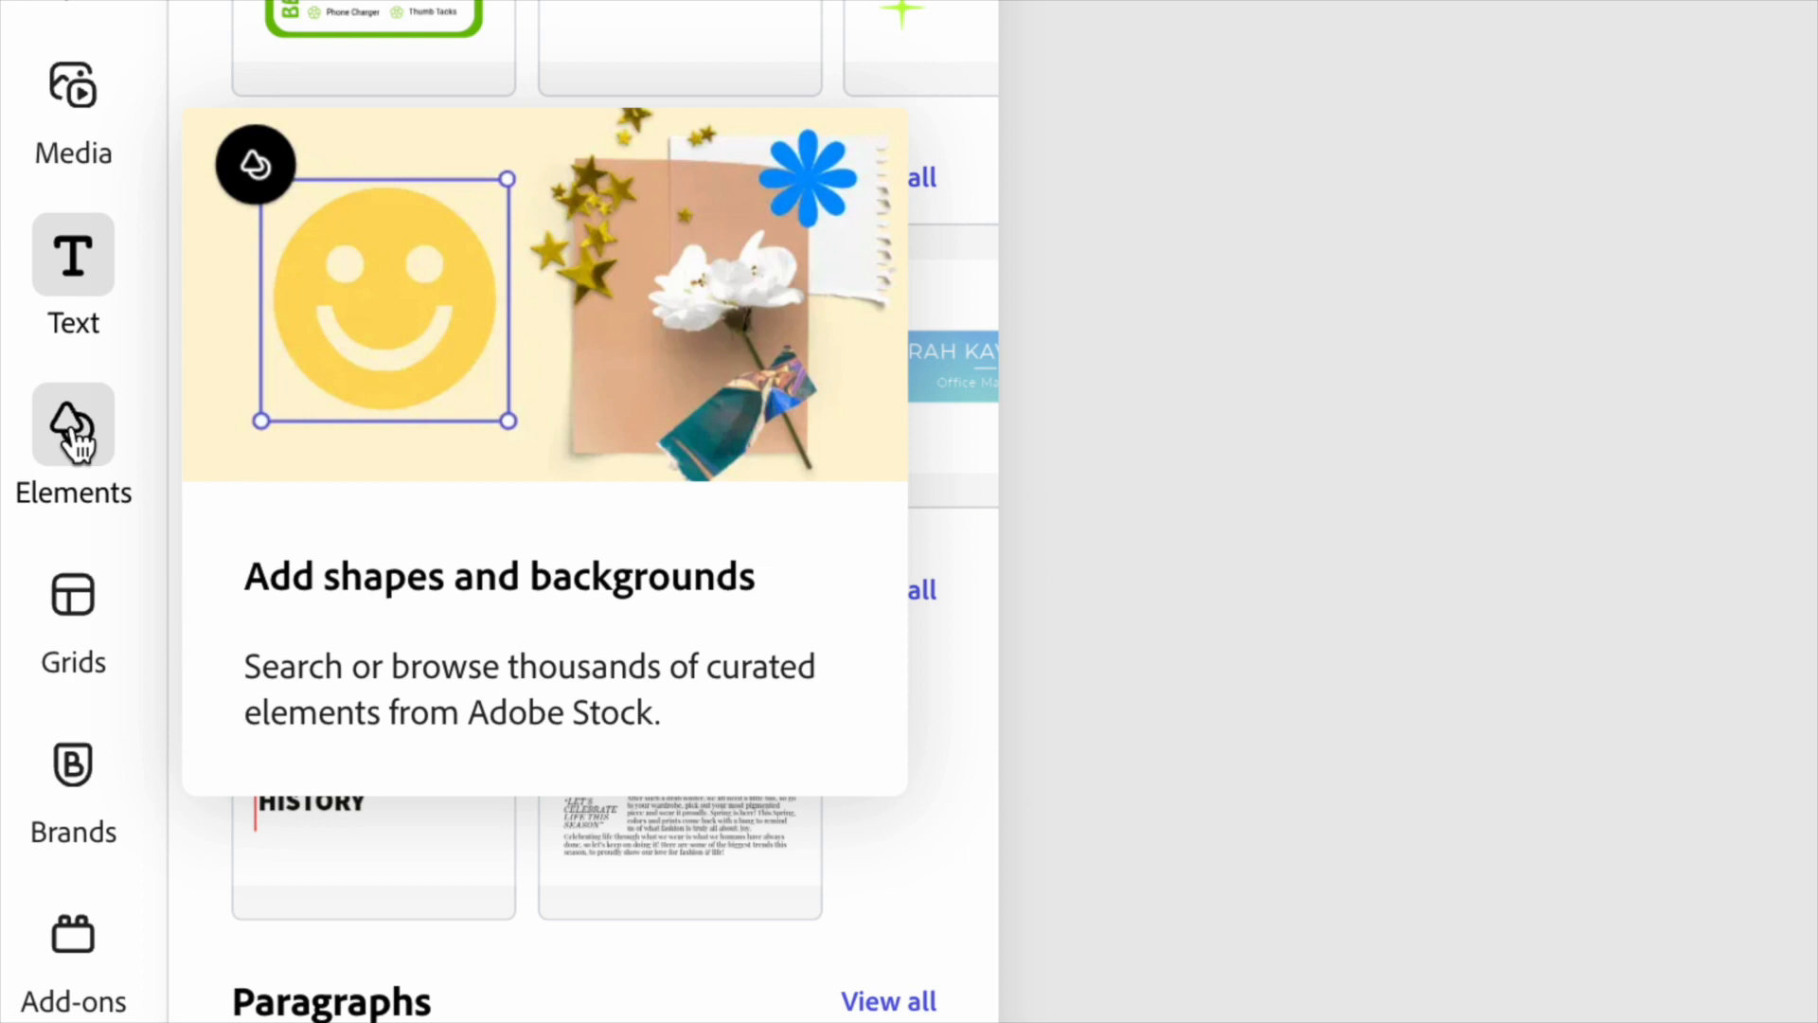
- Search the icon elements for "leaf" and insert the solid black icon with two leaves on a stem
{"action": "left_click", "coordinate": [72, 439]}
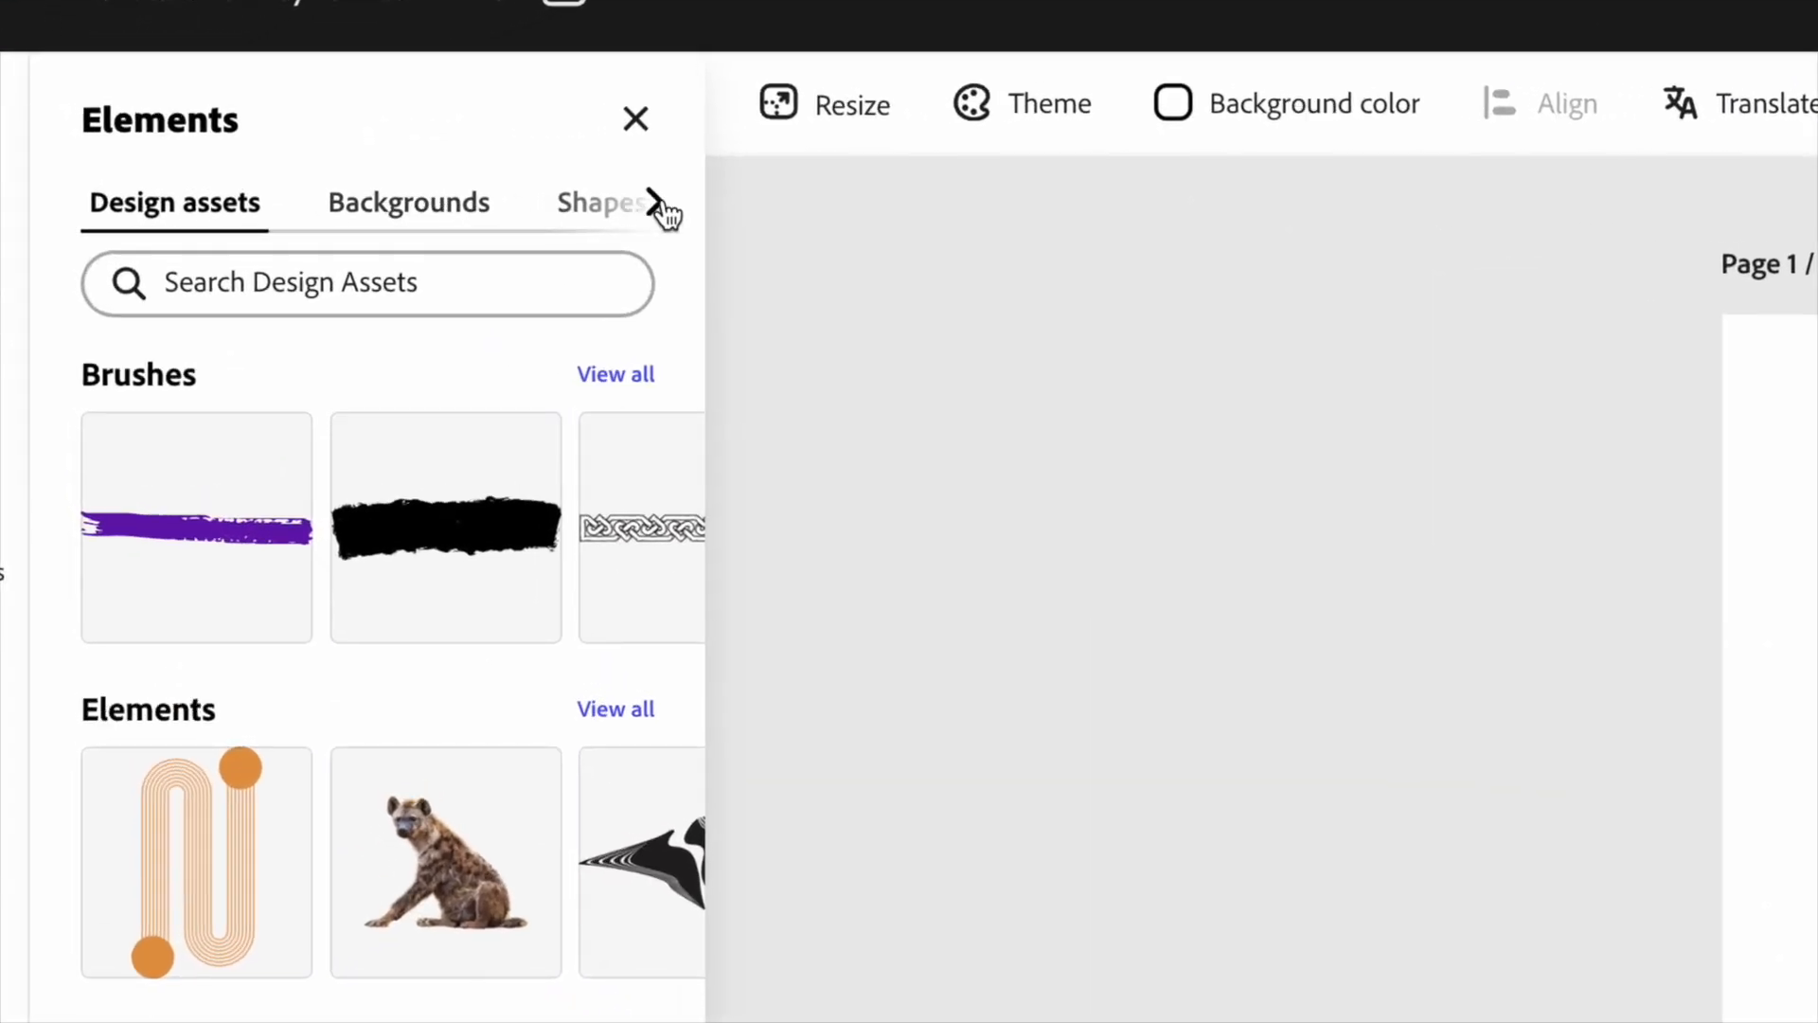
{"action": "left_click", "coordinate": [654, 203]}
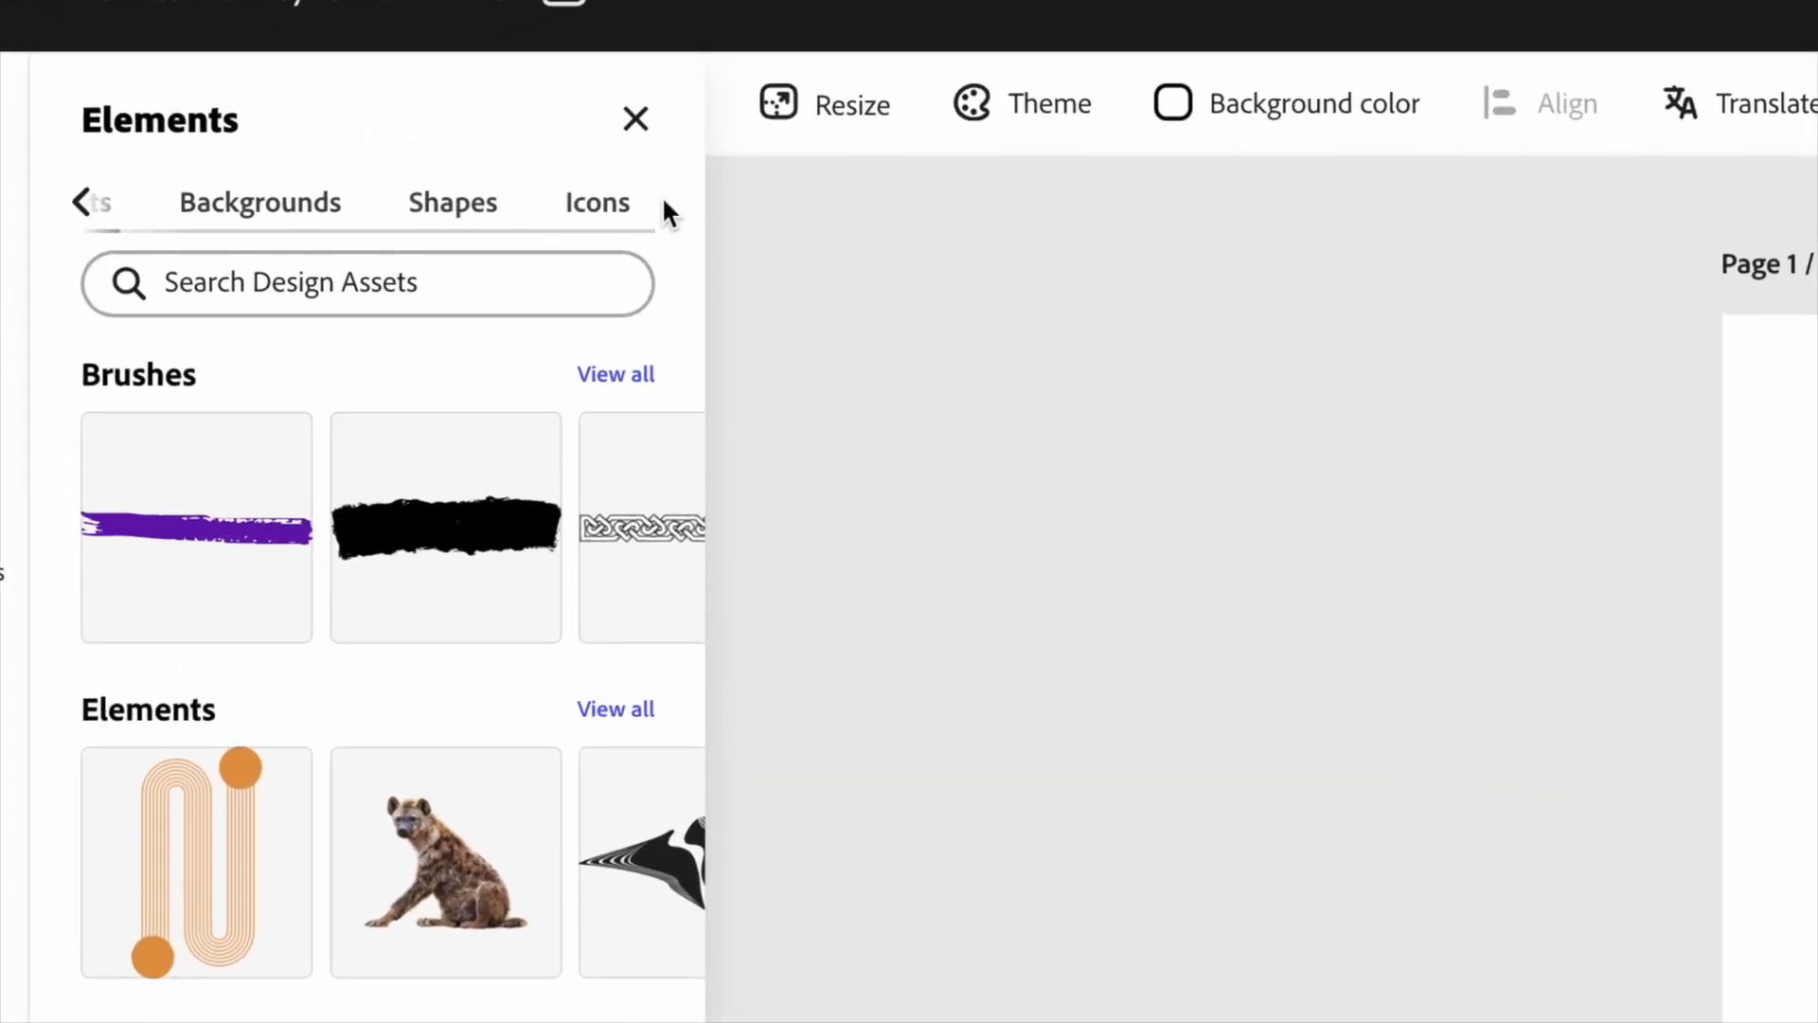
{"action": "left_click", "coordinate": [599, 218]}
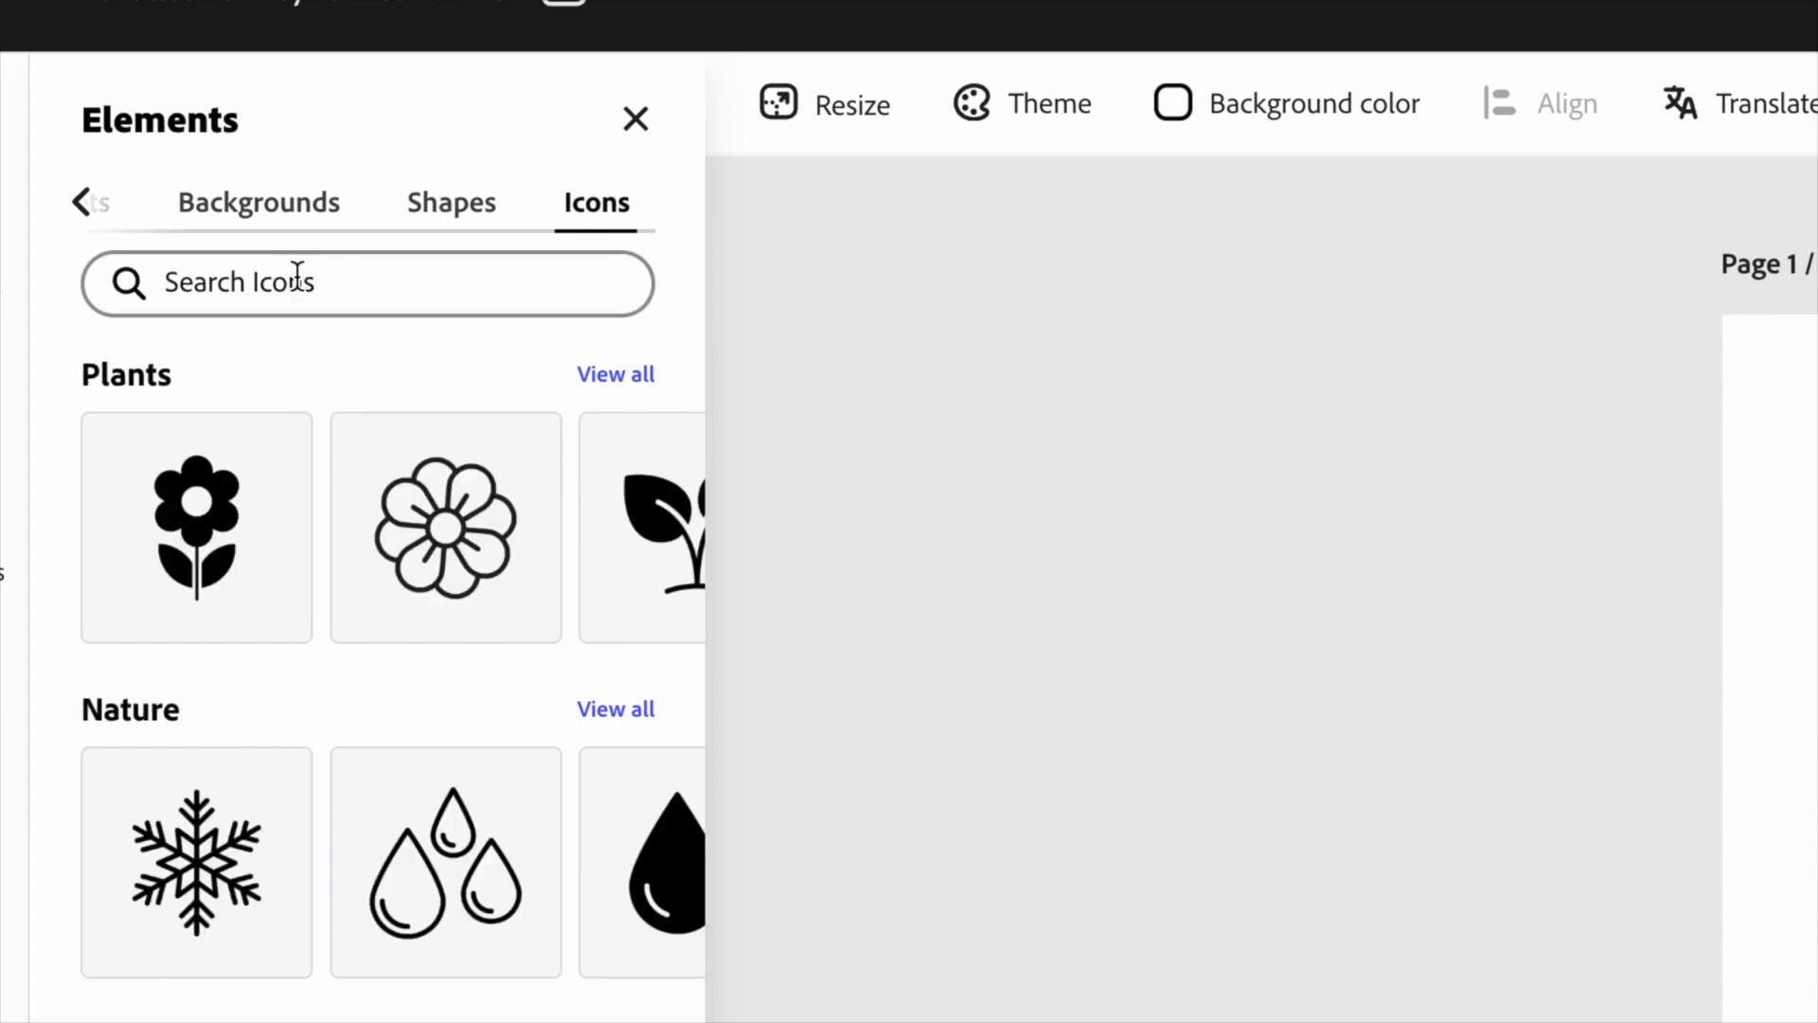
{"action": "left_click", "coordinate": [286, 282]}
{"action": "type", "text": "leaf"}
{"action": "key", "text": "Return"}
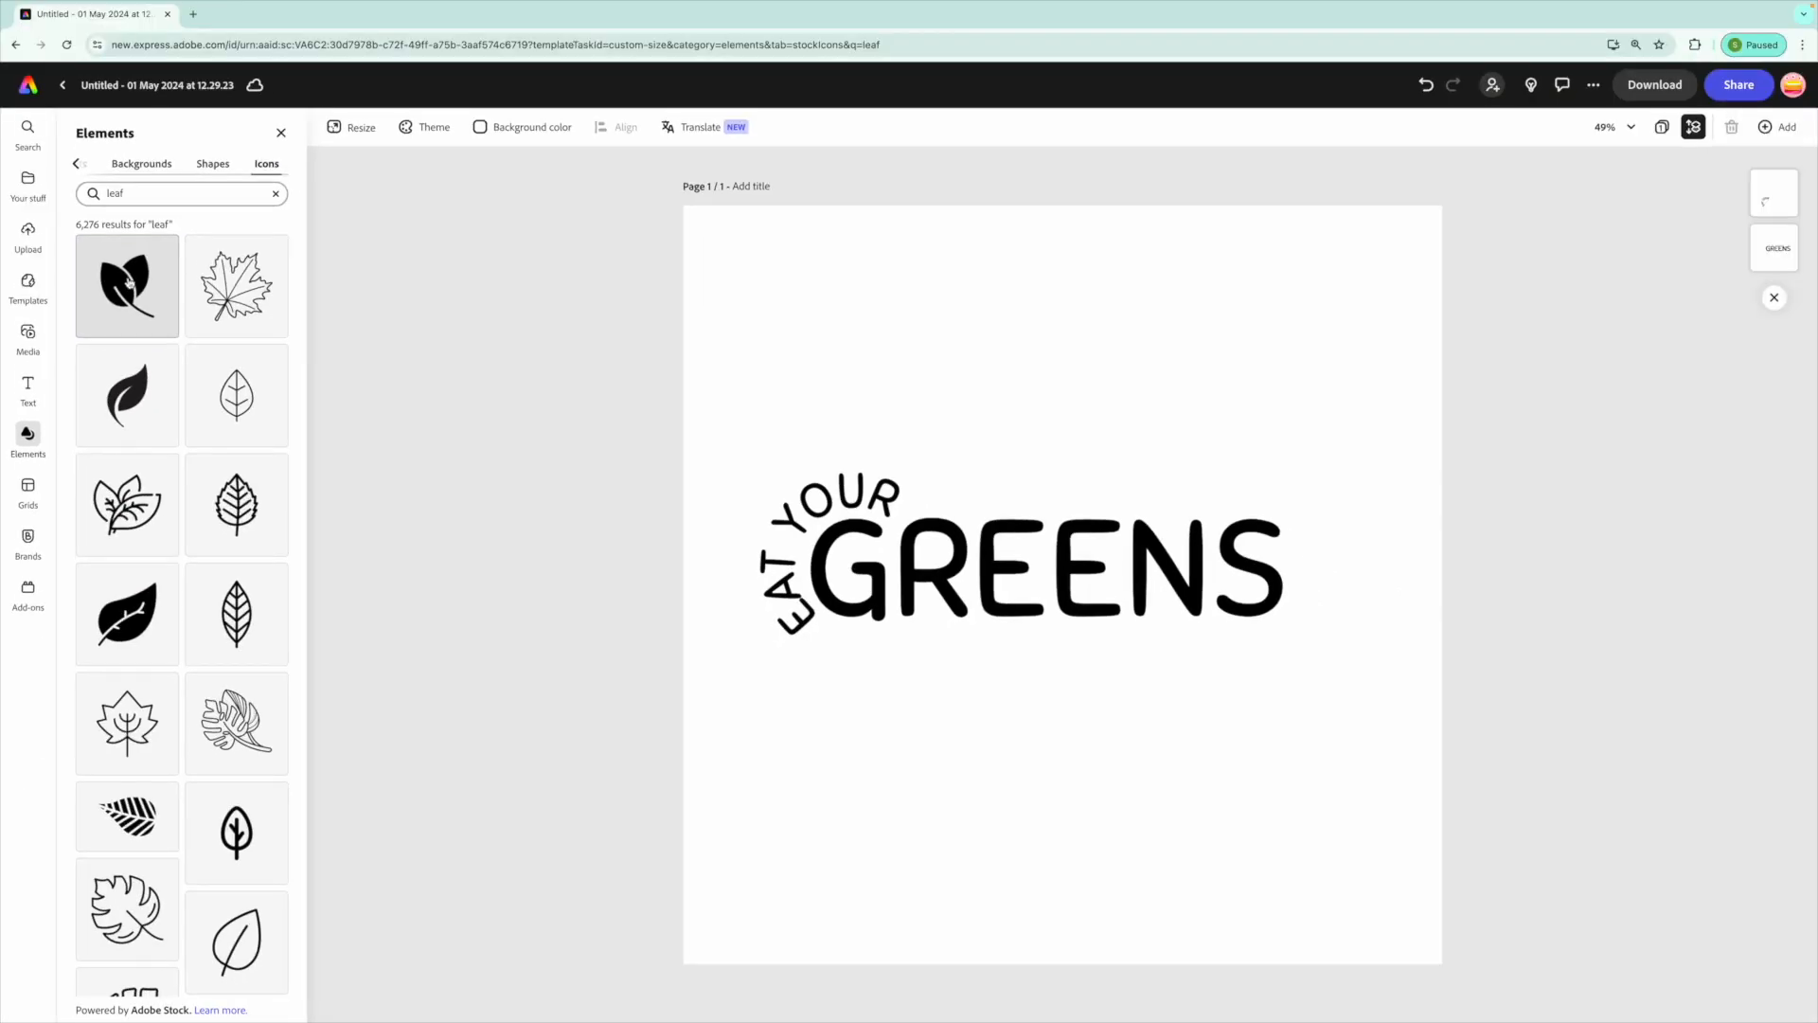
{"action": "left_click", "coordinate": [129, 281]}
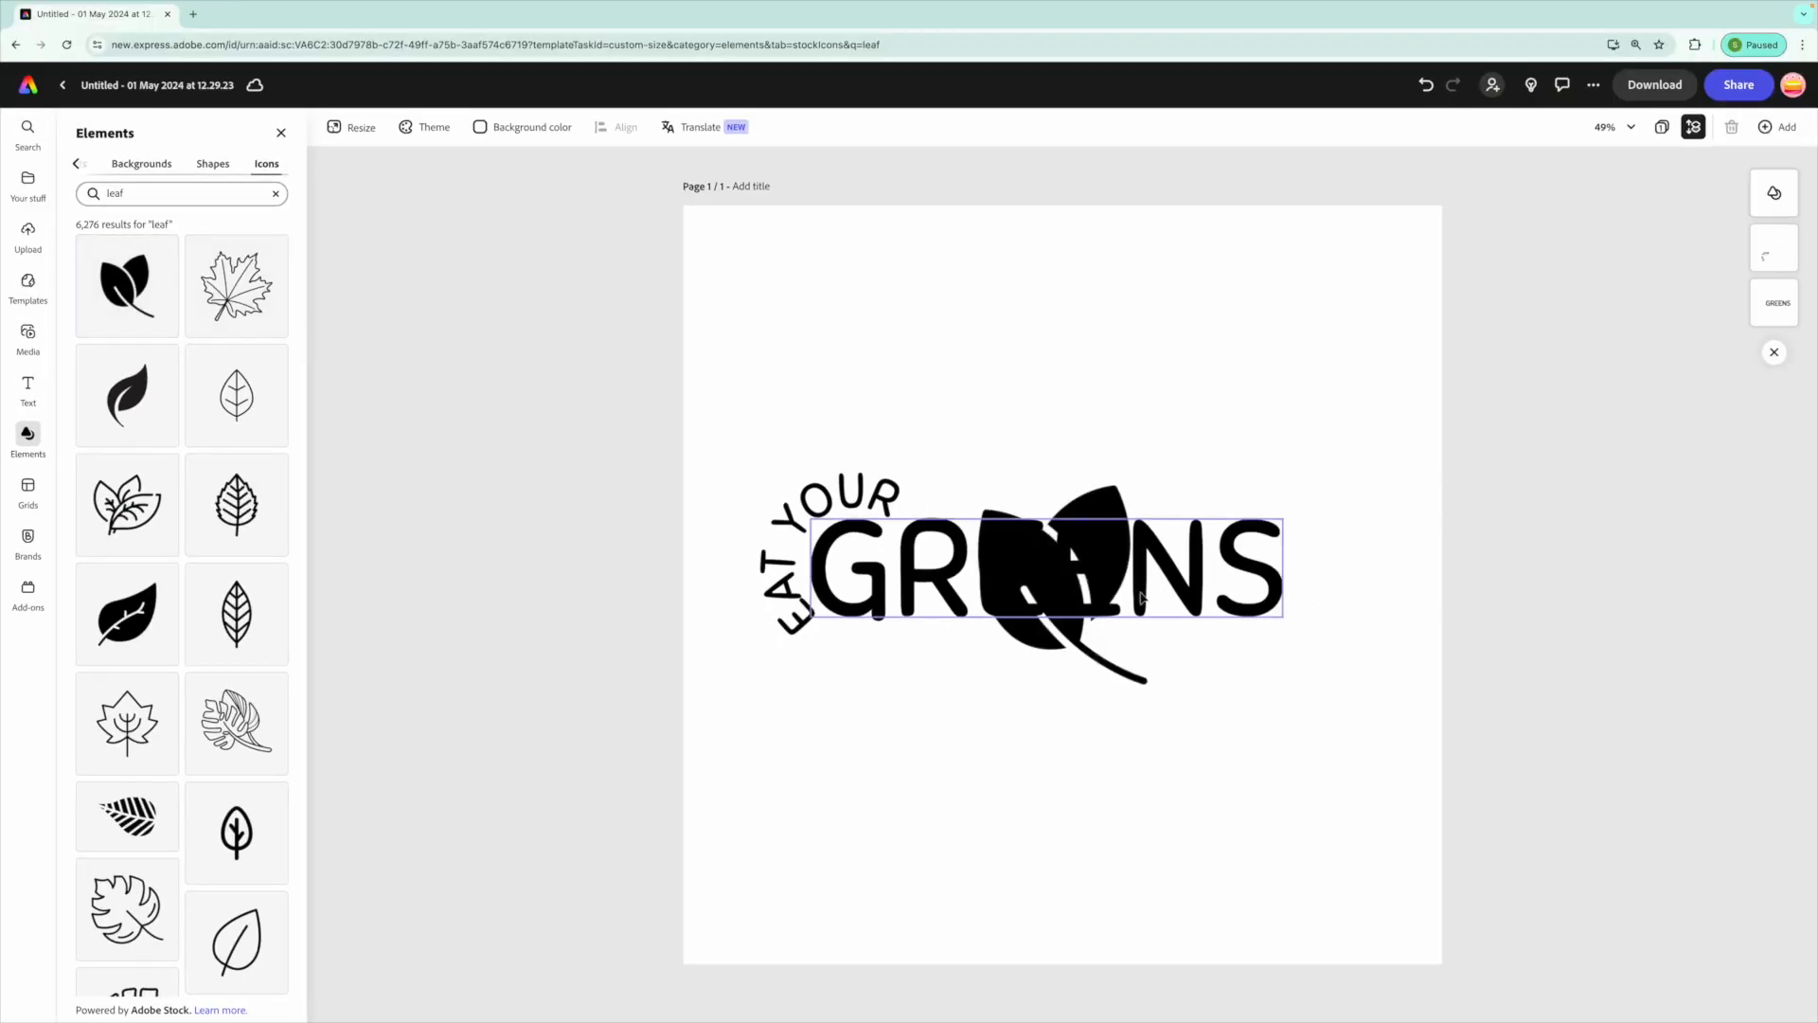
- Move the leaf icon above the end of GREENS, rotate it and scale it down to fit beside the lettering
{"action": "left_click_drag", "start_coordinate": [1100, 521], "coordinate": [1236, 357]}
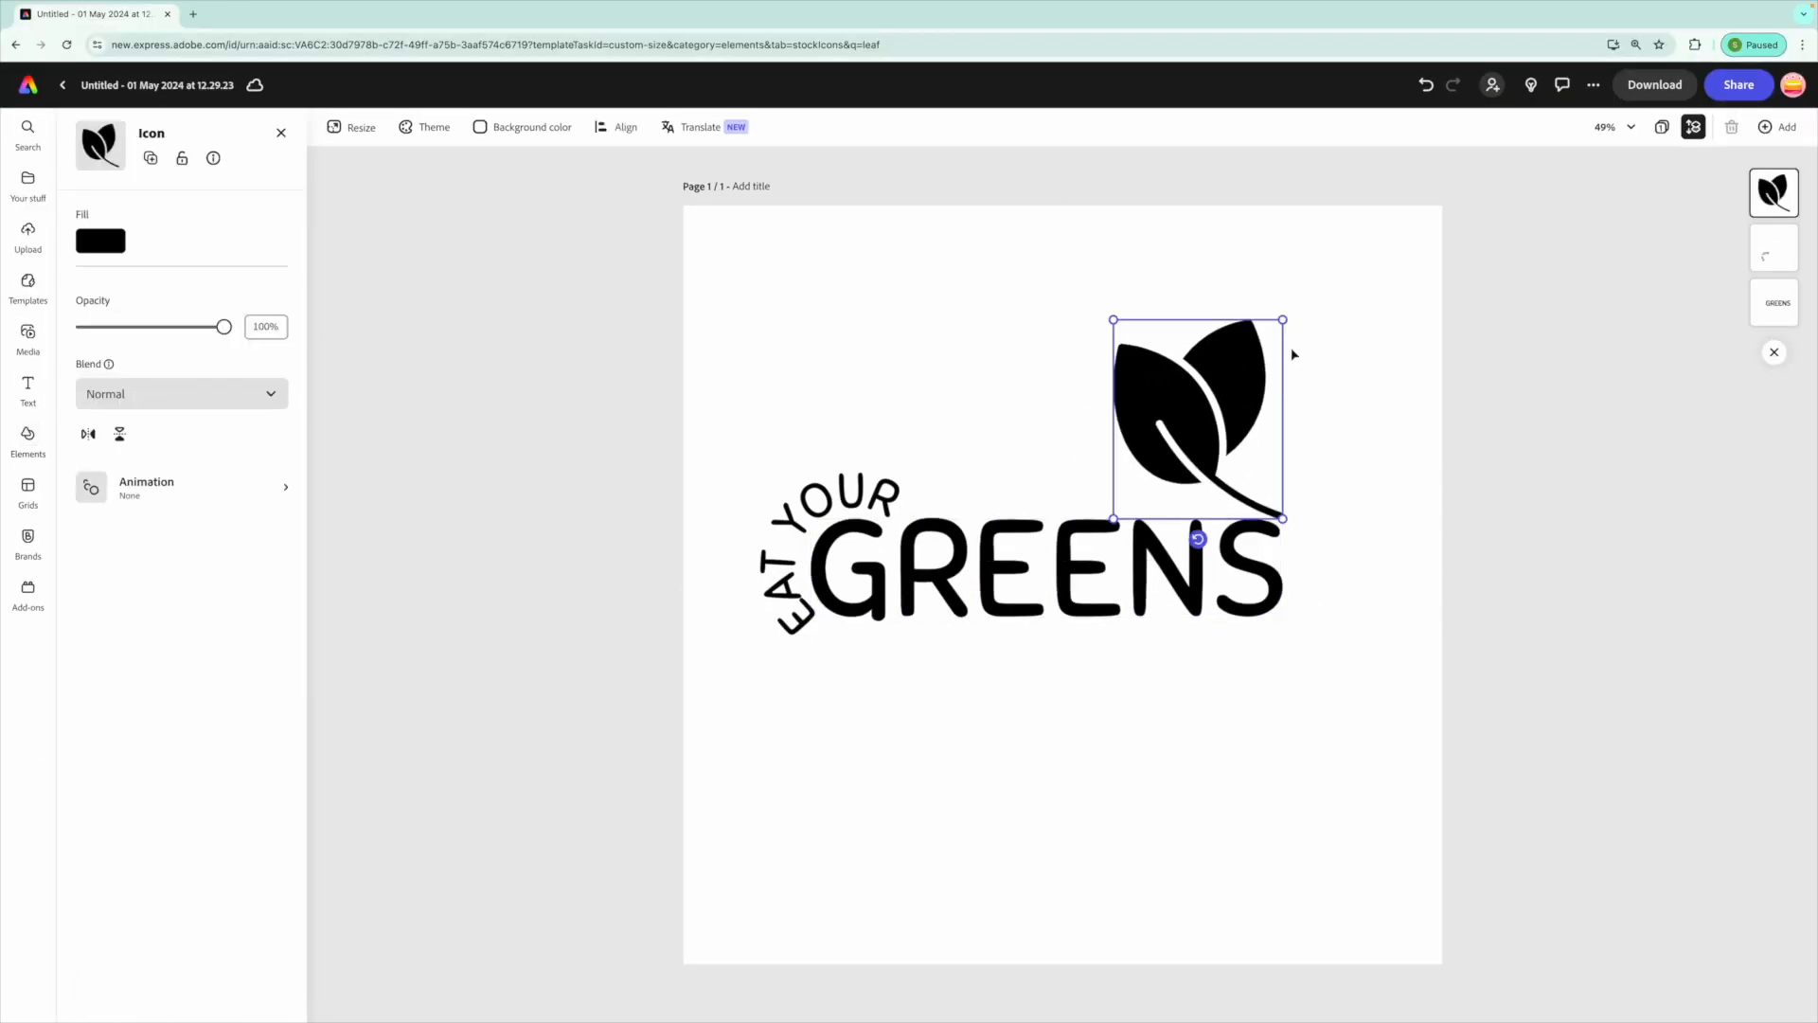
{"action": "left_click_drag", "start_coordinate": [1198, 538], "coordinate": [1077, 495]}
{"action": "left_click_drag", "start_coordinate": [1069, 395], "coordinate": [1153, 410]}
{"action": "left_click_drag", "start_coordinate": [1257, 379], "coordinate": [1223, 465]}
{"action": "left_click", "coordinate": [1369, 542]}
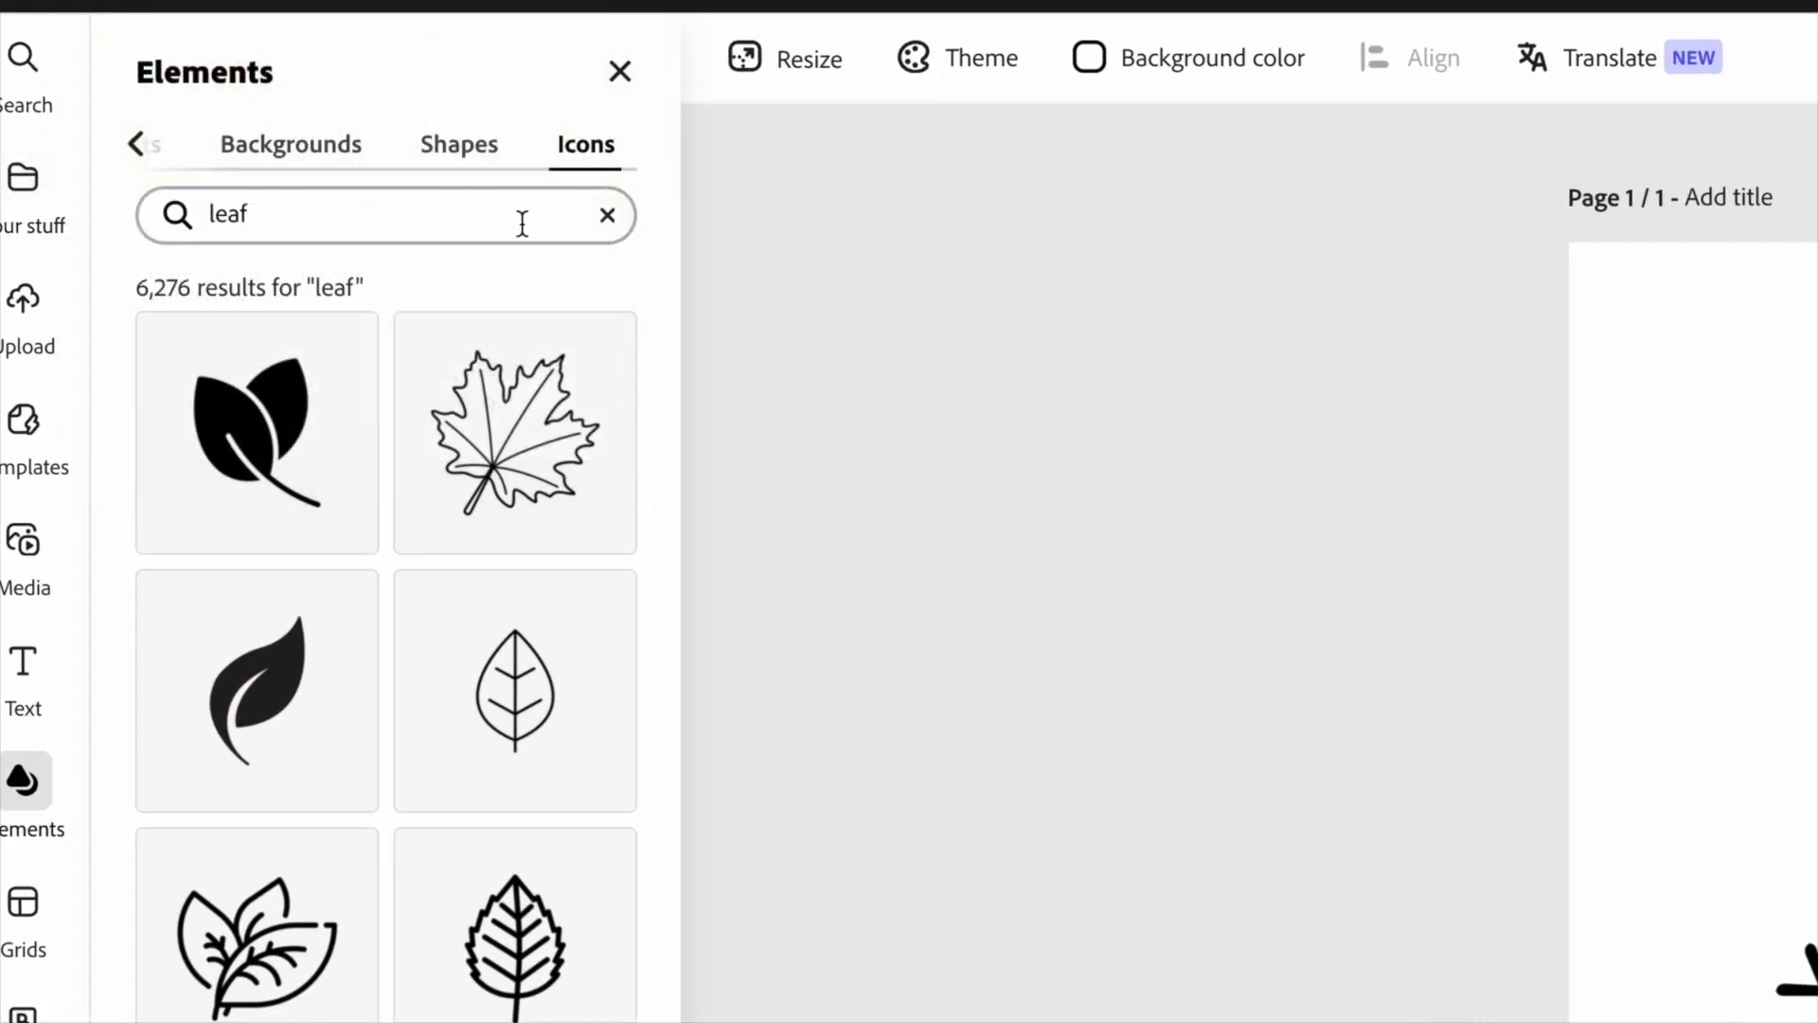
- Search the icon elements for "blob" and insert a solid black bean-shaped icon with a slightly dented upper edge
{"action": "left_click", "coordinate": [325, 197]}
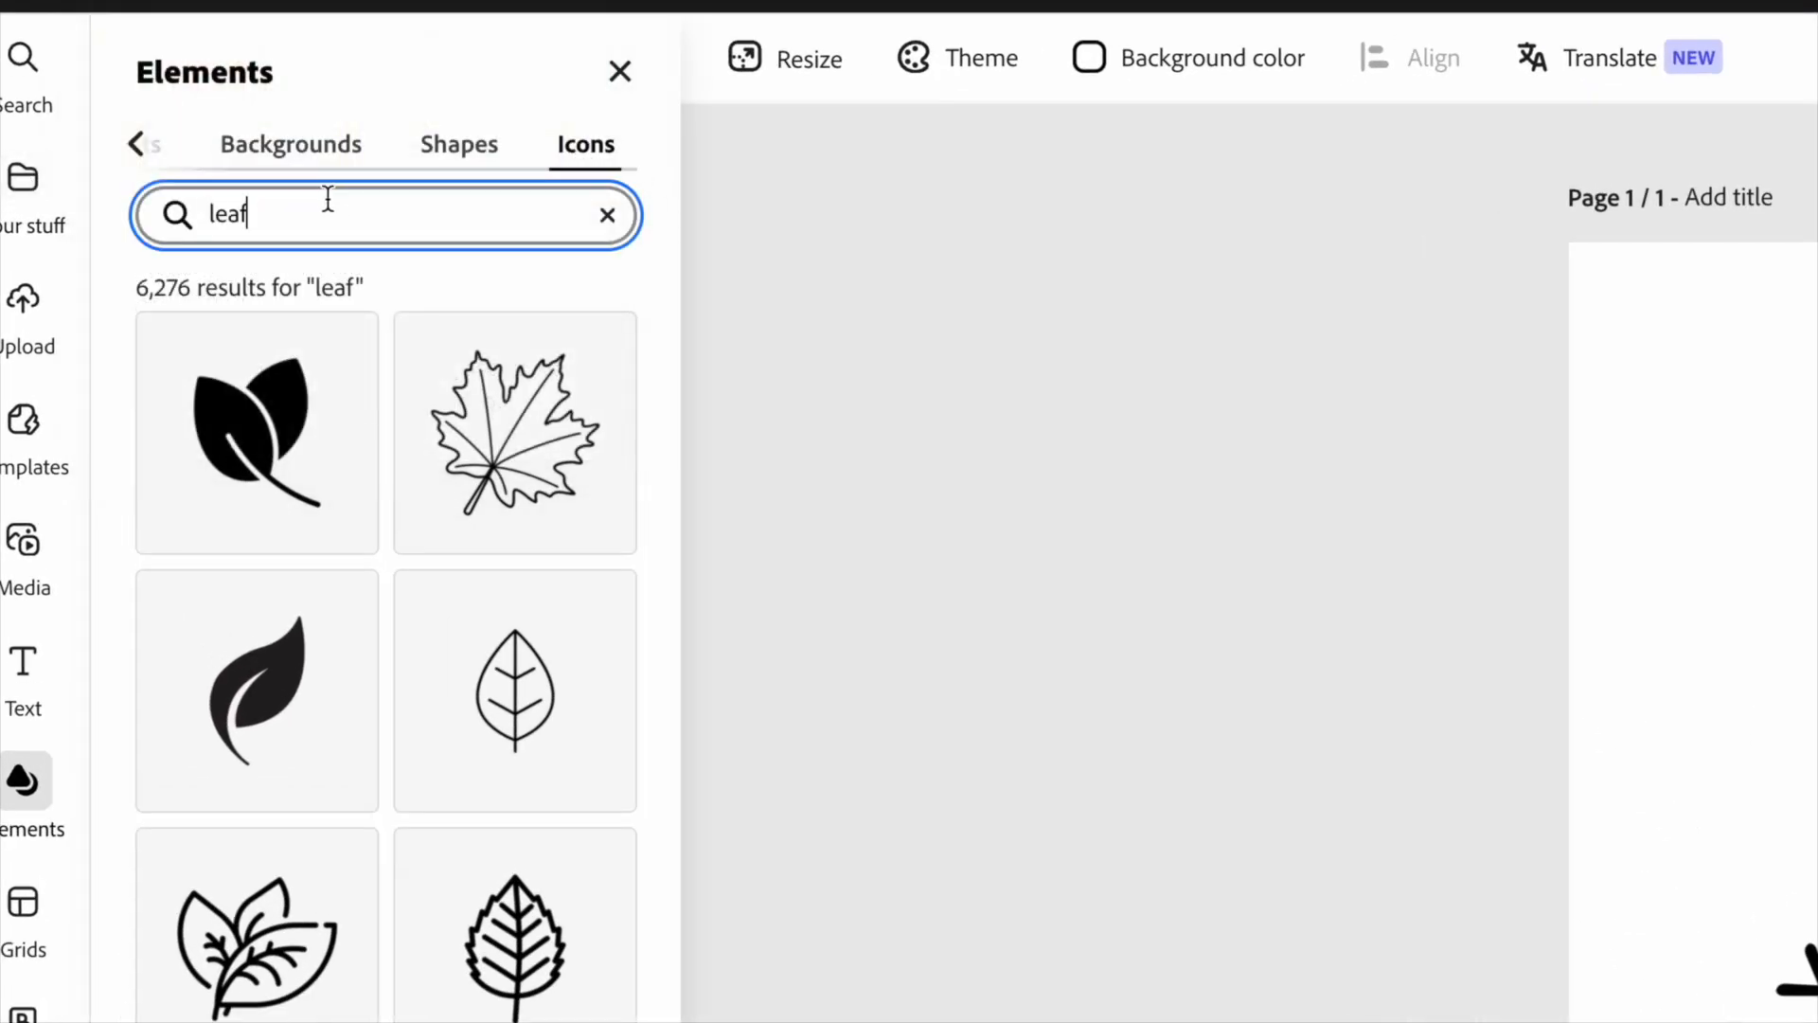
{"action": "type", "text": "bl"}
{"action": "type", "text": "ob"}
{"action": "key", "text": "Return"}
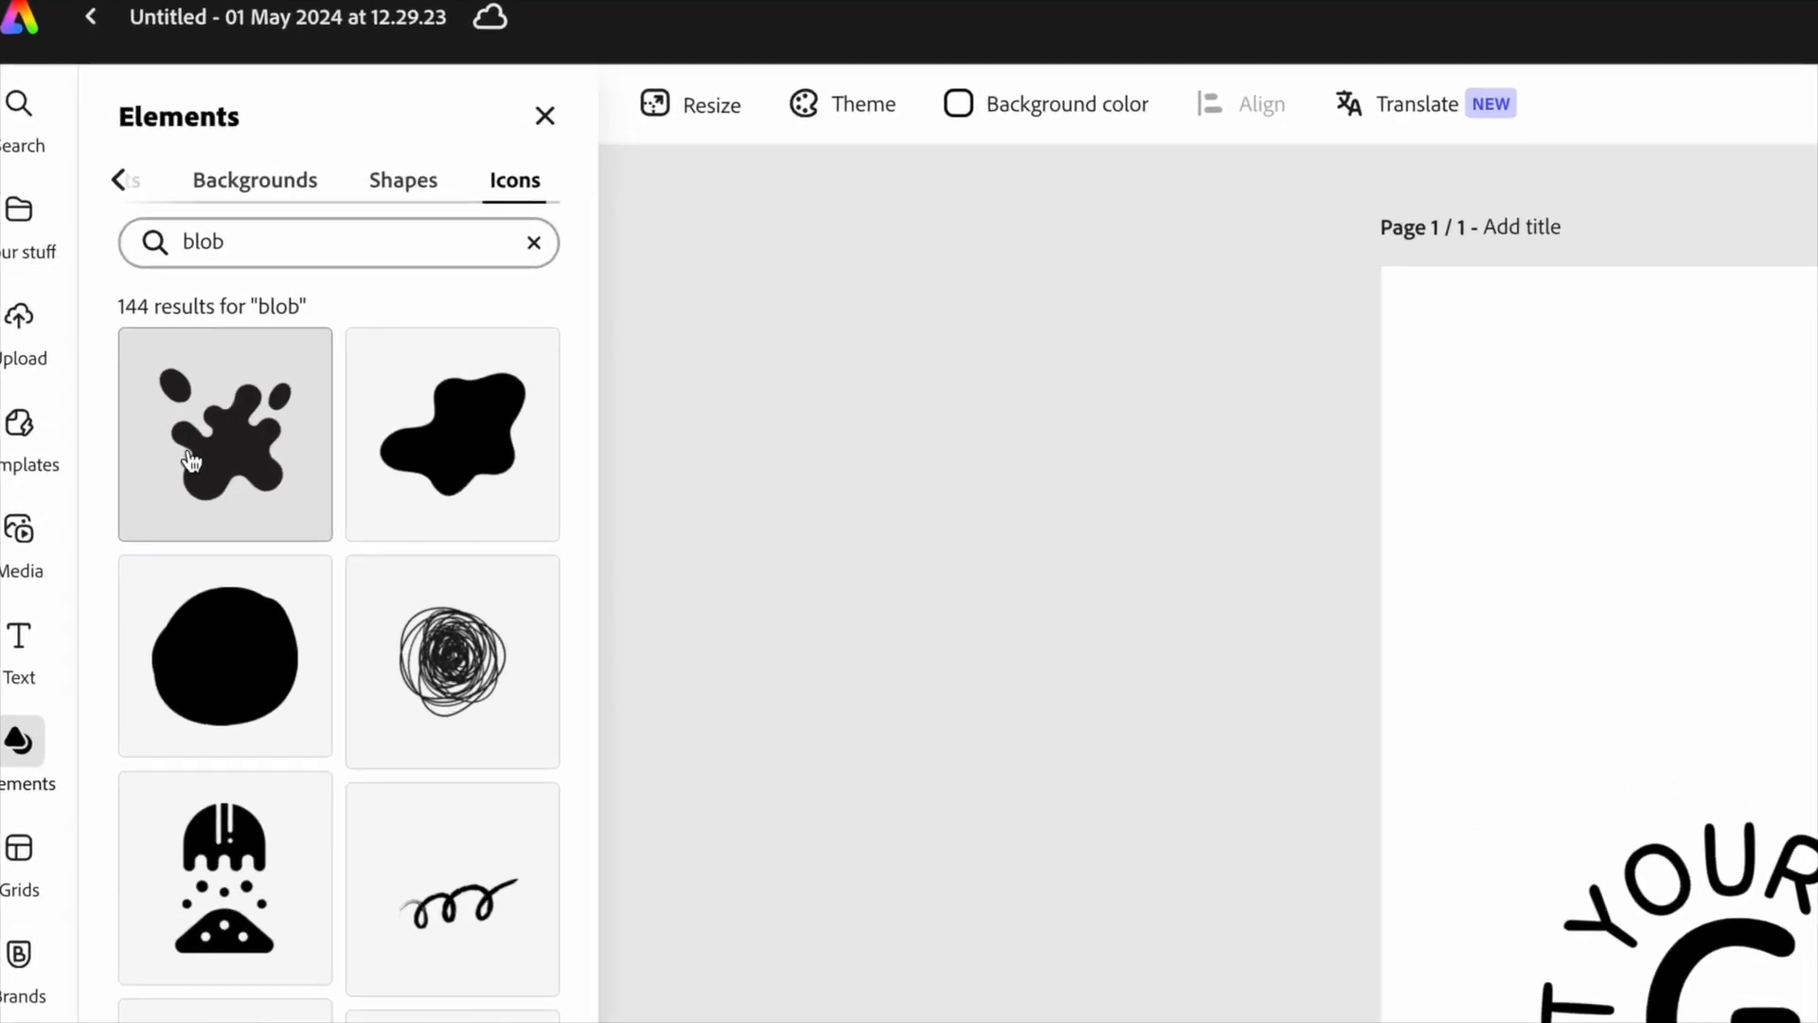
{"action": "scroll", "coordinate": [152, 530], "scroll_direction": "down", "scroll_amount": 6}
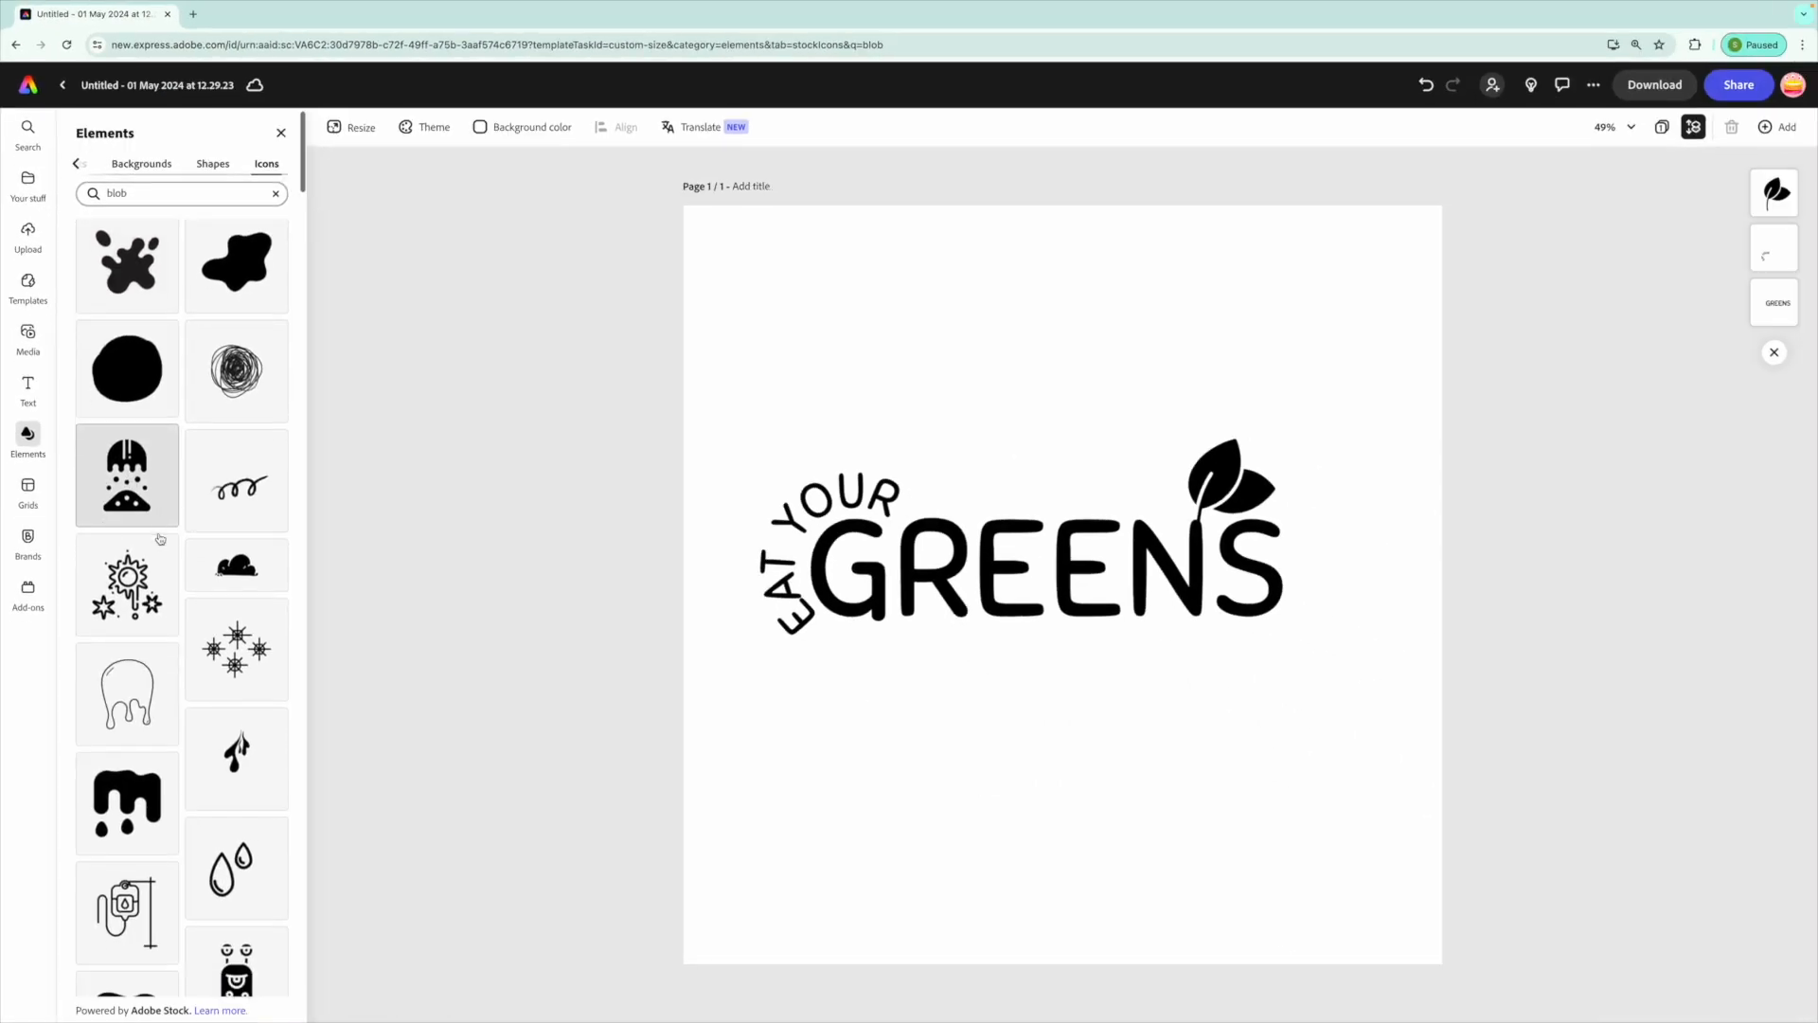
{"action": "scroll", "coordinate": [163, 536], "scroll_direction": "down", "scroll_amount": 4}
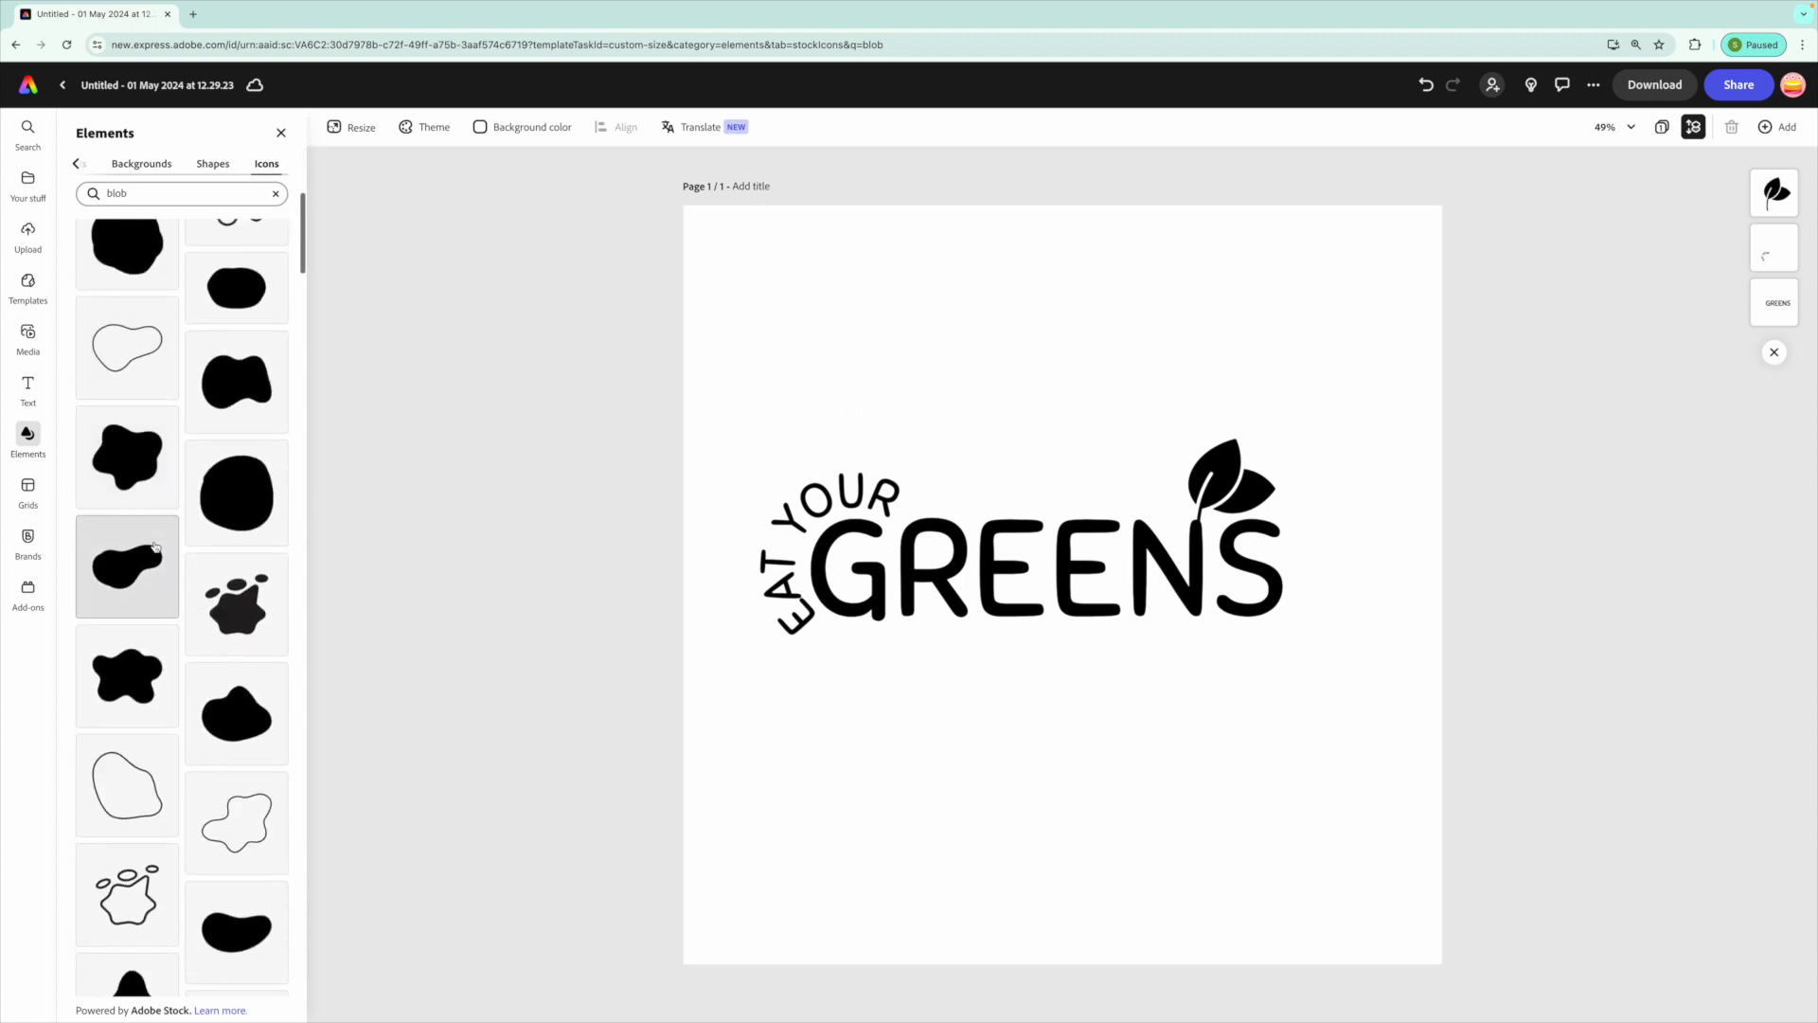
{"action": "scroll", "coordinate": [235, 674], "scroll_direction": "down", "scroll_amount": 3}
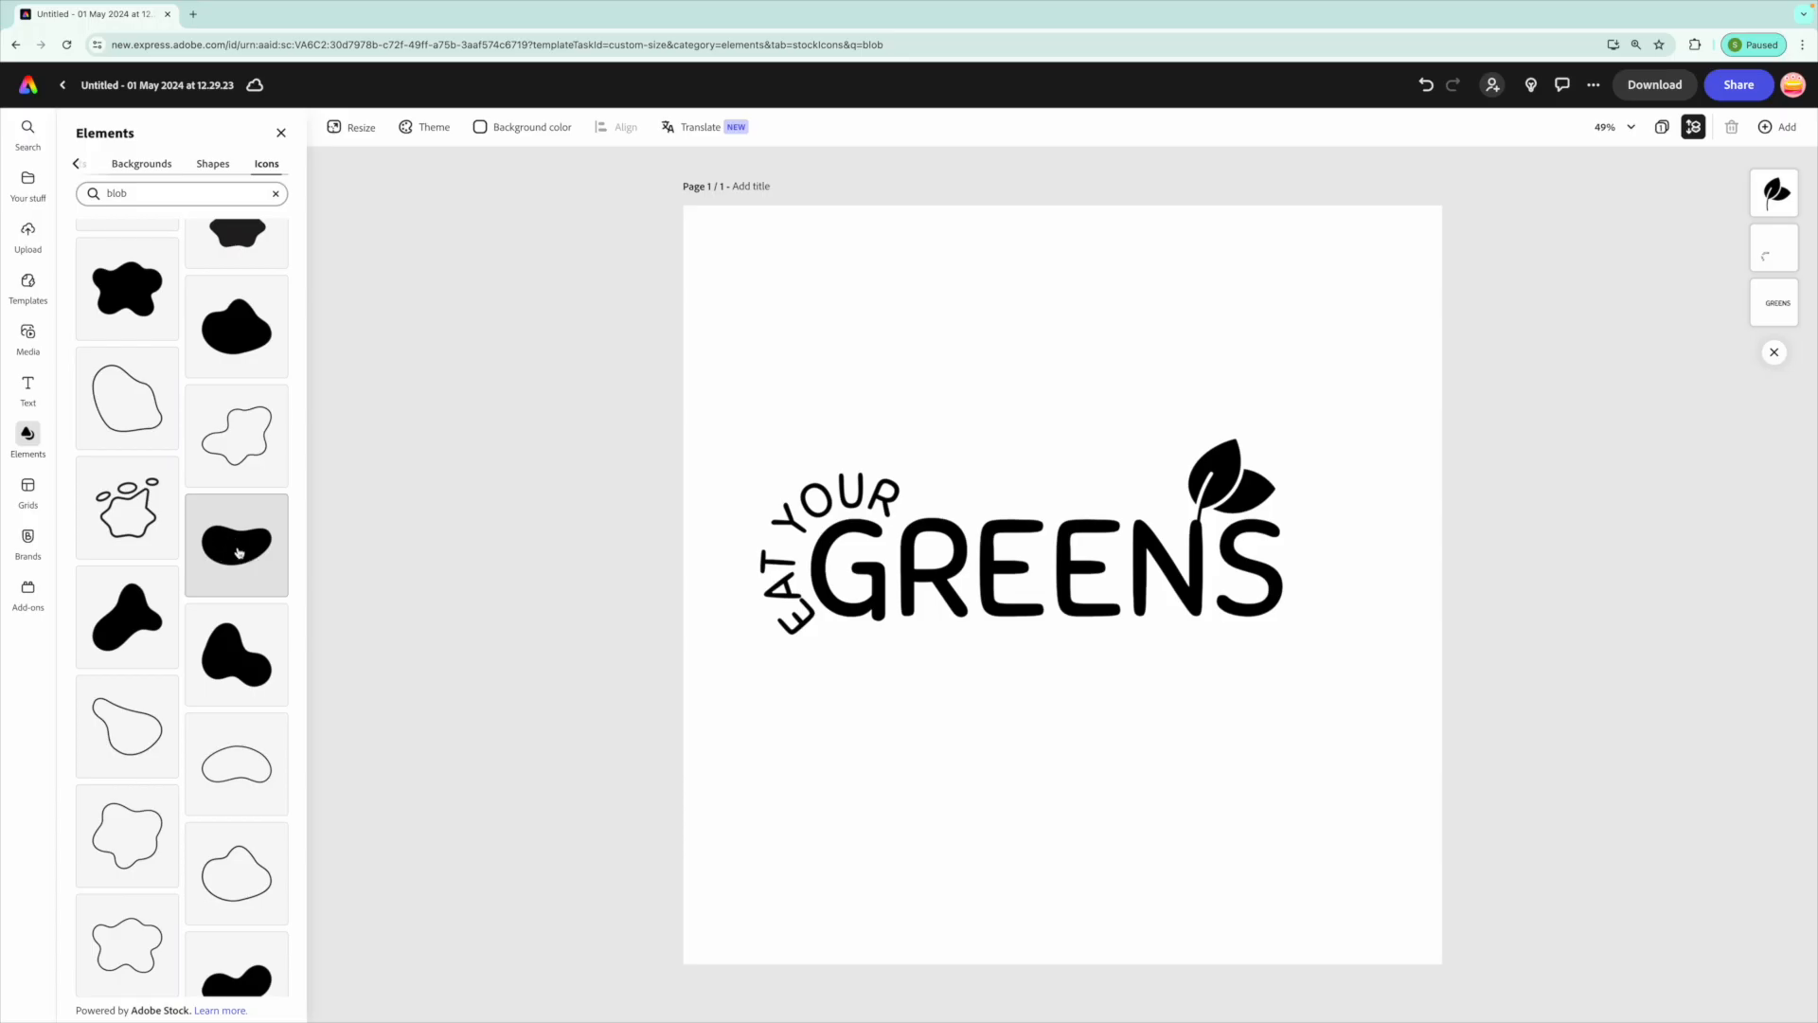
{"action": "left_click", "coordinate": [237, 553]}
- Move the blob over the lettering, enlarge it to nearly the text's width and turn it so the dent faces down
{"action": "left_click_drag", "start_coordinate": [1095, 497], "coordinate": [887, 561]}
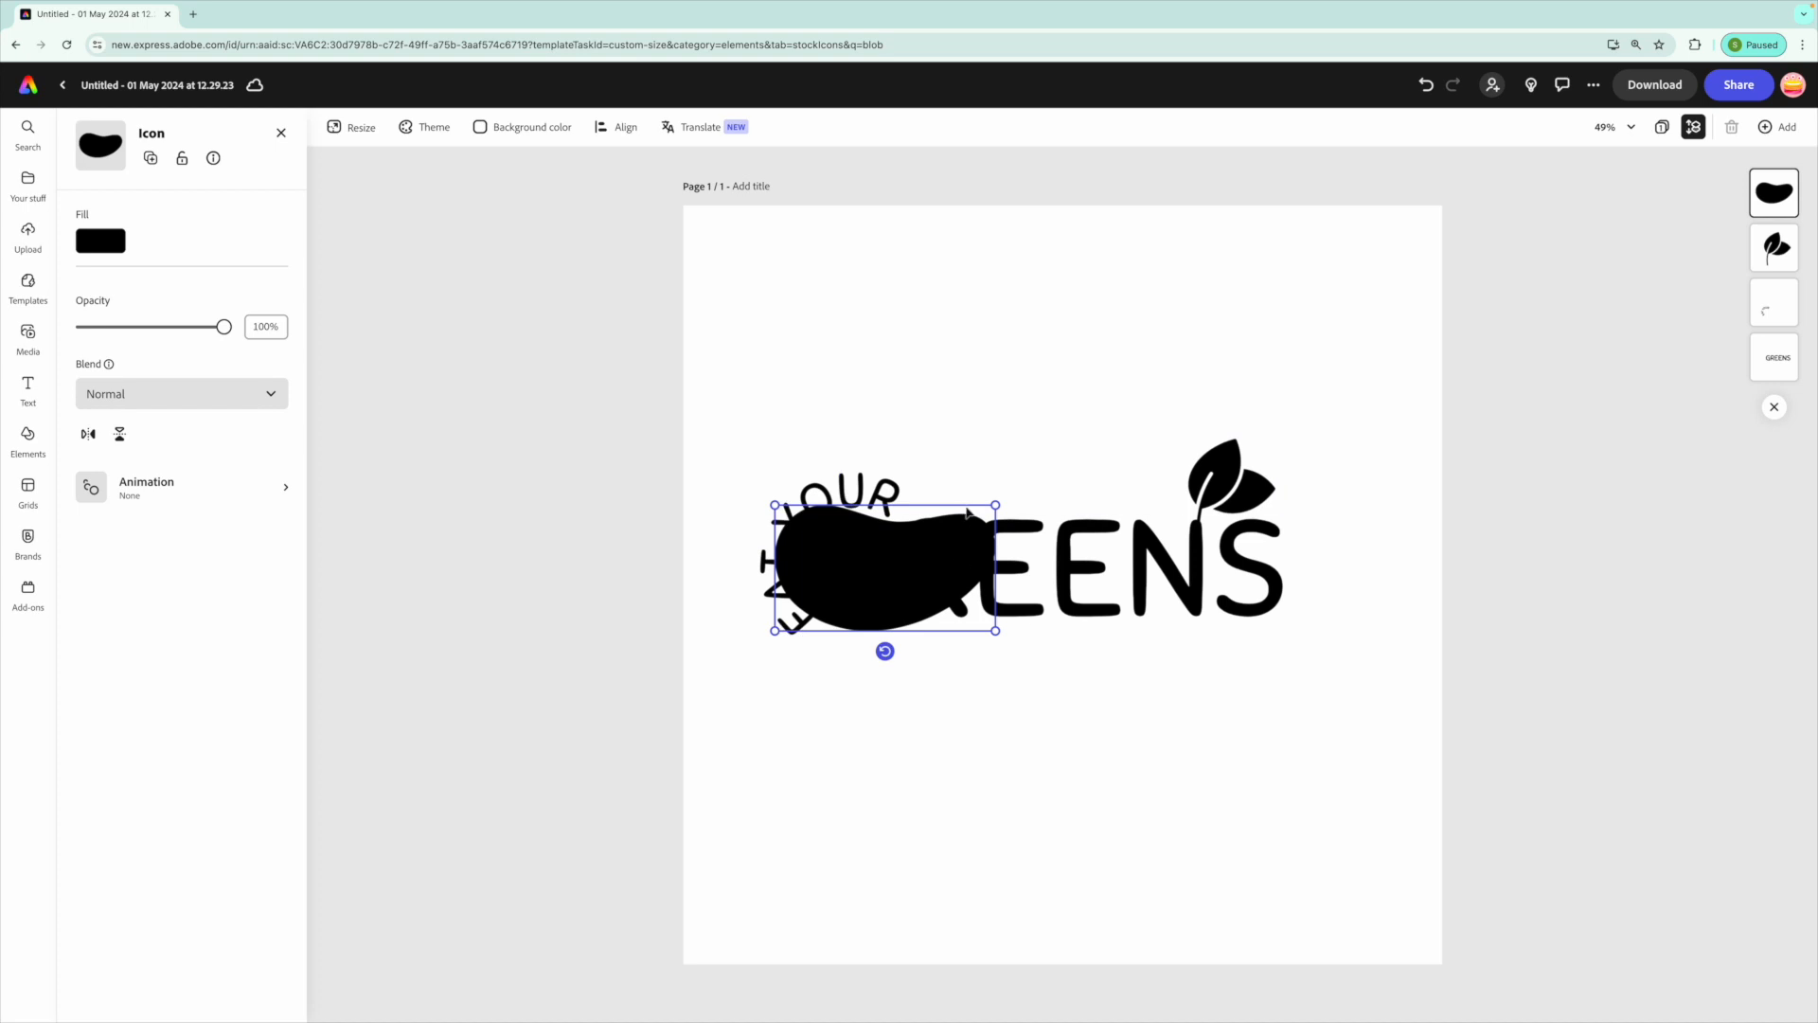
{"action": "left_click_drag", "start_coordinate": [995, 504], "coordinate": [1278, 344]}
{"action": "left_click_drag", "start_coordinate": [1027, 493], "coordinate": [1017, 532]}
{"action": "left_click_drag", "start_coordinate": [1016, 691], "coordinate": [1032, 366]}
{"action": "left_click_drag", "start_coordinate": [935, 574], "coordinate": [909, 592]}
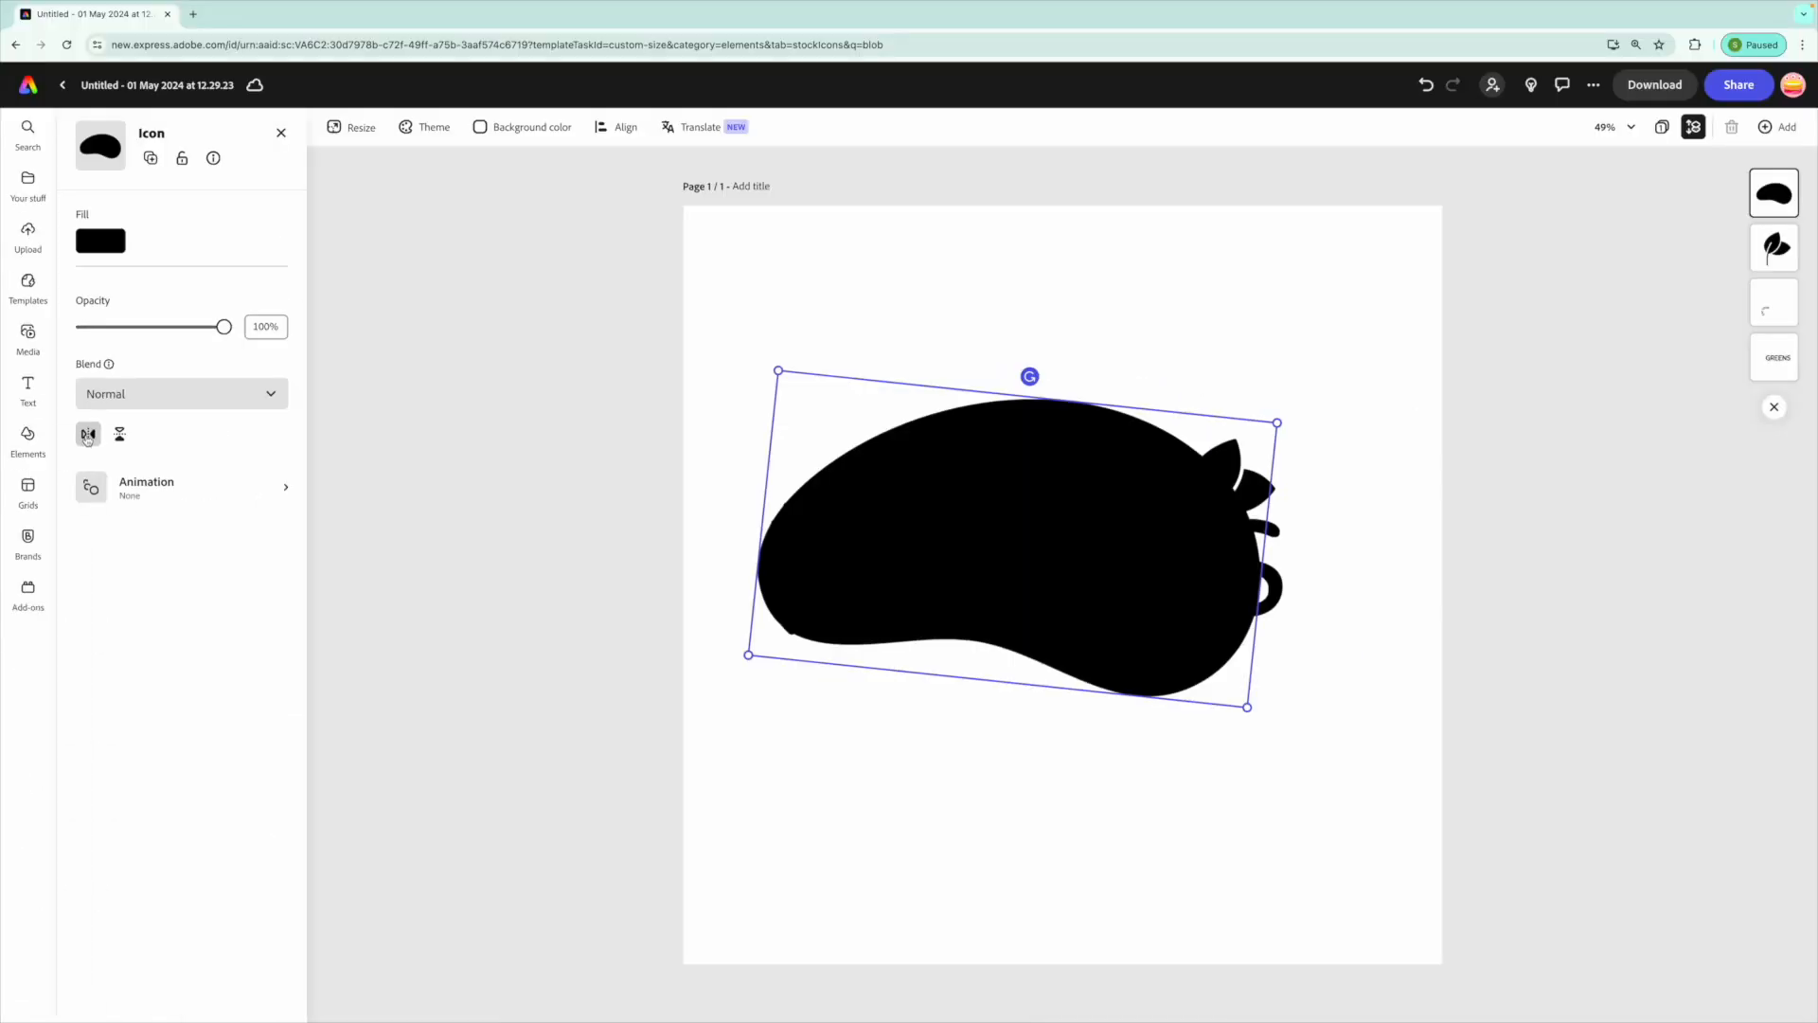
- Flip the blob horizontally, then reposition and enlarge it until it covers all the lettering and the leaf icon
{"action": "left_click", "coordinate": [87, 436]}
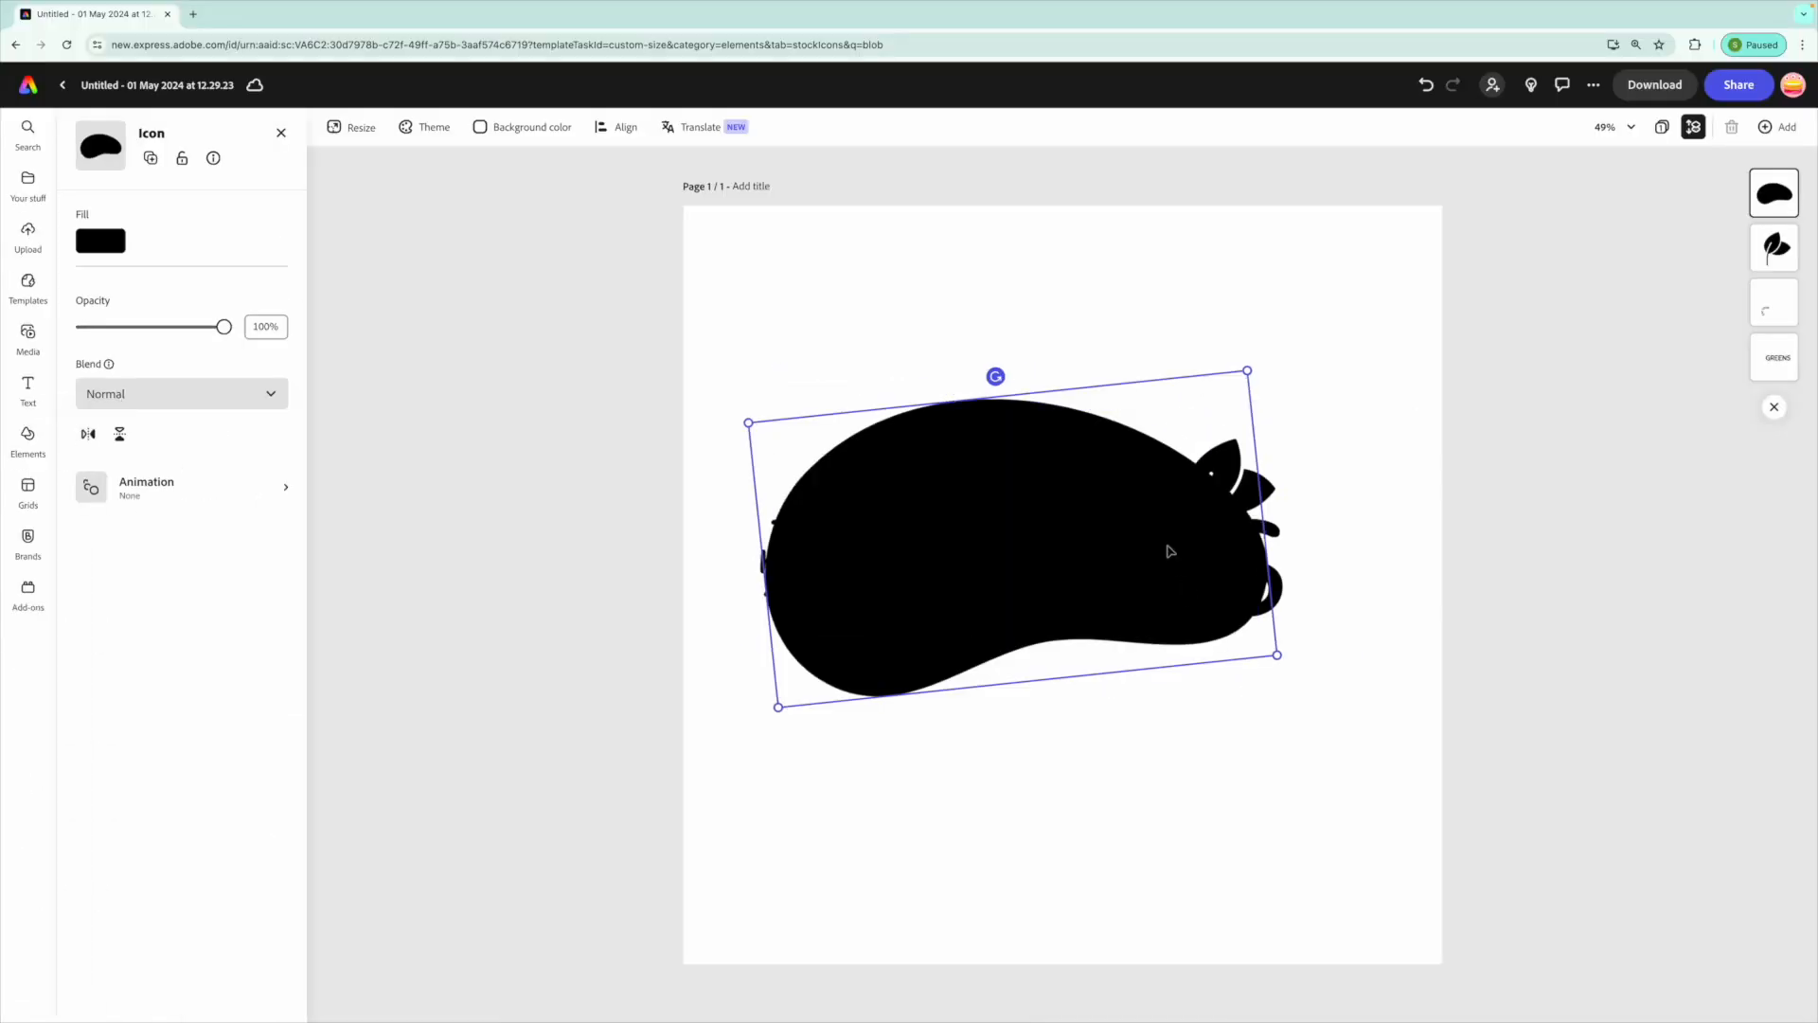
{"action": "left_click_drag", "start_coordinate": [1047, 615], "coordinate": [1101, 607]}
{"action": "left_click_drag", "start_coordinate": [804, 416], "coordinate": [733, 388]}
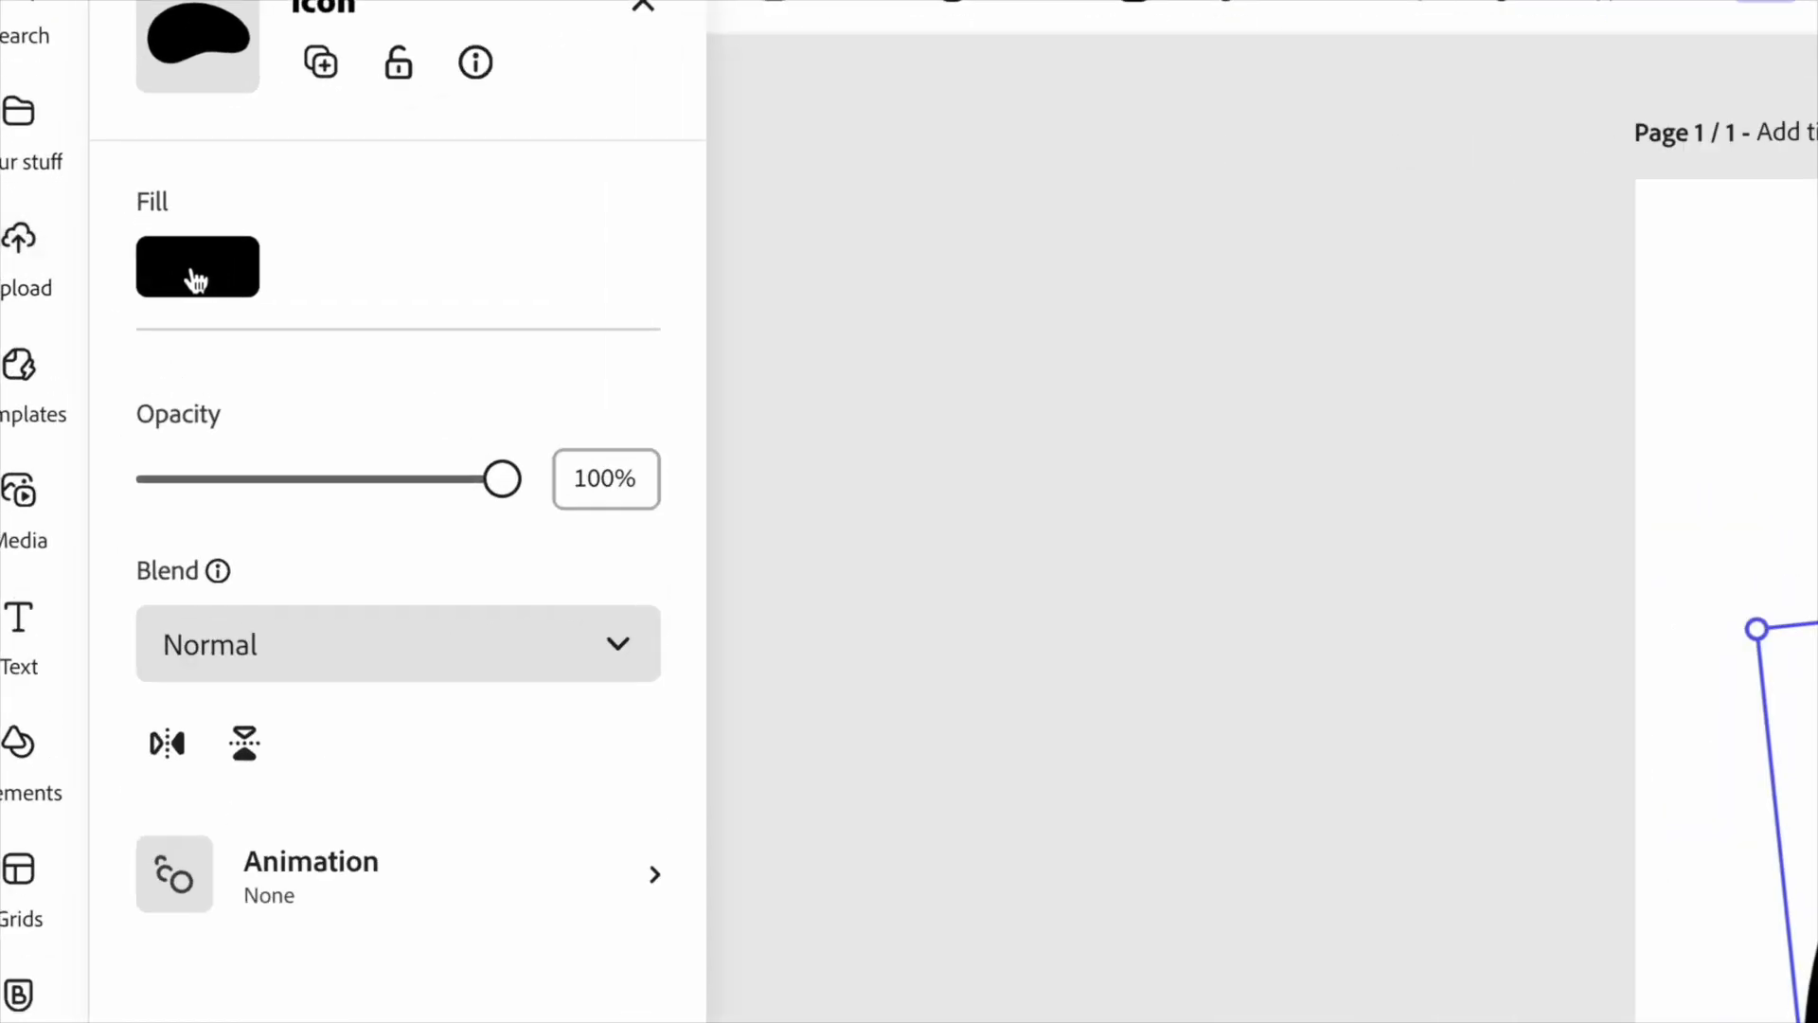
- Fill the blob with medium light blue and send its layer behind the leaf and both texts
{"action": "left_click", "coordinate": [192, 267]}
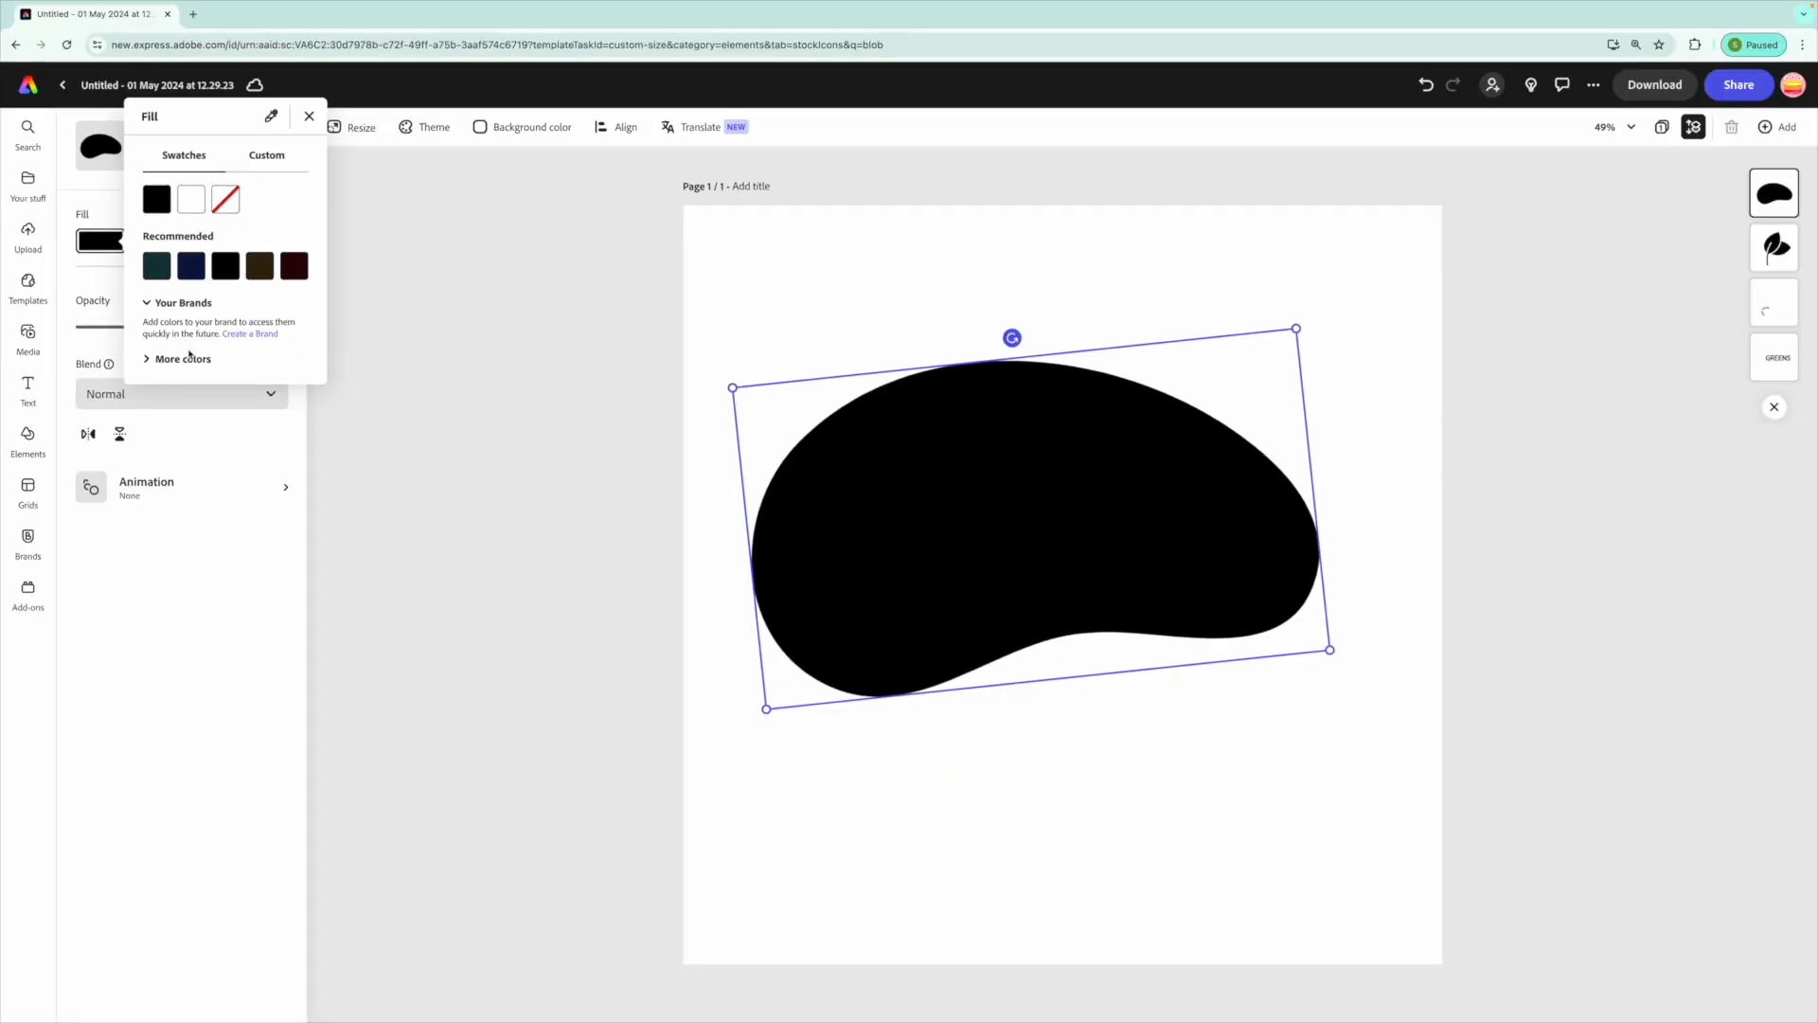
{"action": "left_click", "coordinate": [152, 363]}
{"action": "left_click", "coordinate": [194, 428]}
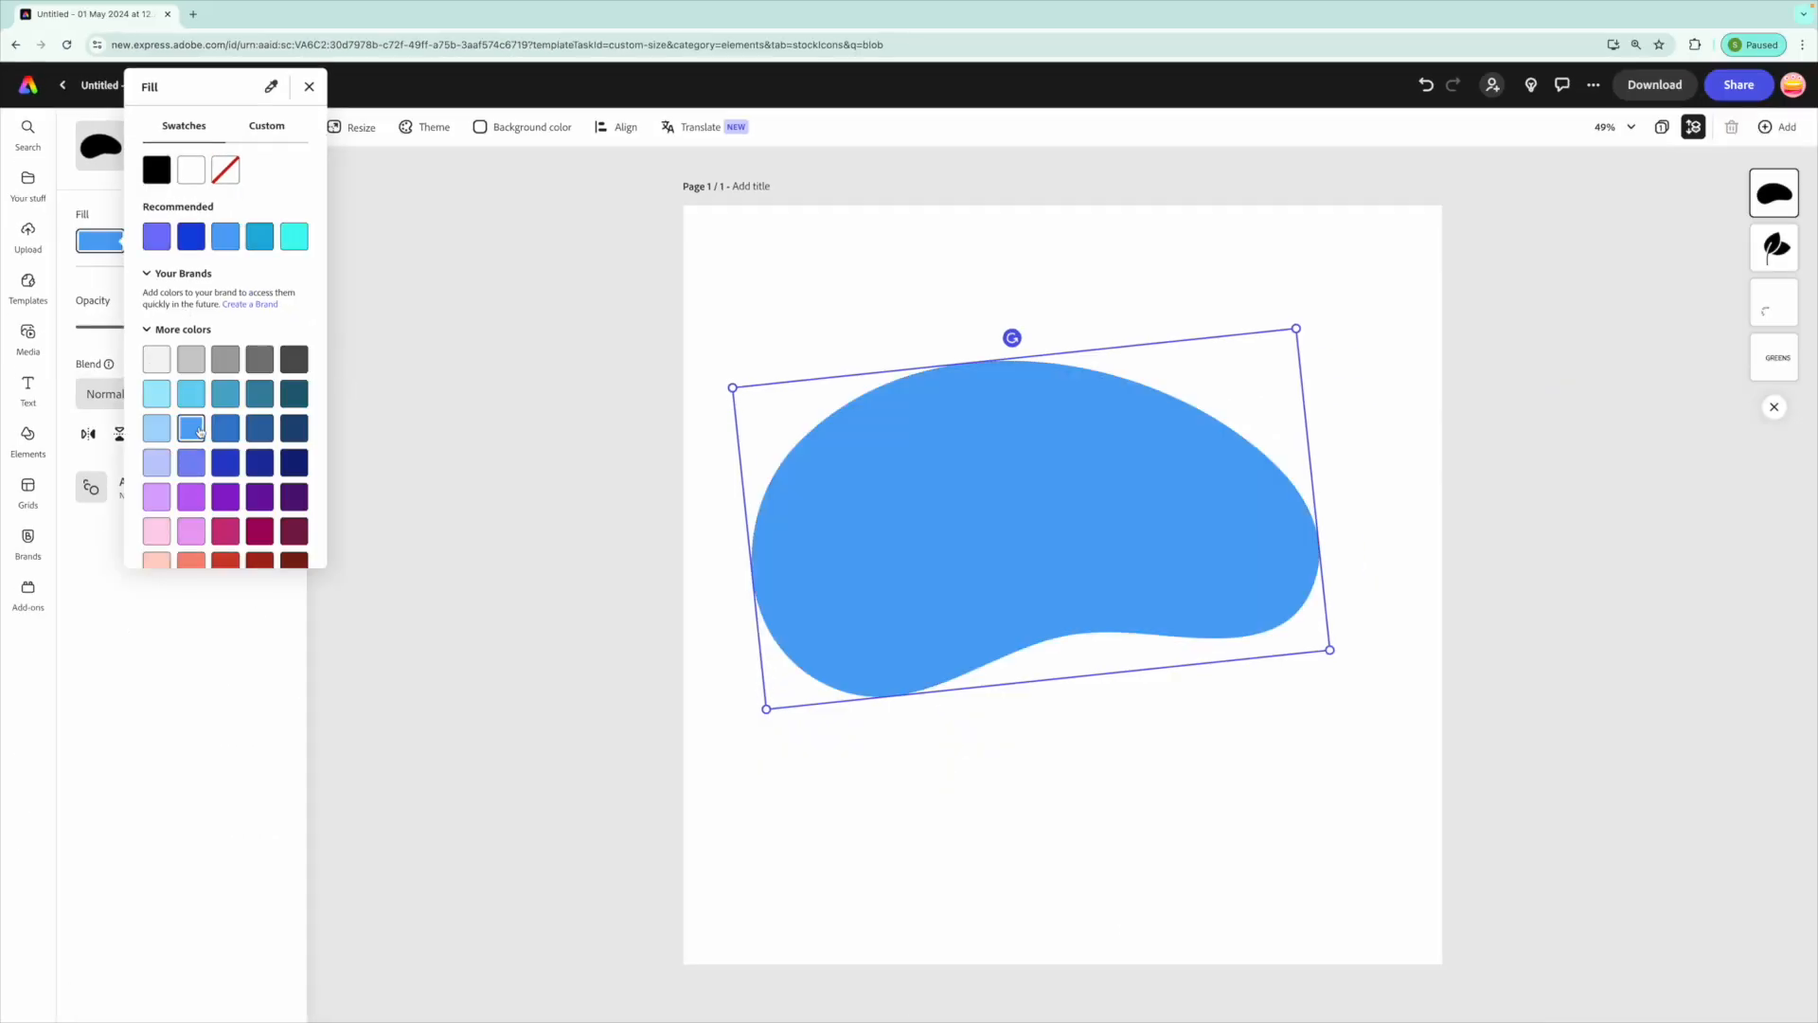
{"action": "key", "text": "Escape"}
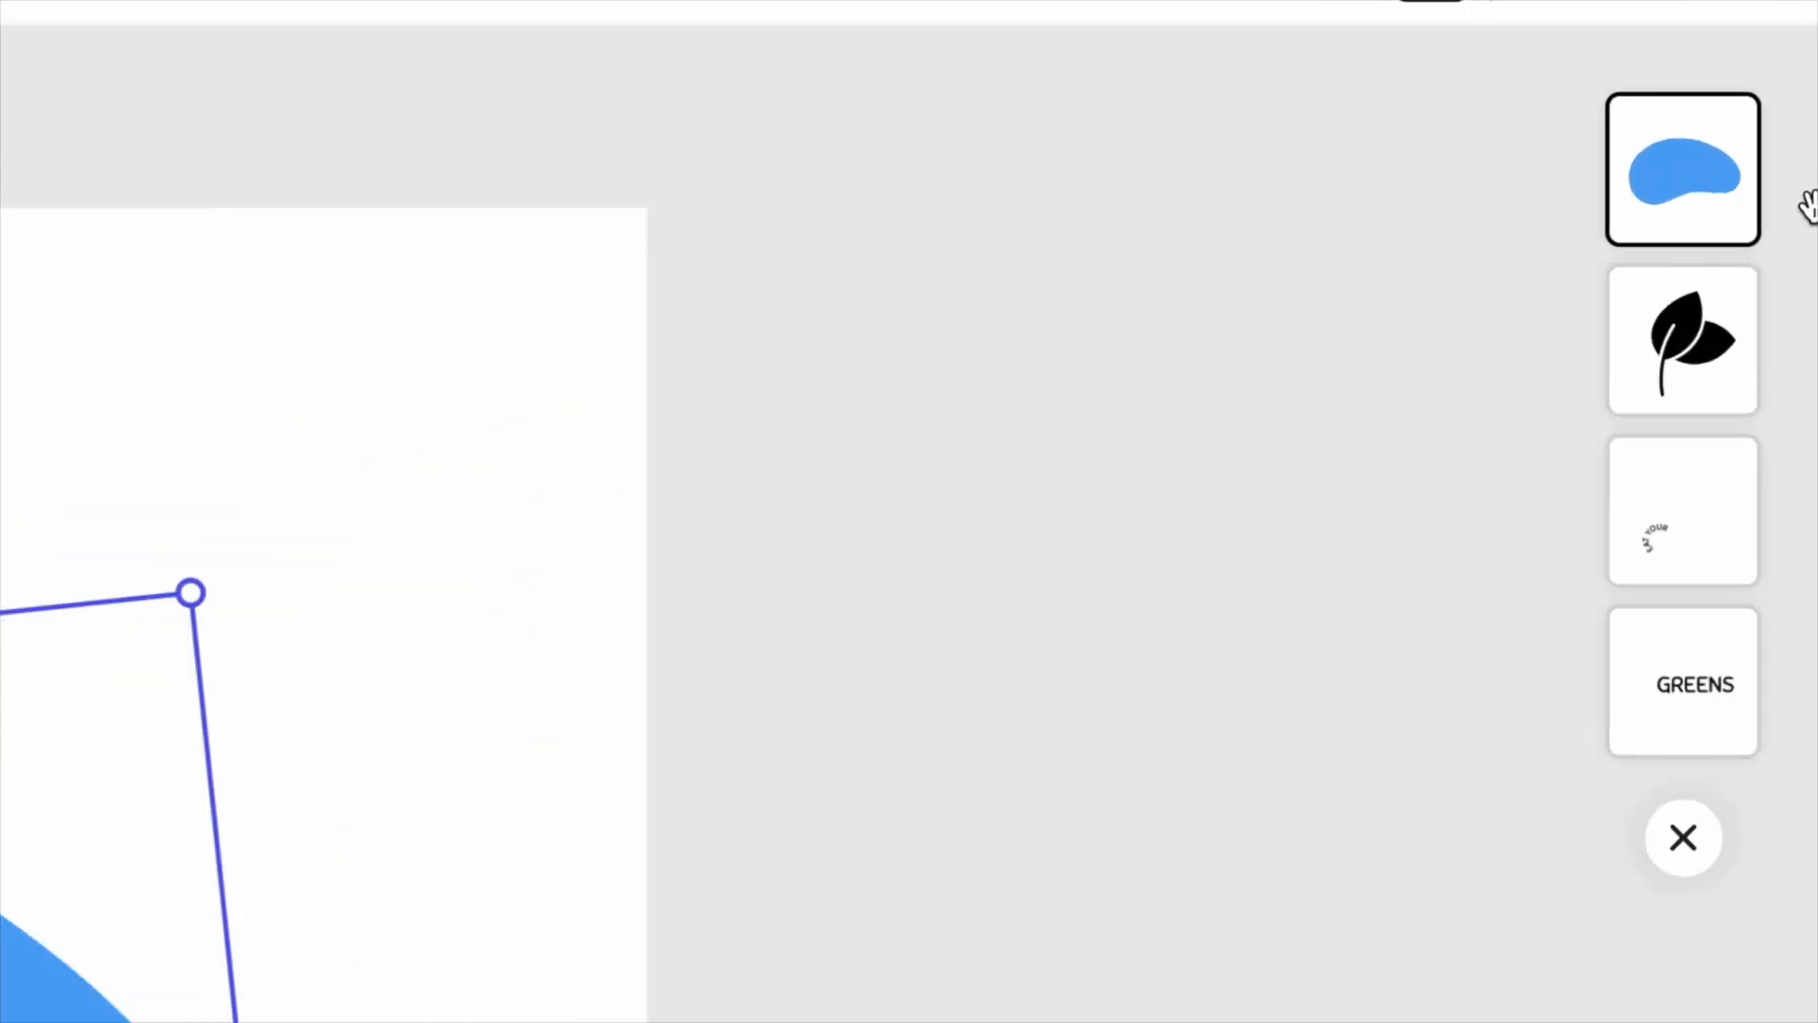
{"action": "left_click_drag", "start_coordinate": [1700, 175], "coordinate": [1679, 739]}
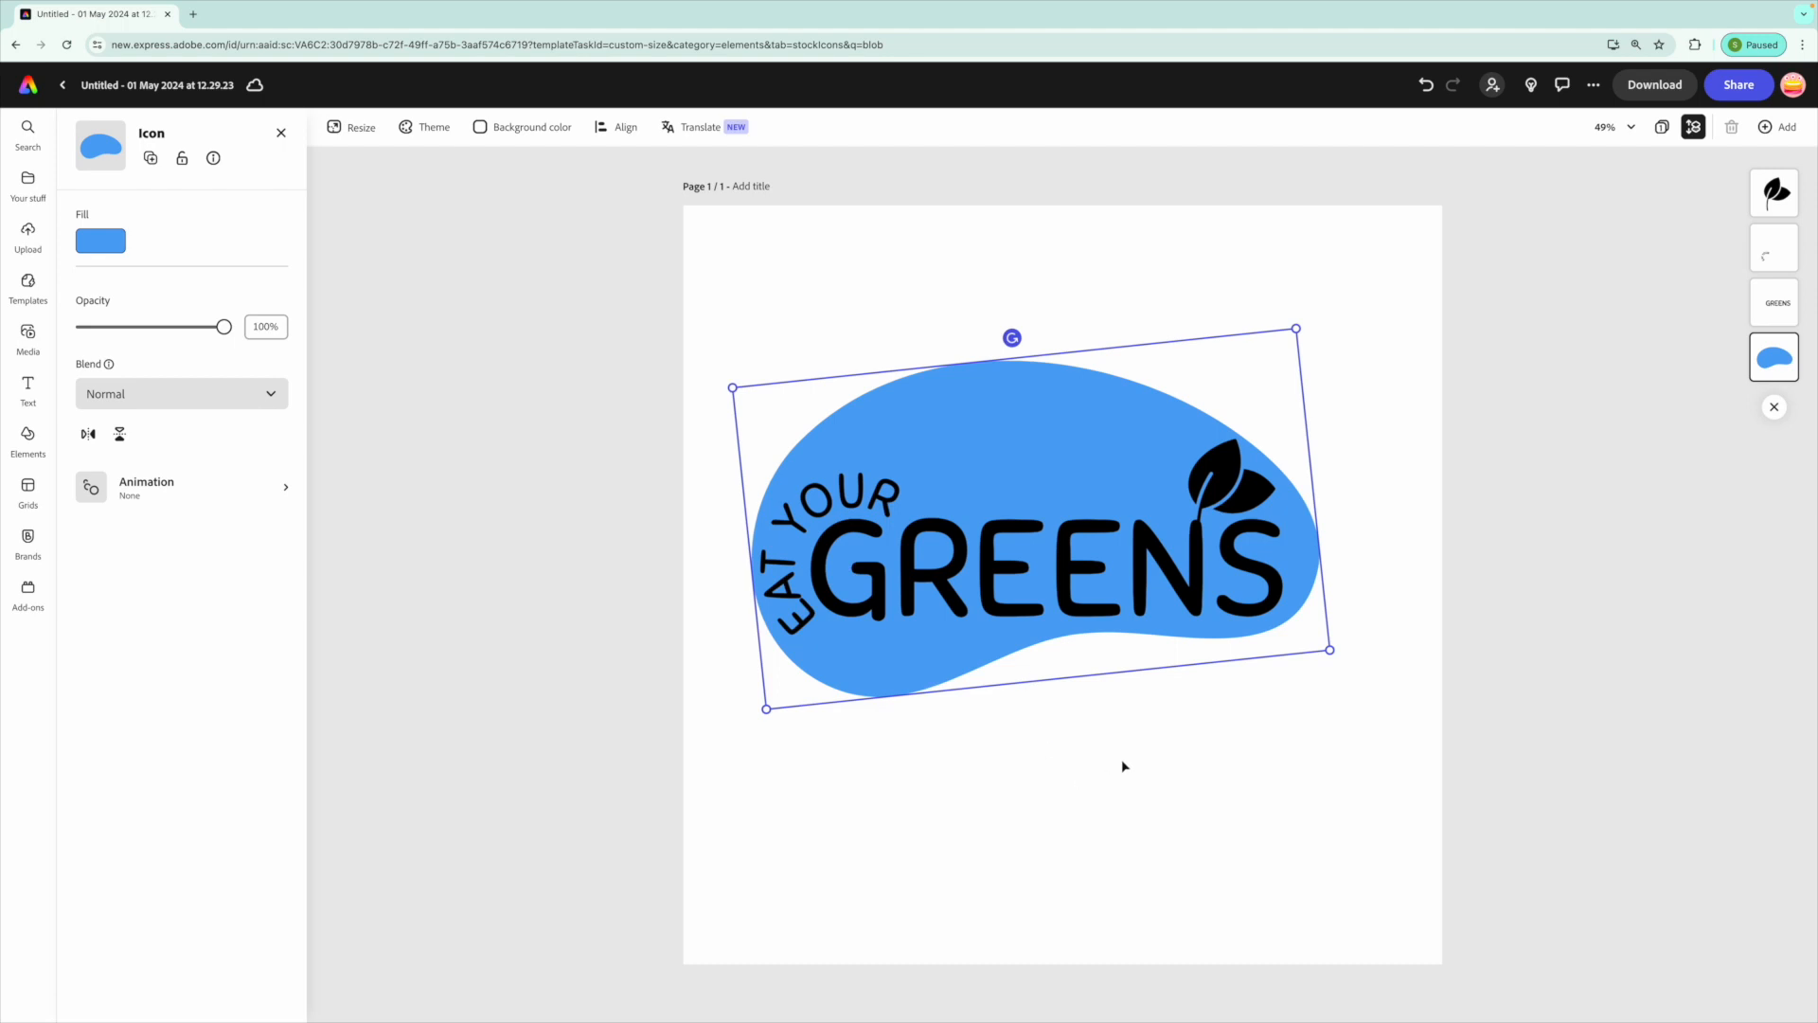
- Tilt the blue blob slightly more counterclockwise, enlarge it a little and center it behind the lettering
{"action": "left_click_drag", "start_coordinate": [1029, 438], "coordinate": [1043, 457]}
{"action": "left_click_drag", "start_coordinate": [1028, 358], "coordinate": [1007, 379]}
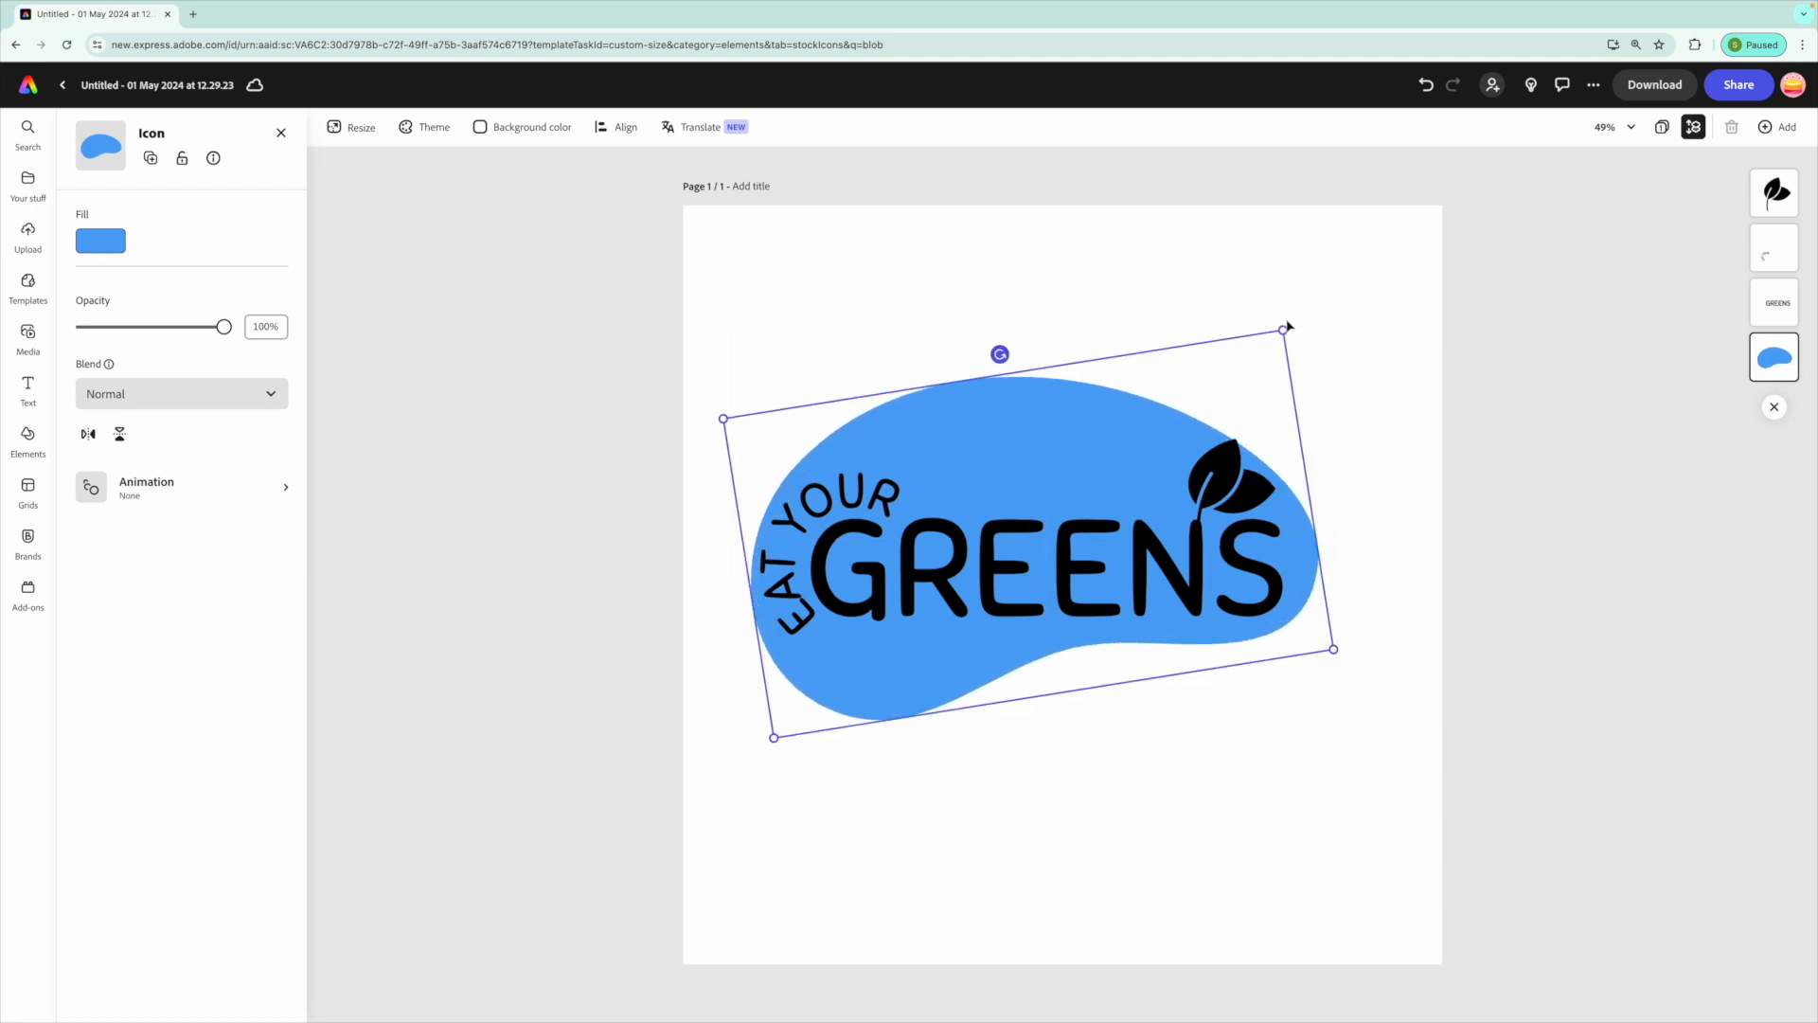
{"action": "left_click_drag", "start_coordinate": [1284, 330], "coordinate": [1296, 316]}
{"action": "left_click_drag", "start_coordinate": [1047, 459], "coordinate": [1047, 458]}
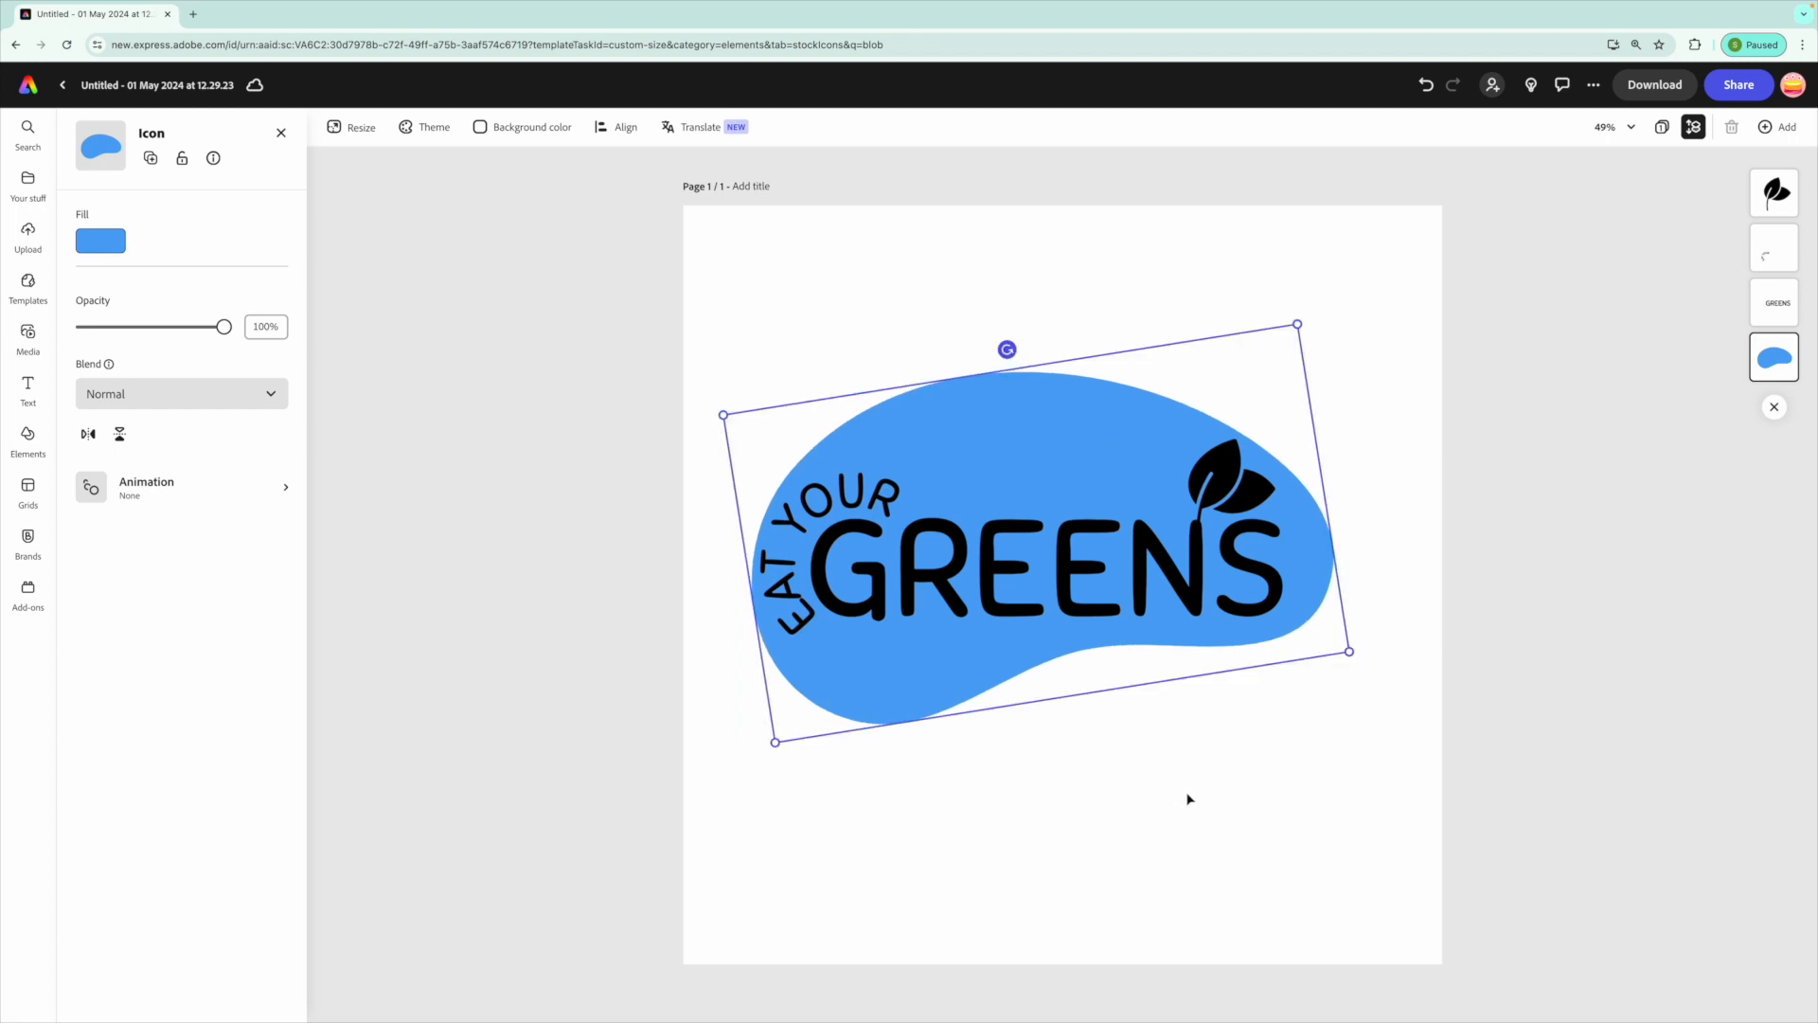
{"action": "left_click", "coordinate": [1188, 799]}
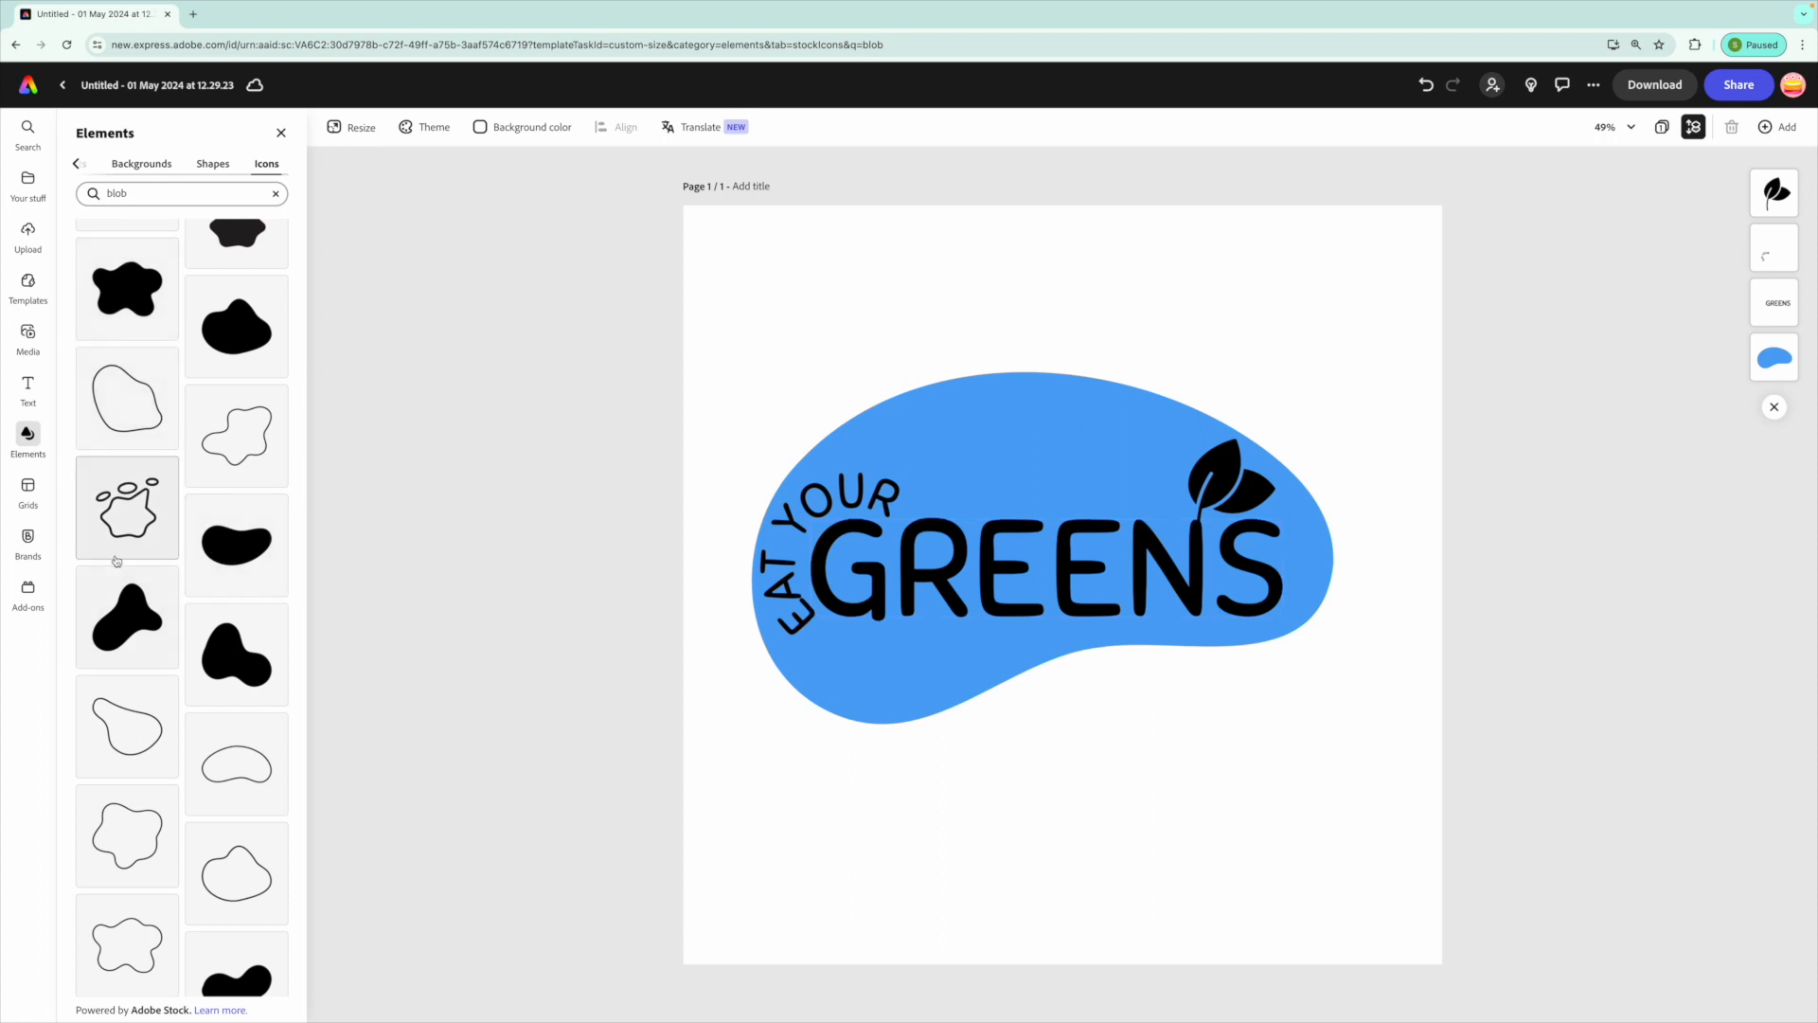
- Insert another solid bean-shaped blob icon from the results and move it above the lettering
{"action": "scroll", "coordinate": [114, 616], "scroll_direction": "down", "scroll_amount": 3}
{"action": "scroll", "coordinate": [115, 610], "scroll_direction": "down", "scroll_amount": 5}
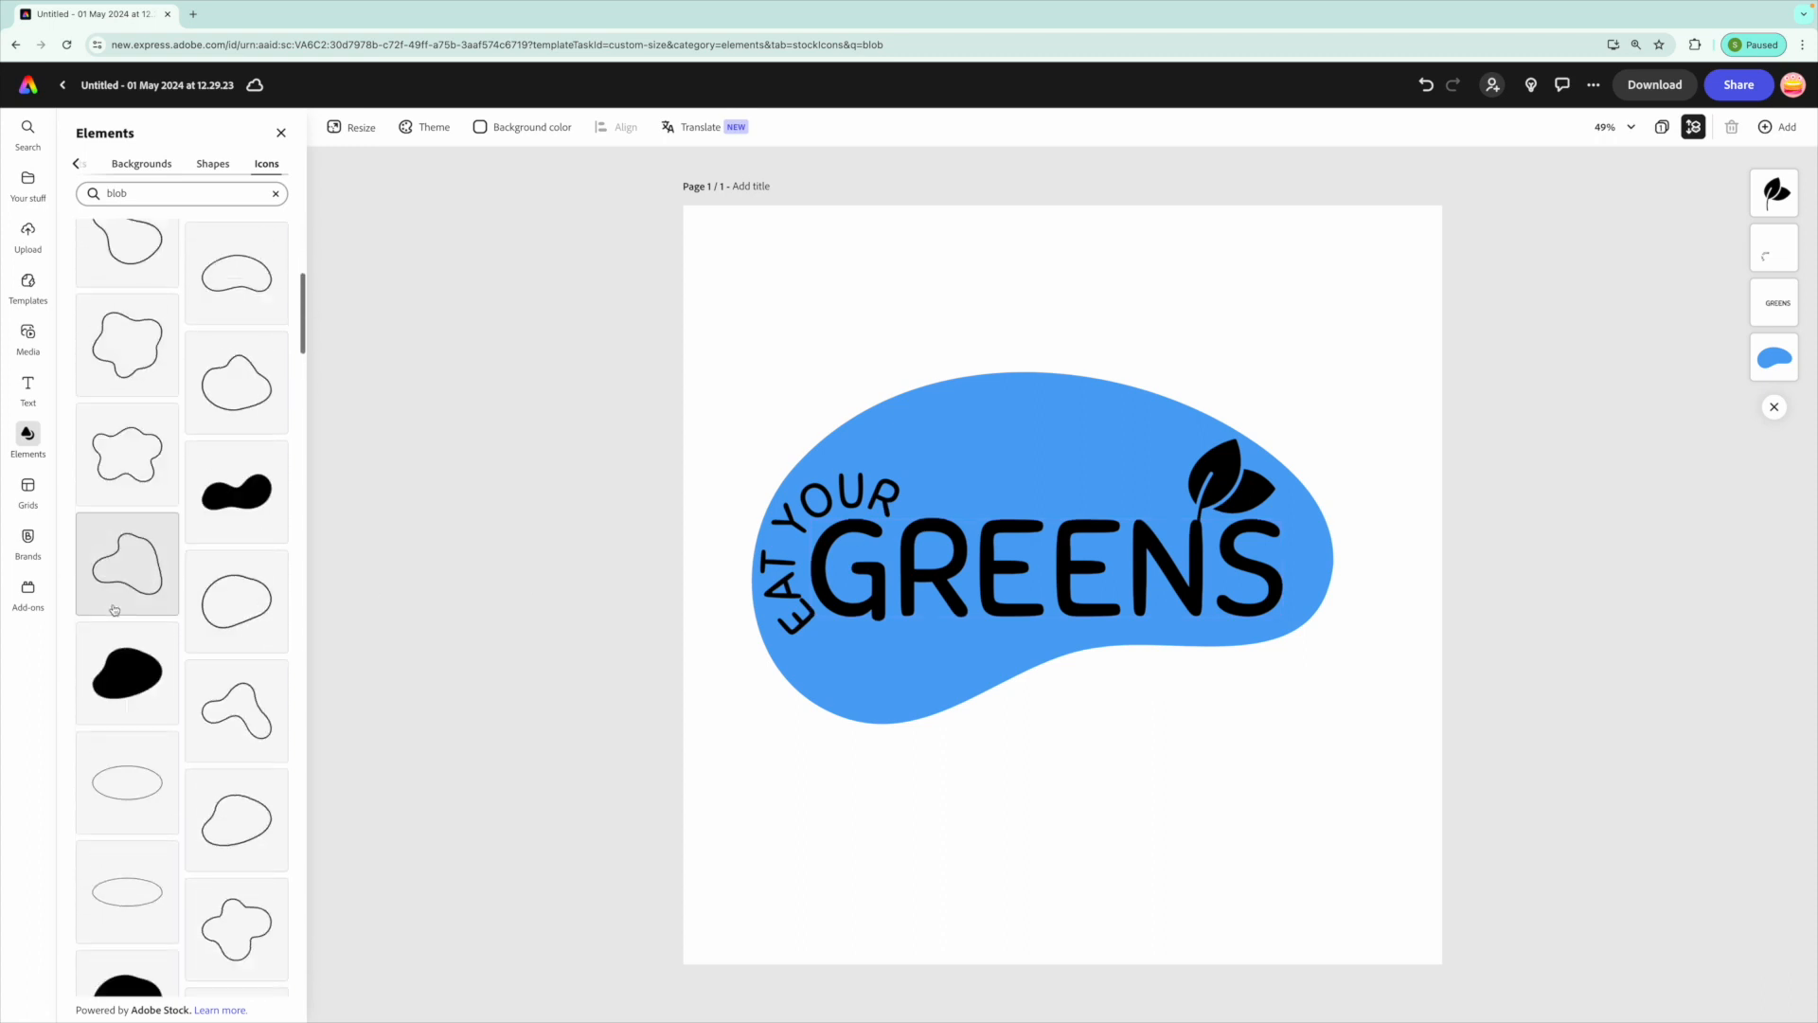
{"action": "scroll", "coordinate": [116, 610], "scroll_direction": "down", "scroll_amount": 2}
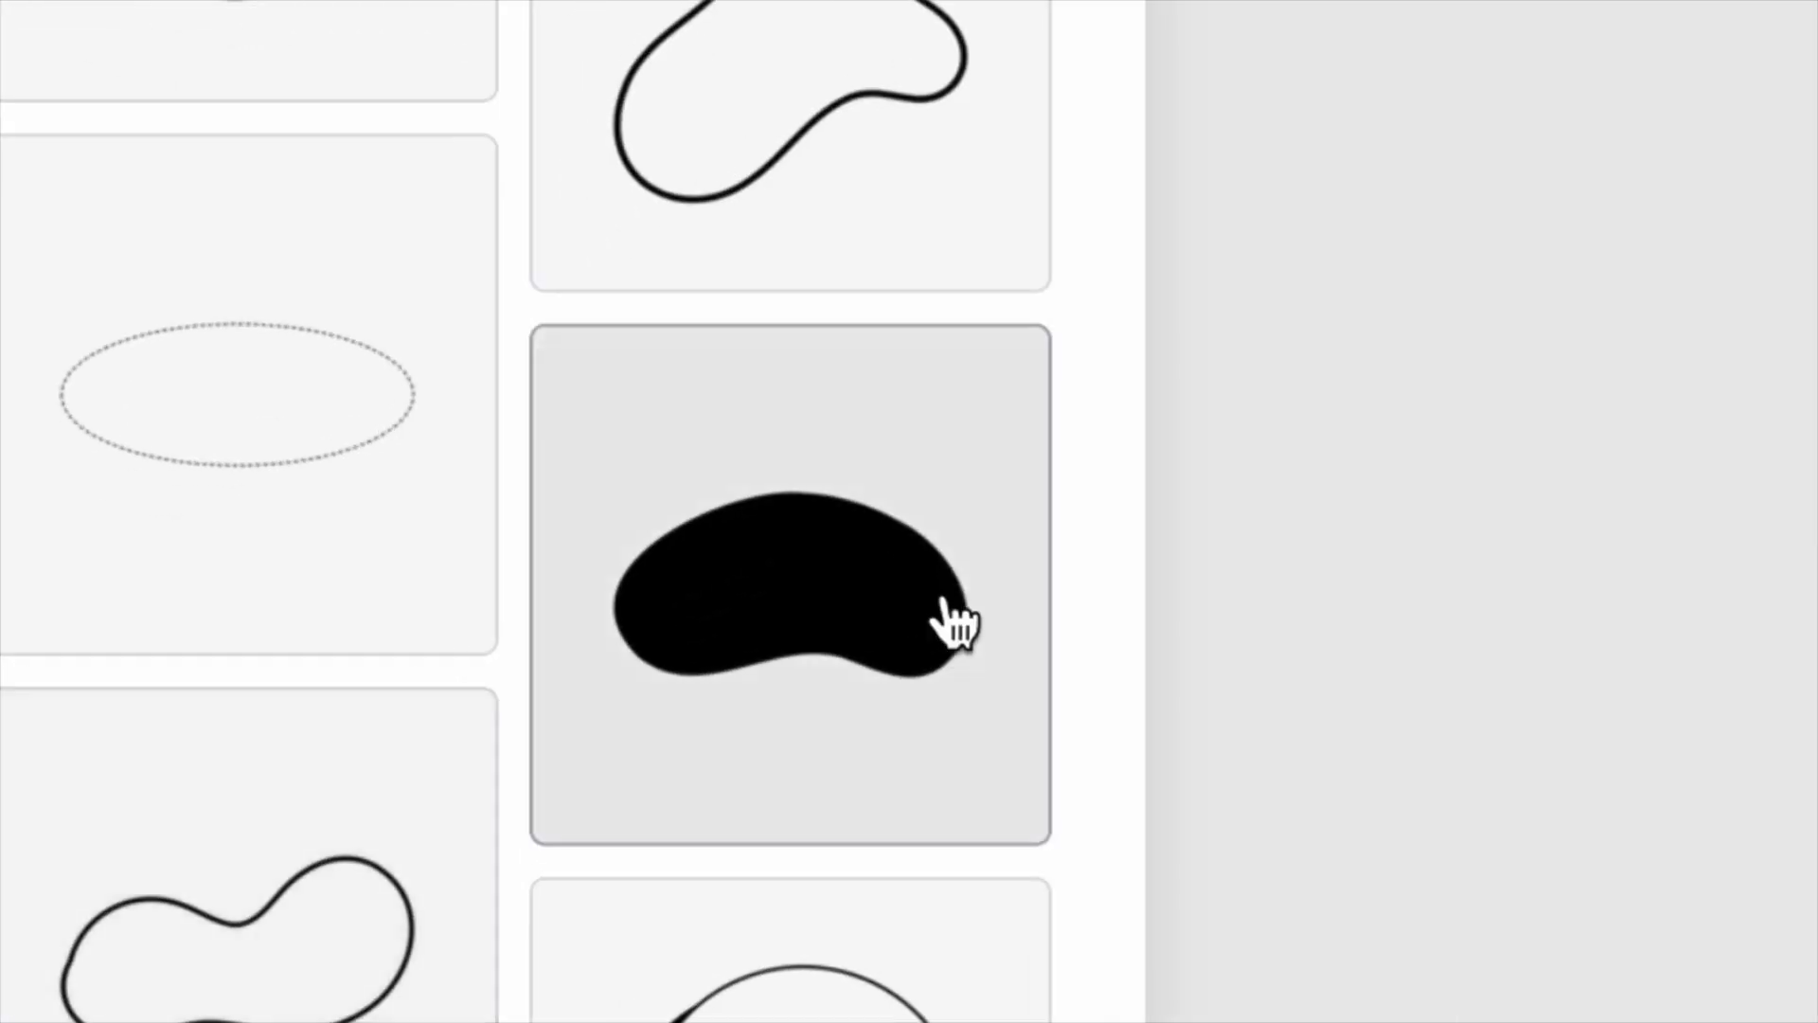
{"action": "left_click", "coordinate": [944, 613]}
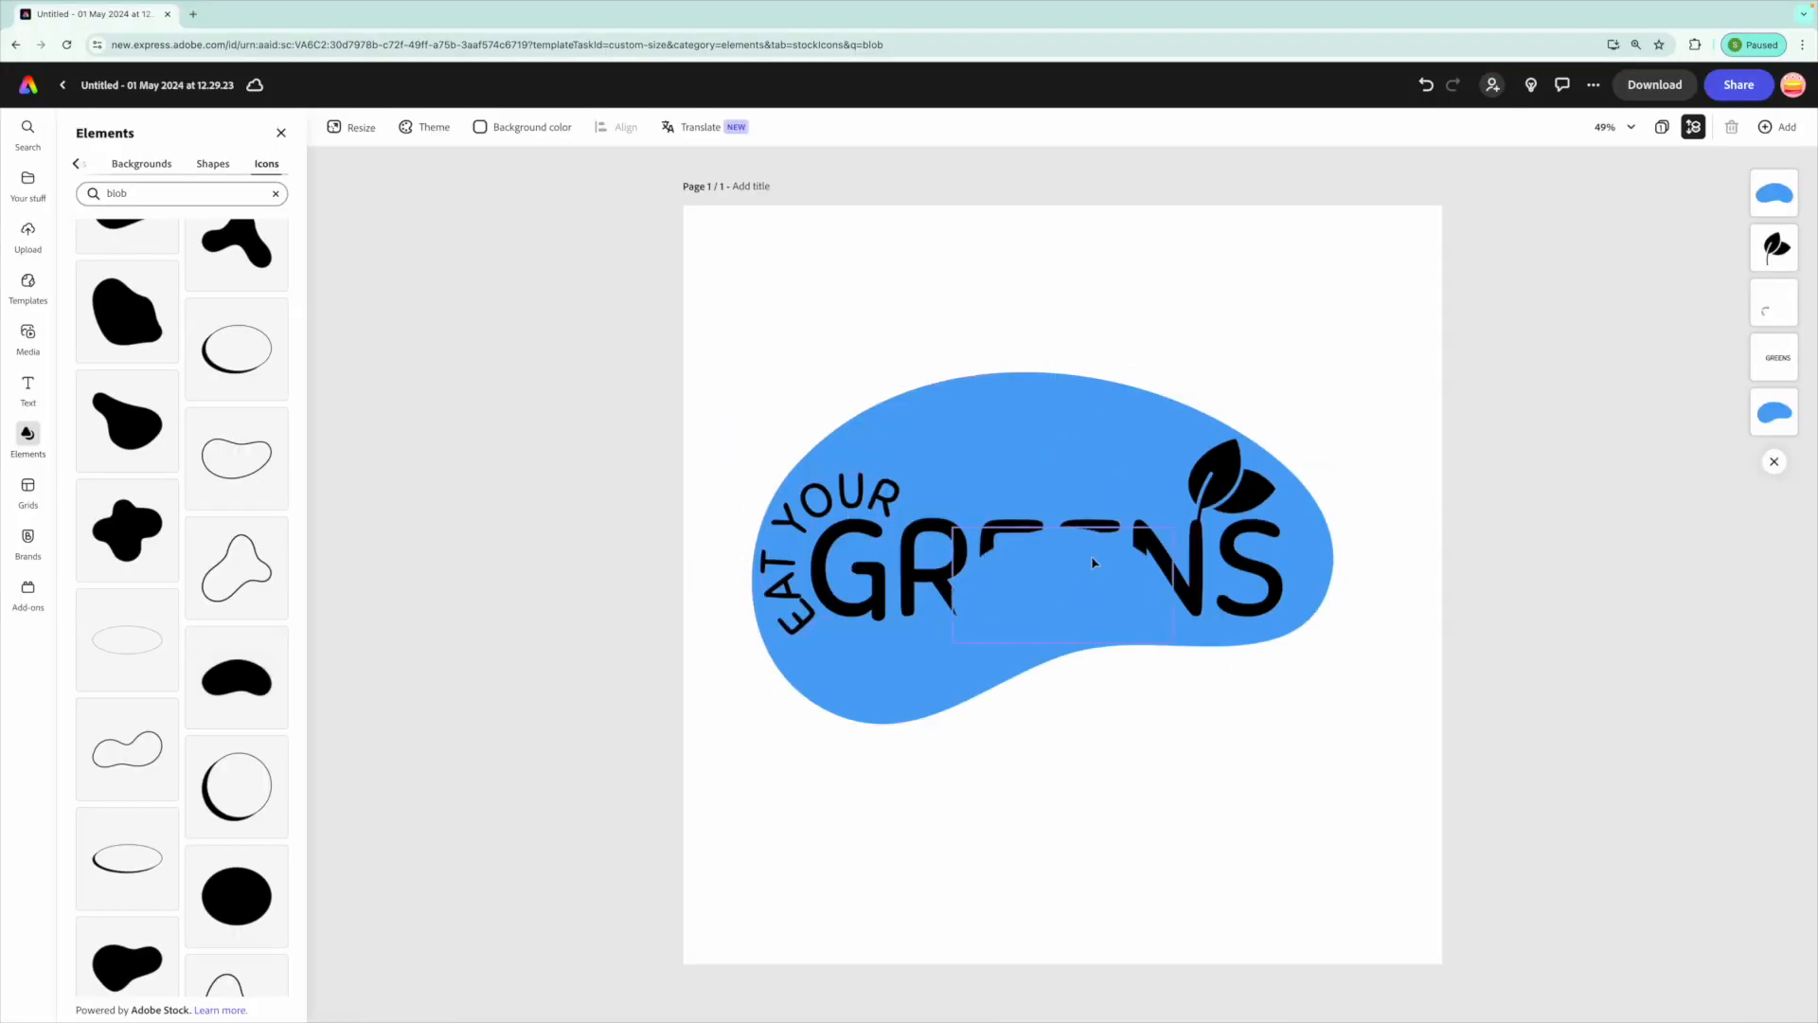
{"action": "left_click", "coordinate": [1092, 566]}
{"action": "left_click_drag", "start_coordinate": [1092, 568], "coordinate": [1013, 321]}
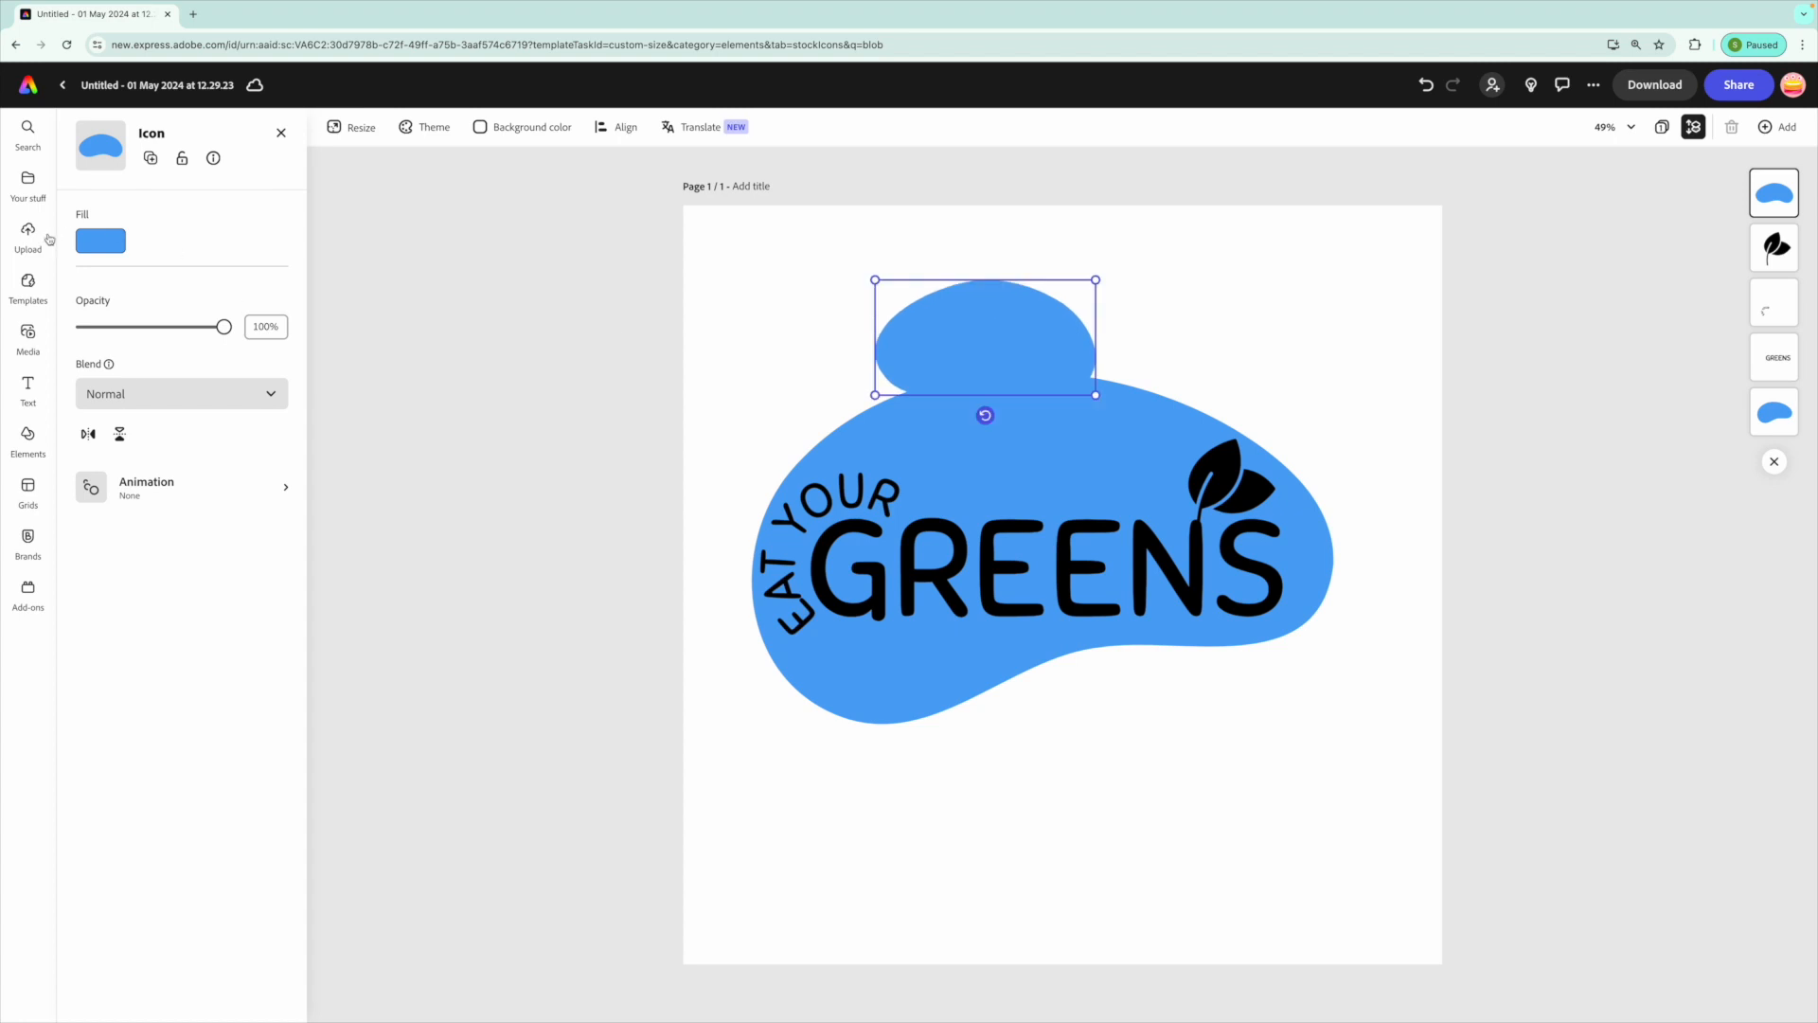
- Change the second blob's fill to medium teal blue
{"action": "left_click", "coordinate": [99, 242]}
{"action": "left_click", "coordinate": [178, 360]}
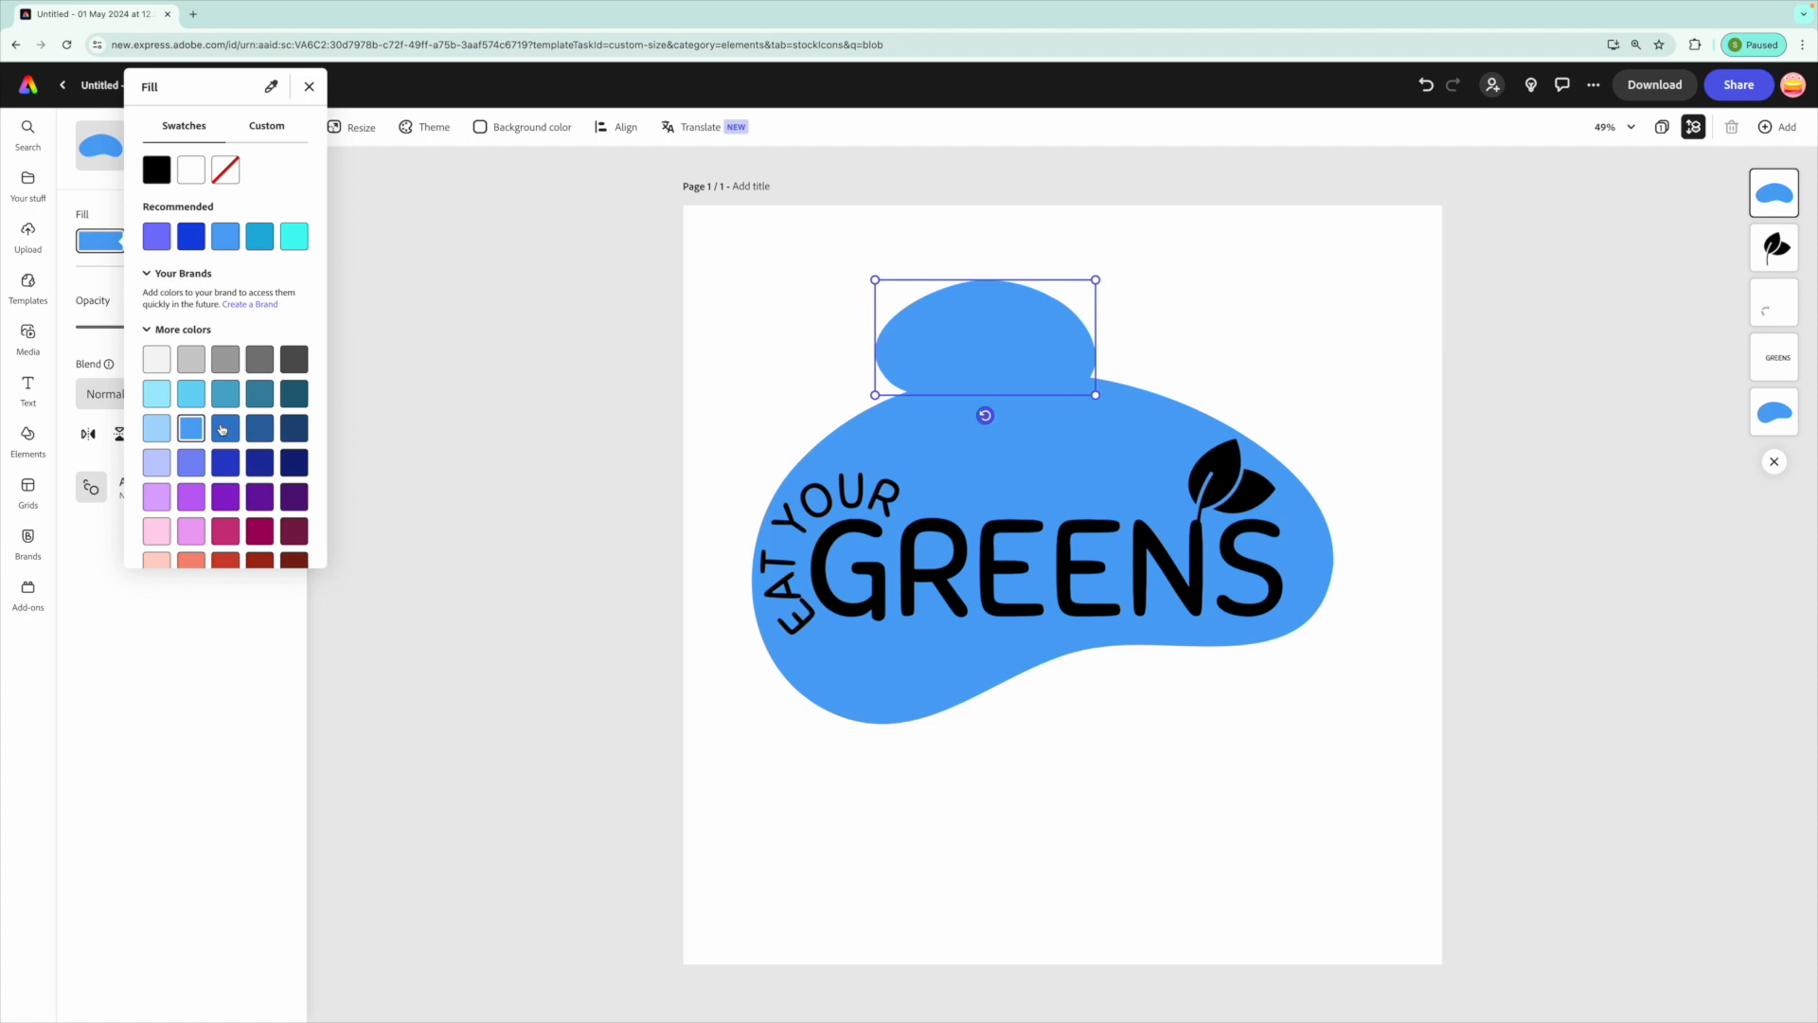
{"action": "left_click", "coordinate": [218, 396]}
- Enlarge and tilt the teal blob so it extends past the blue one, and send its layer to the very back
{"action": "left_click", "coordinate": [990, 322]}
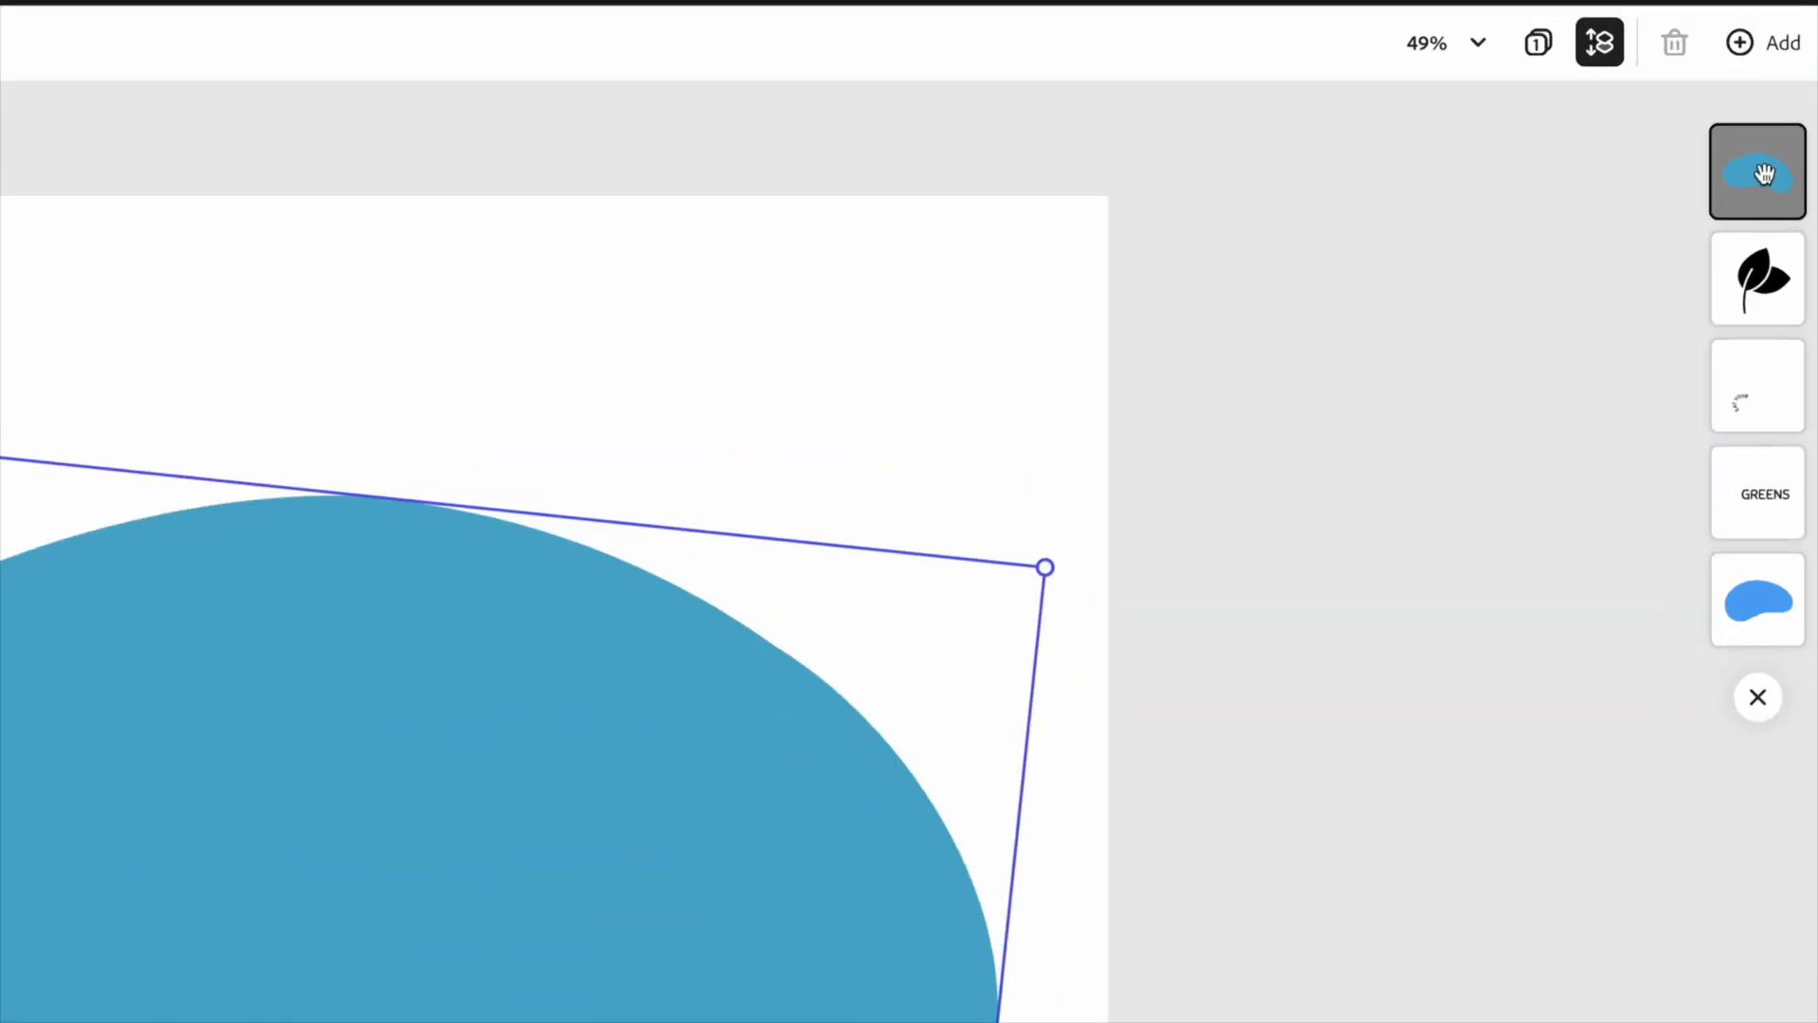
{"action": "left_click_drag", "start_coordinate": [1776, 194], "coordinate": [1769, 435]}
{"action": "left_click_drag", "start_coordinate": [1749, 633], "coordinate": [1754, 606]}
{"action": "left_click", "coordinate": [987, 835]}
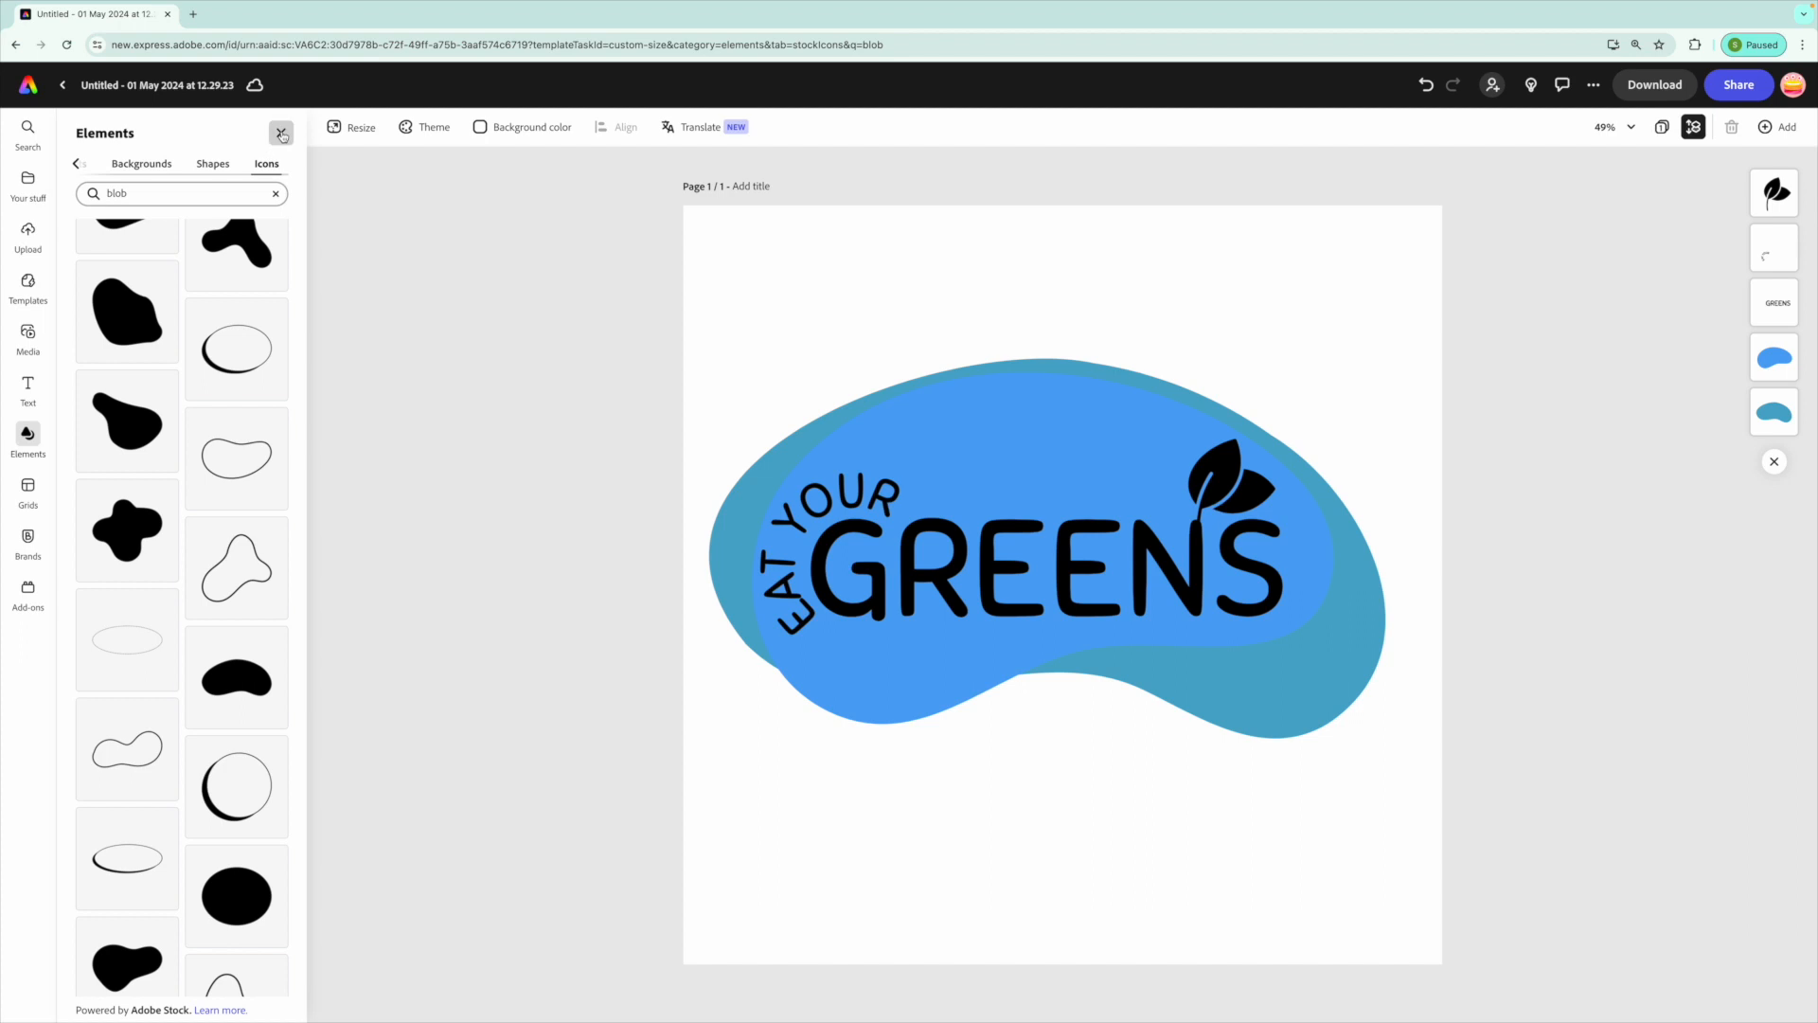
{"action": "left_click", "coordinate": [281, 133]}
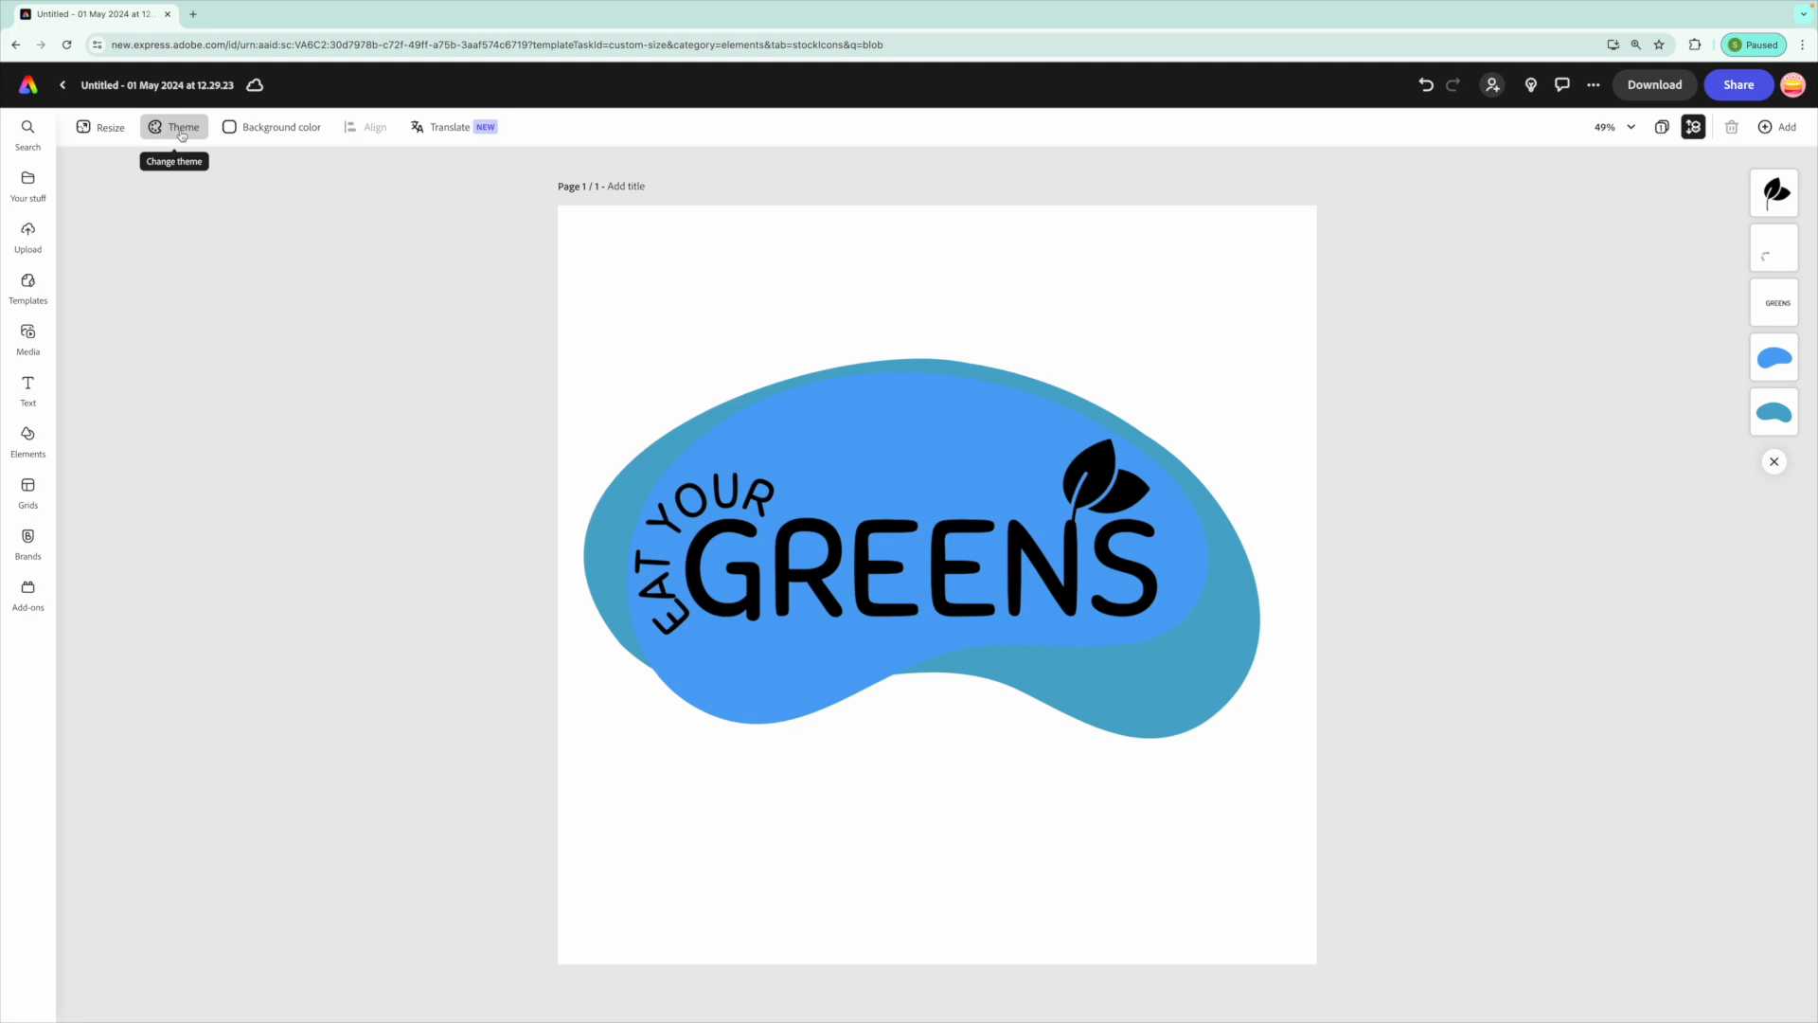
- Search the color themes for "green" and apply the palette of three greens and two near-black tones
{"action": "left_click", "coordinate": [327, 174]}
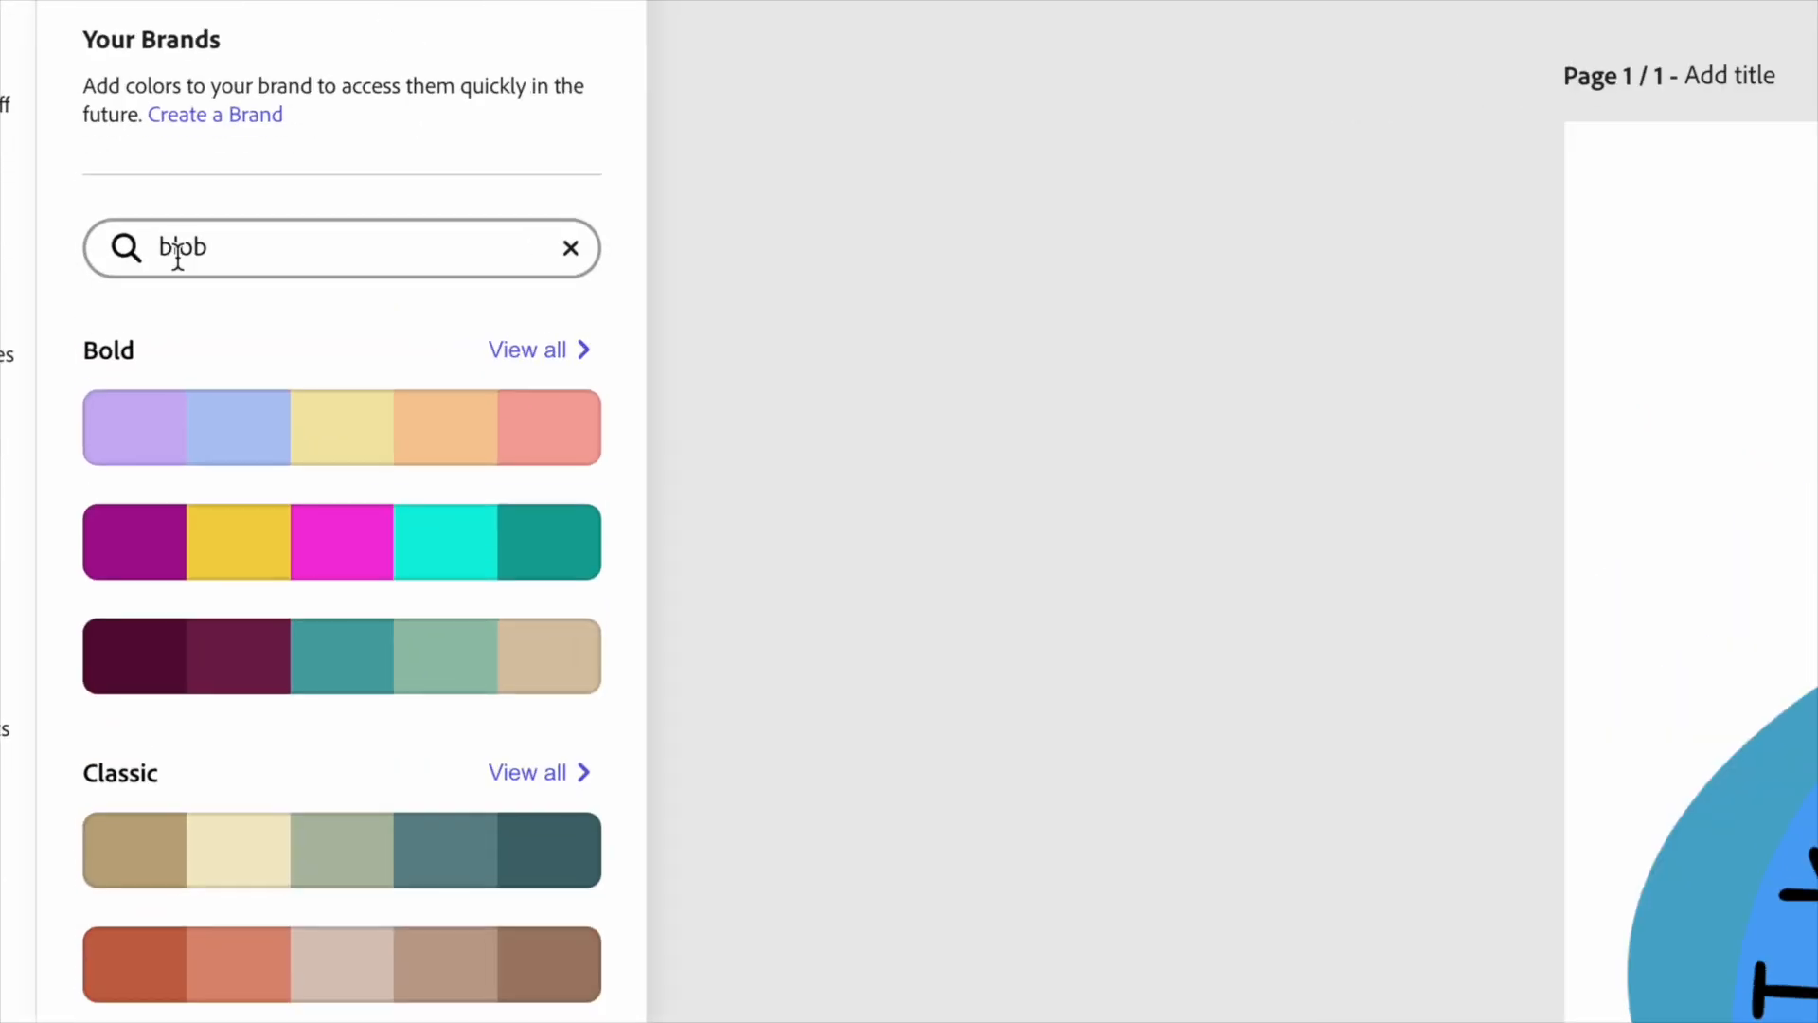
{"action": "double_click", "coordinate": [115, 257]}
{"action": "type", "text": "gr"}
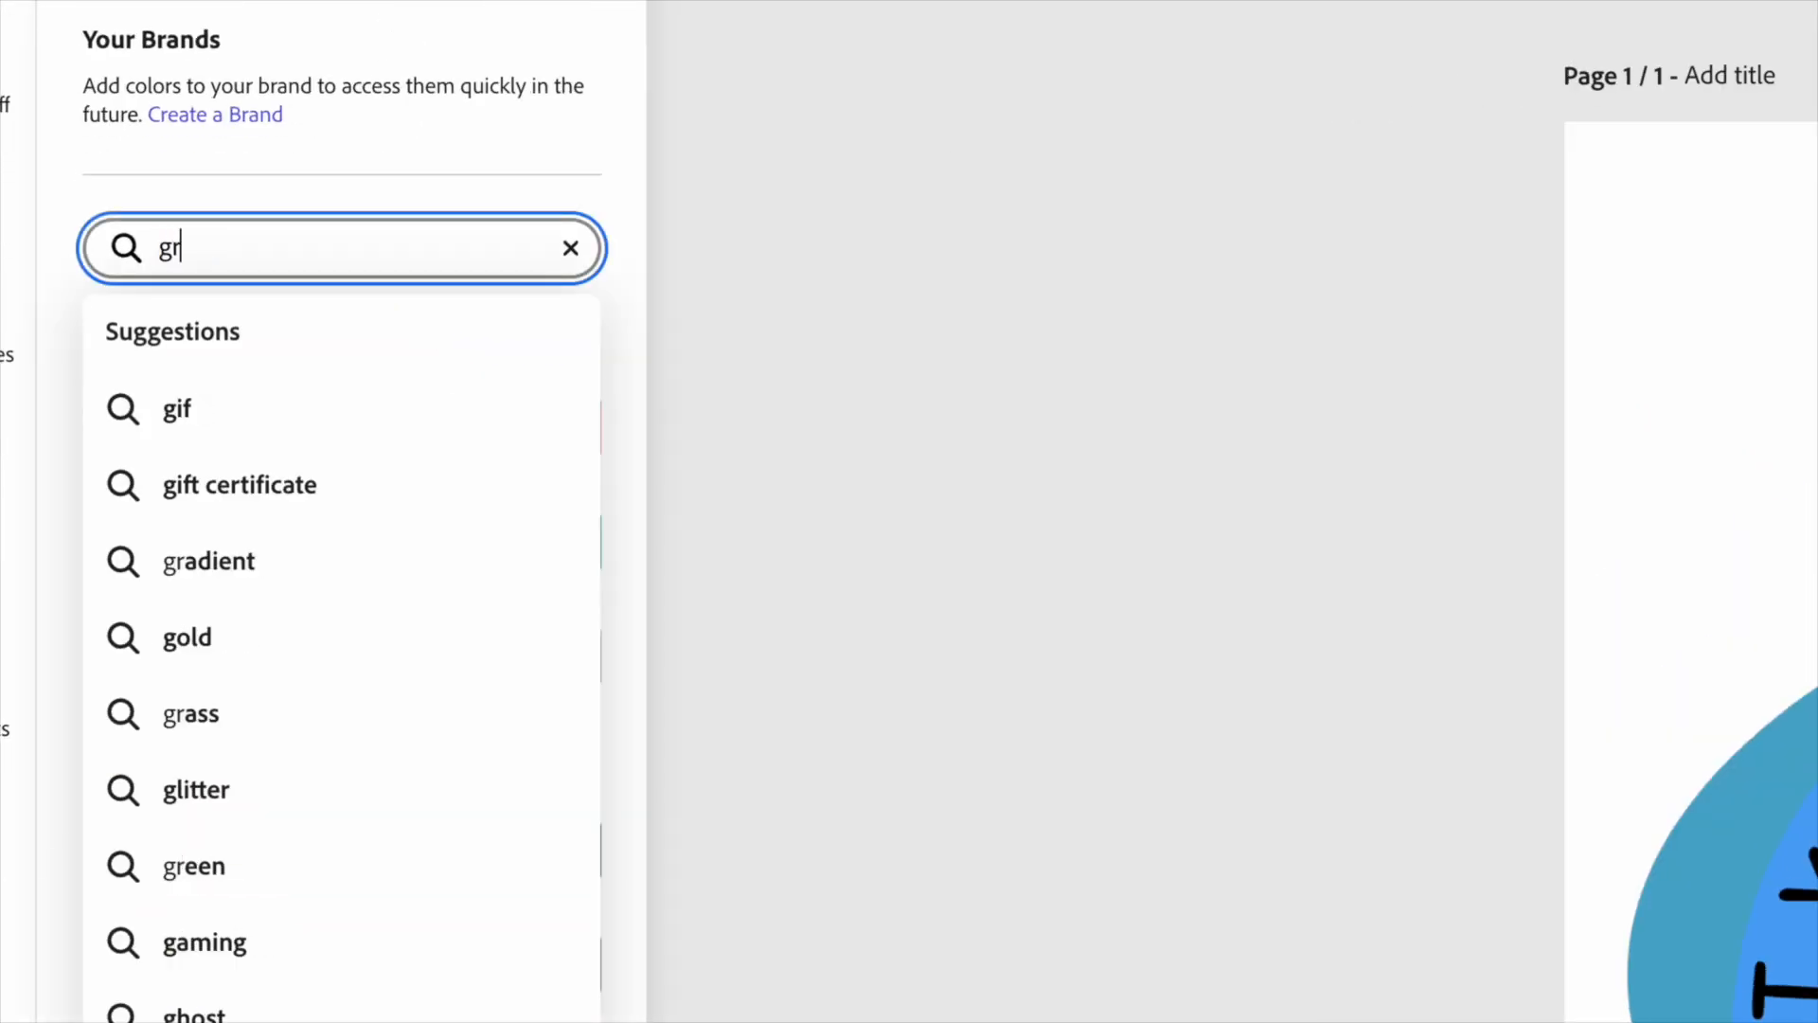
{"action": "type", "text": "een"}
{"action": "key", "text": "Return"}
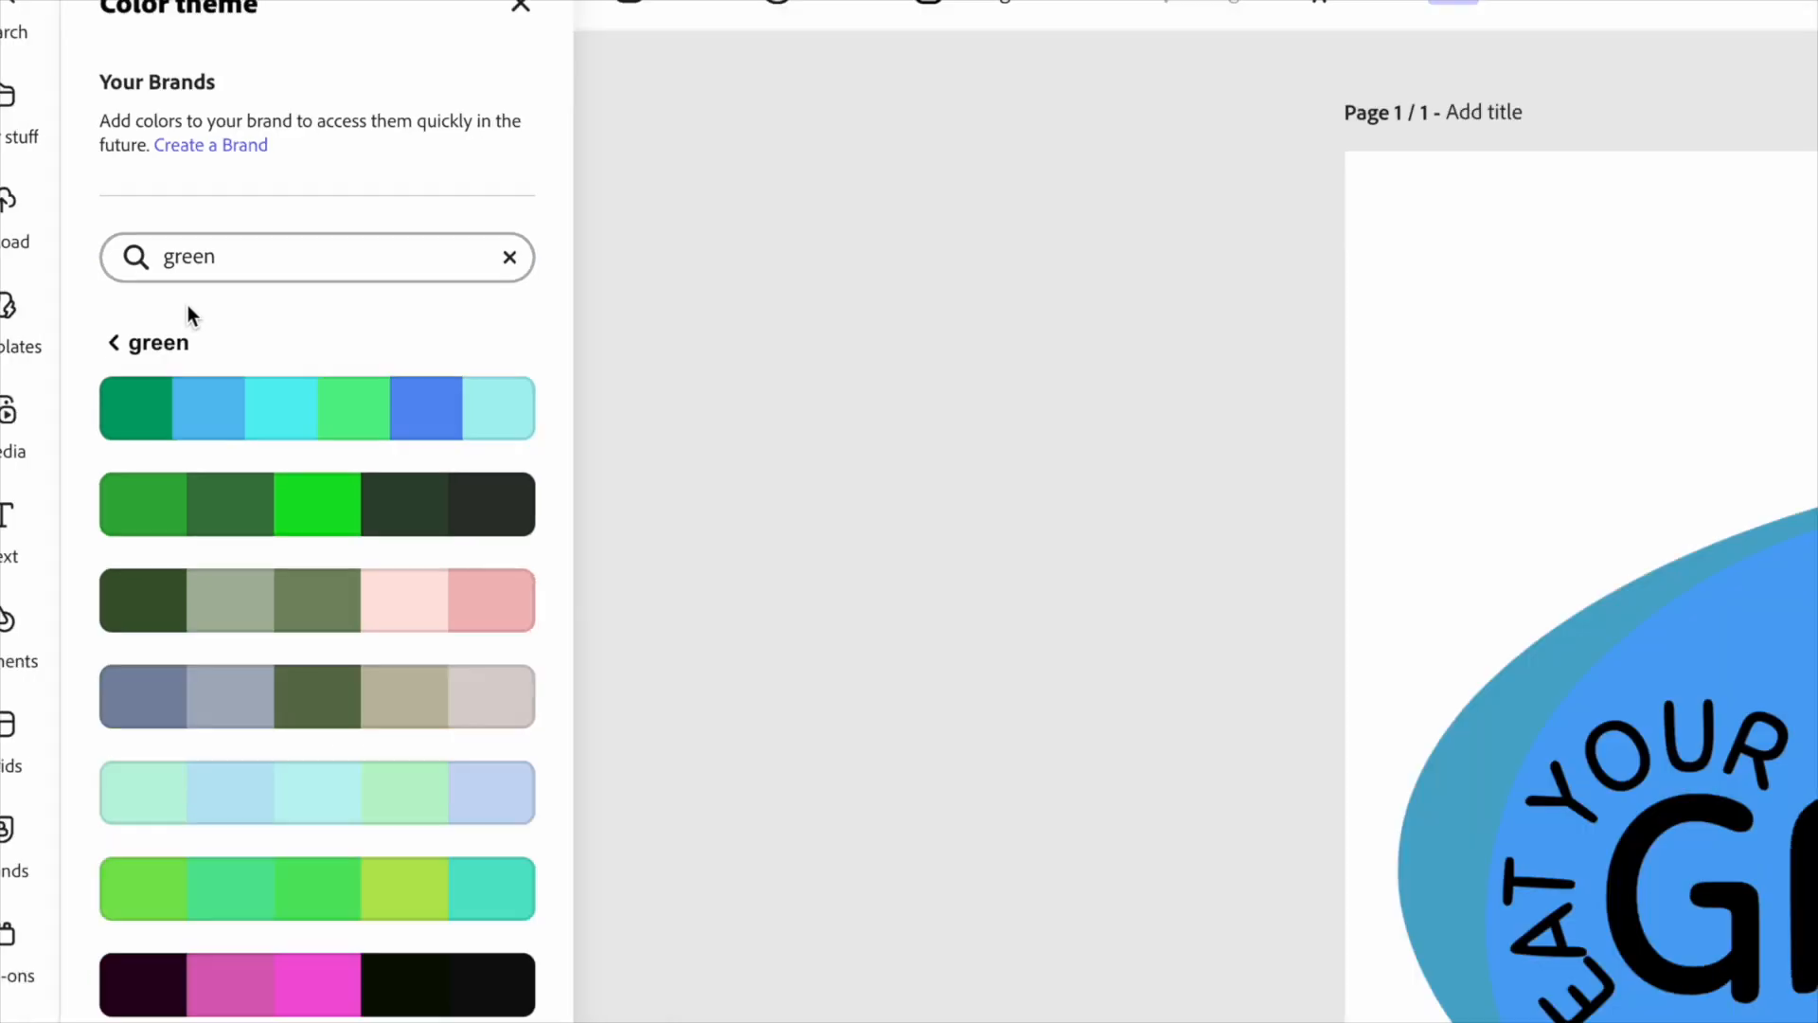
{"action": "scroll", "coordinate": [251, 679], "scroll_direction": "down", "scroll_amount": 5}
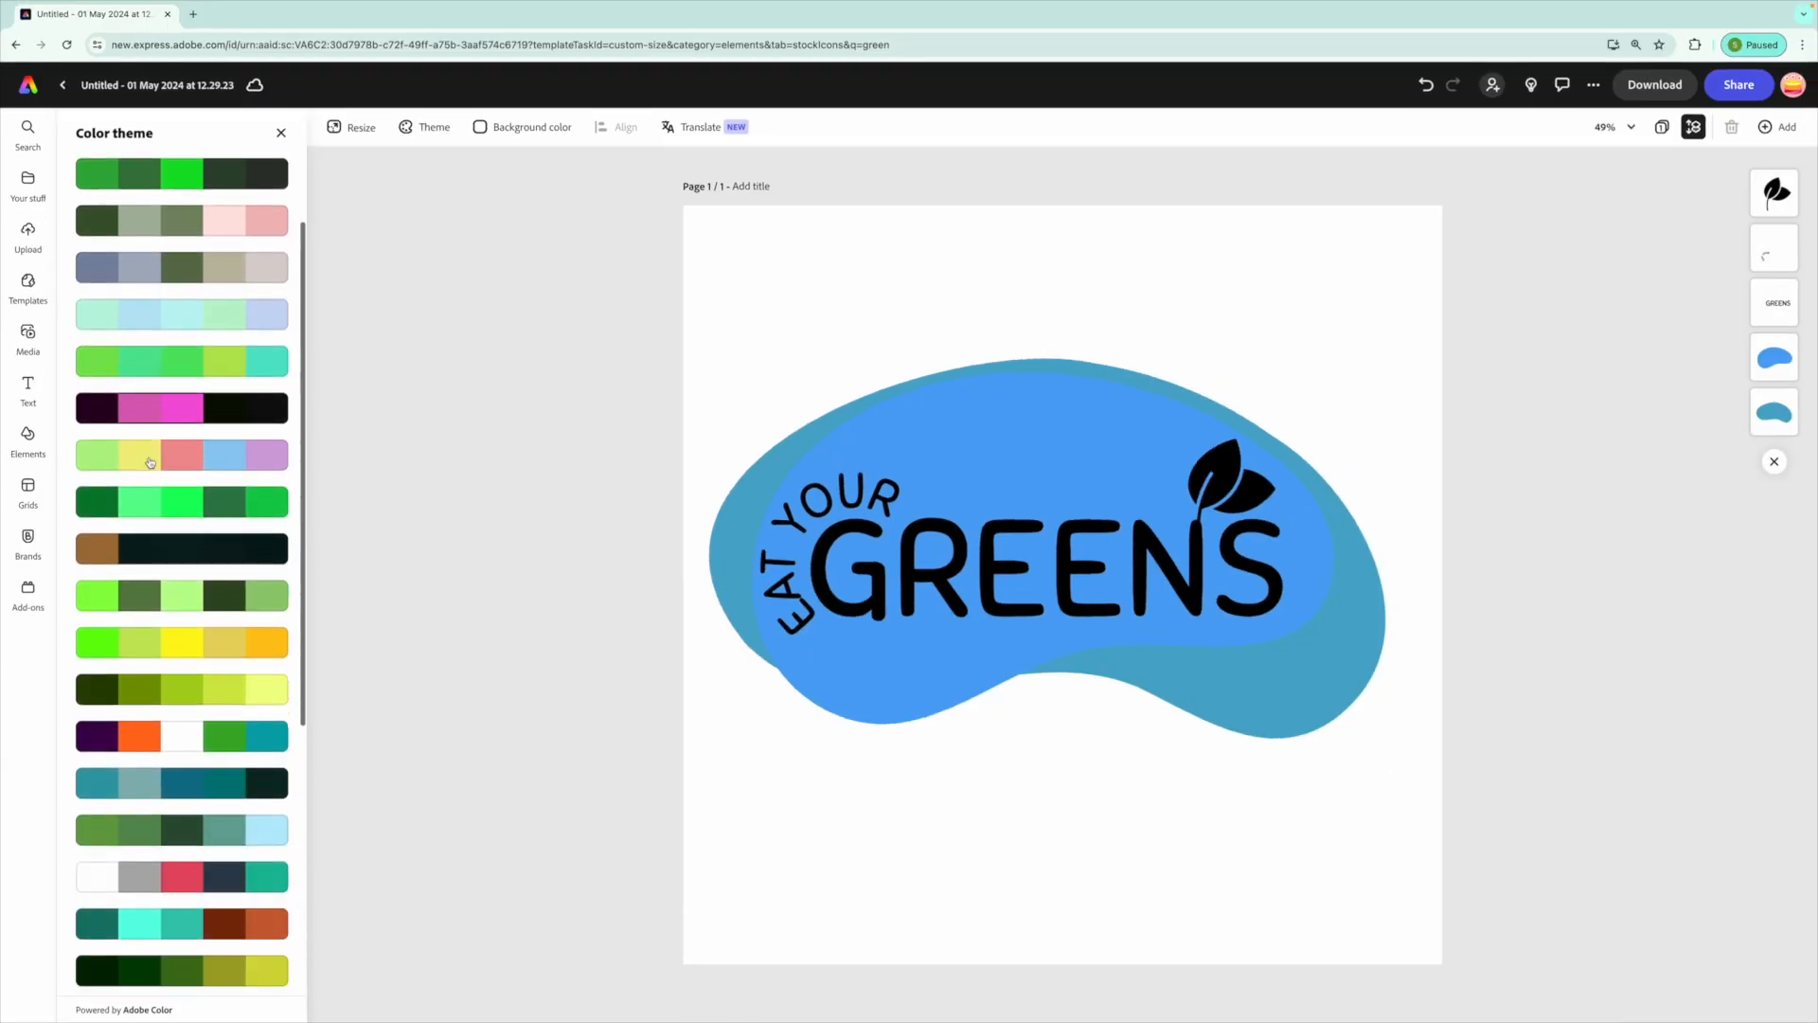
{"action": "scroll", "coordinate": [149, 464], "scroll_direction": "down", "scroll_amount": 10}
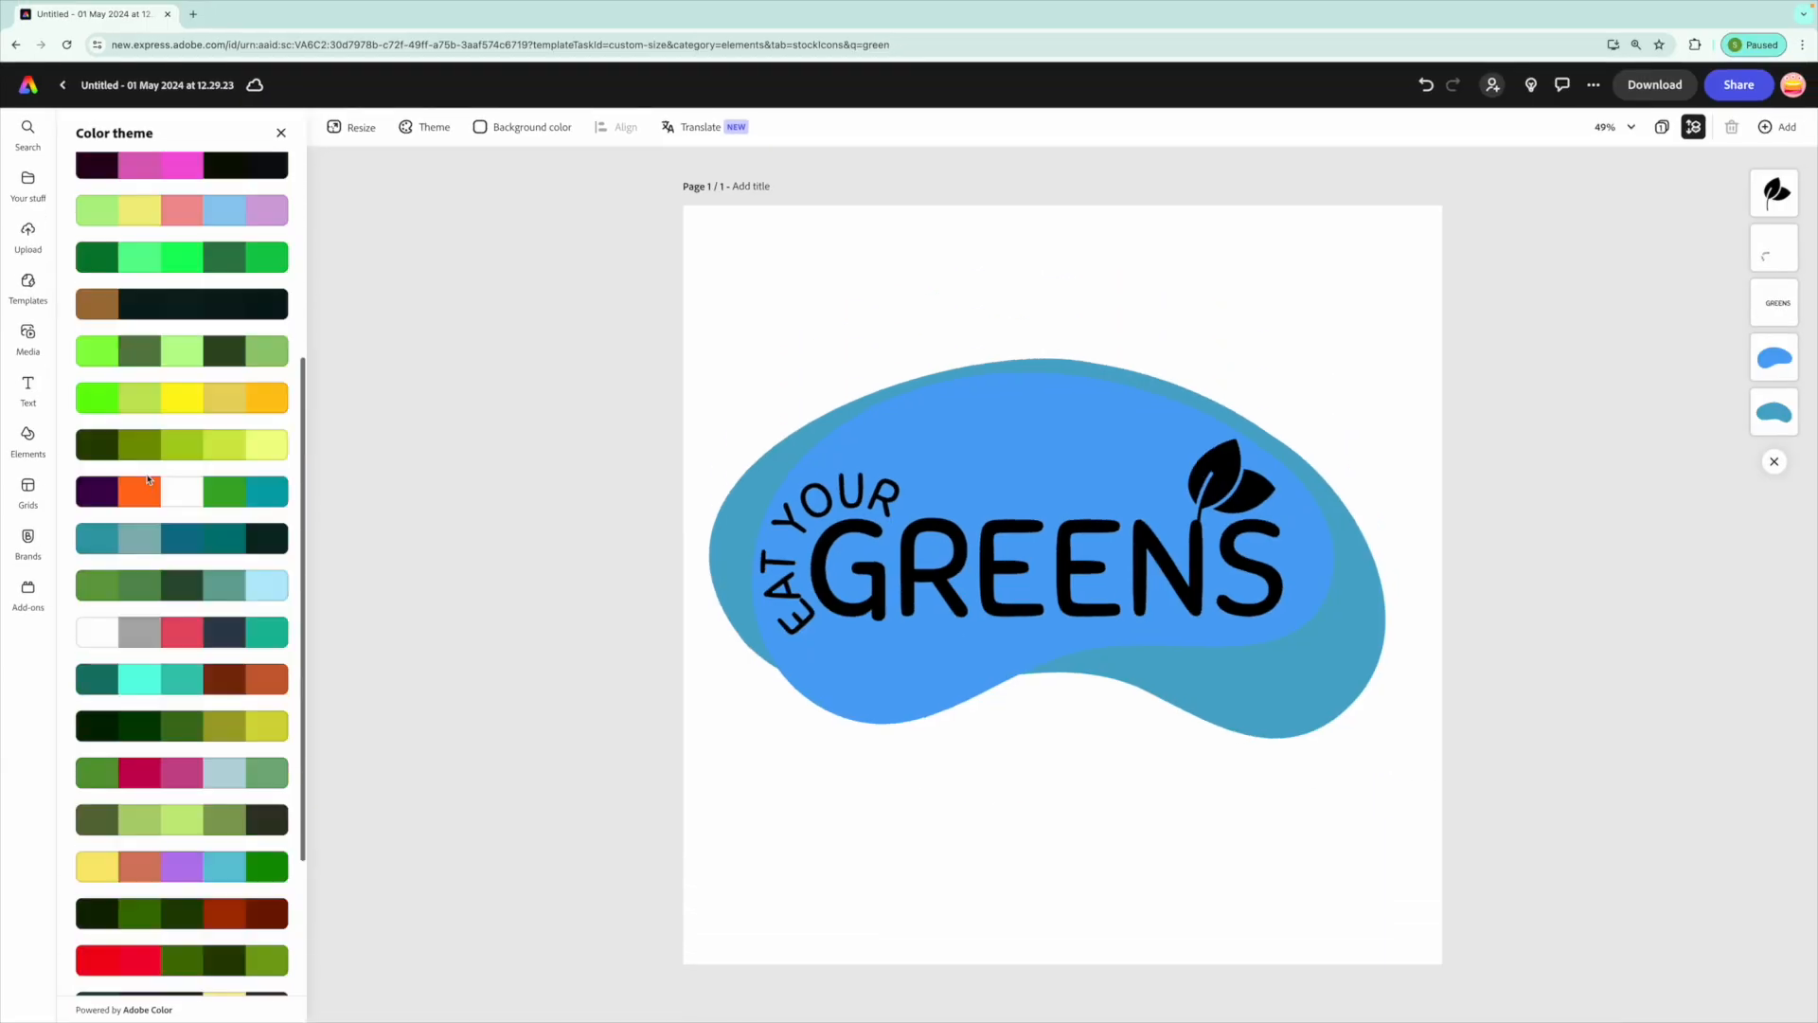
{"action": "scroll", "coordinate": [147, 480], "scroll_direction": "up", "scroll_amount": 10}
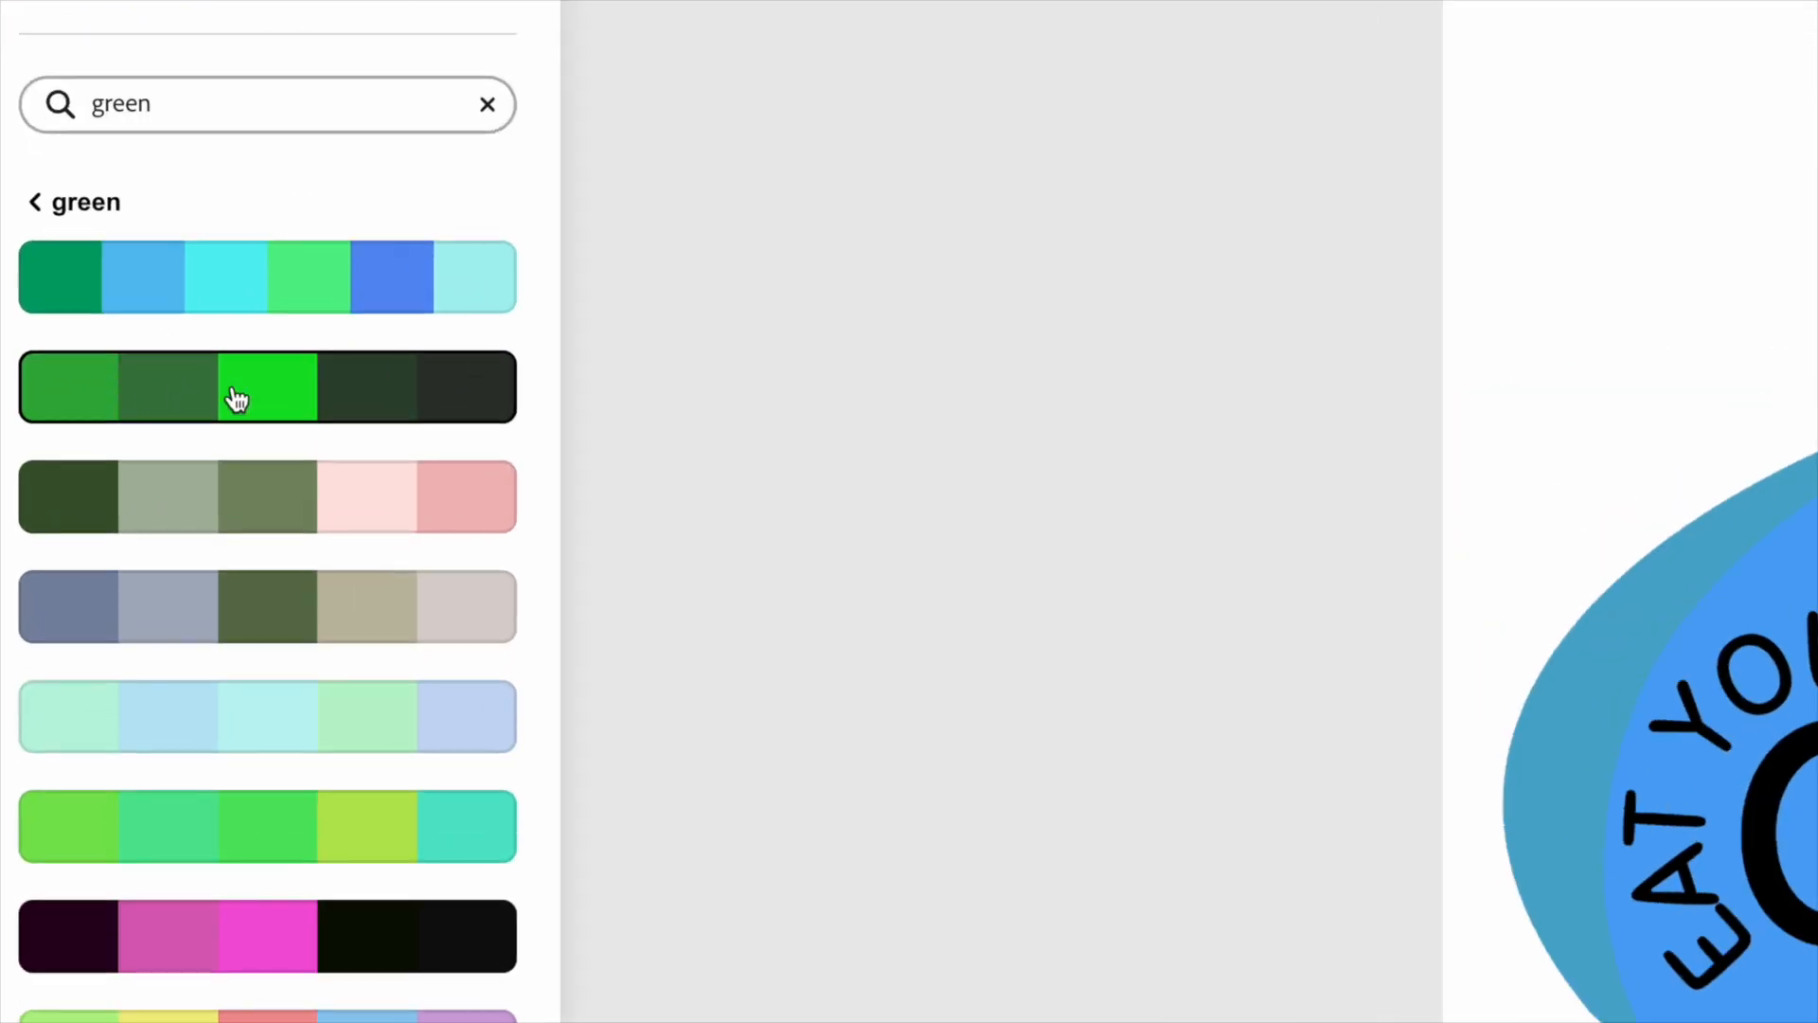
{"action": "left_click", "coordinate": [237, 398]}
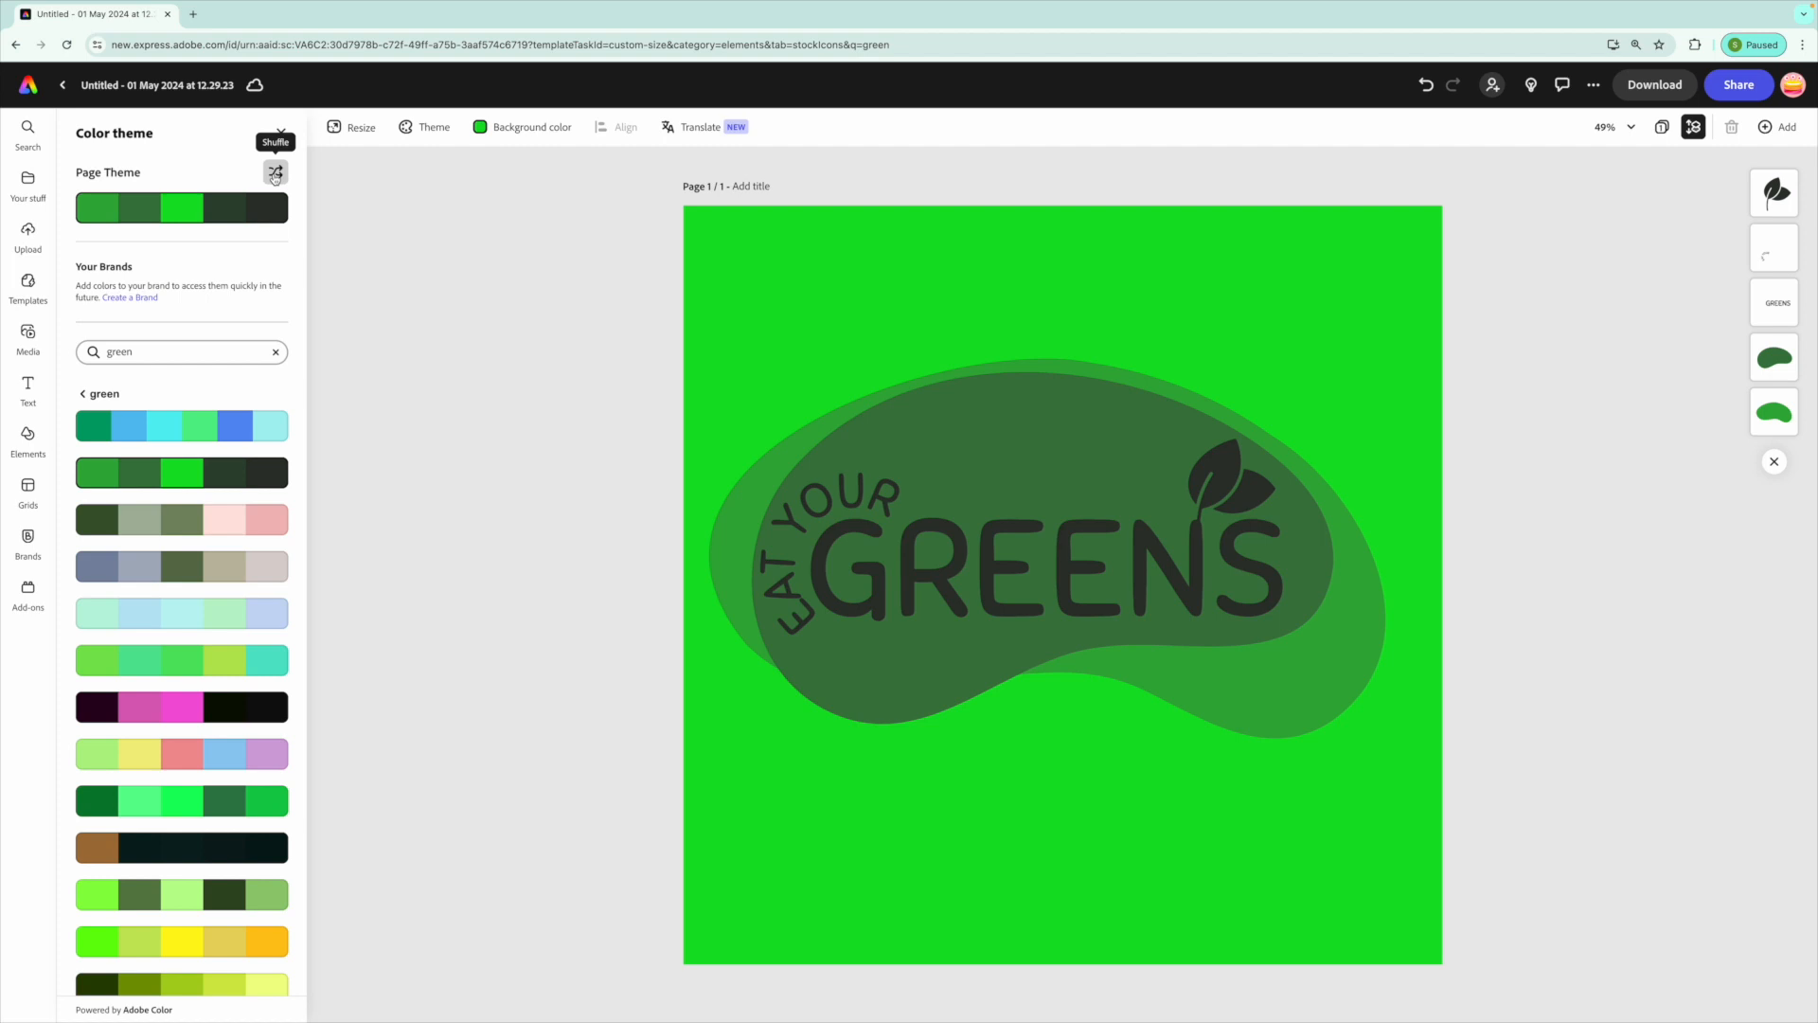
- Shuffle the page theme colors until the lettering and leaf are bright green on dark green with a near-black background
{"action": "left_click", "coordinate": [275, 172]}
{"action": "left_click", "coordinate": [274, 172]}
{"action": "left_click", "coordinate": [275, 173]}
{"action": "left_click", "coordinate": [274, 172]}
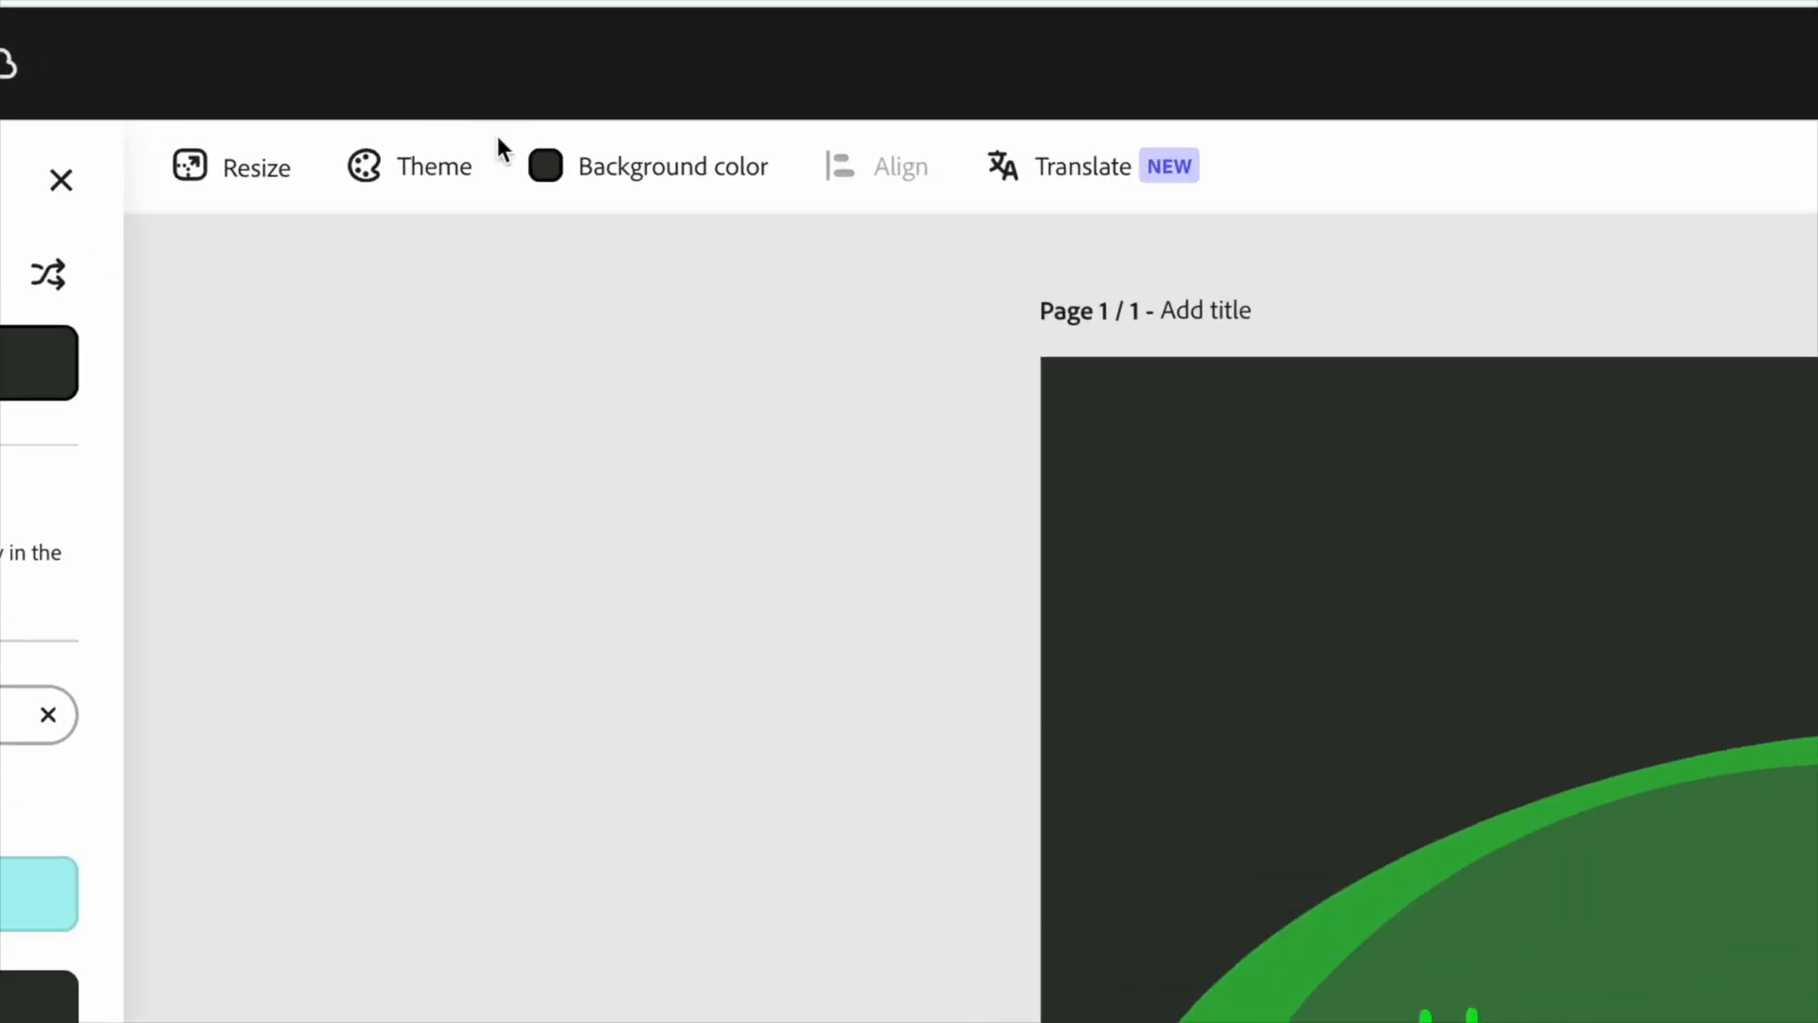
- Remove the page's background color so the background is transparent
{"action": "left_click", "coordinate": [696, 180]}
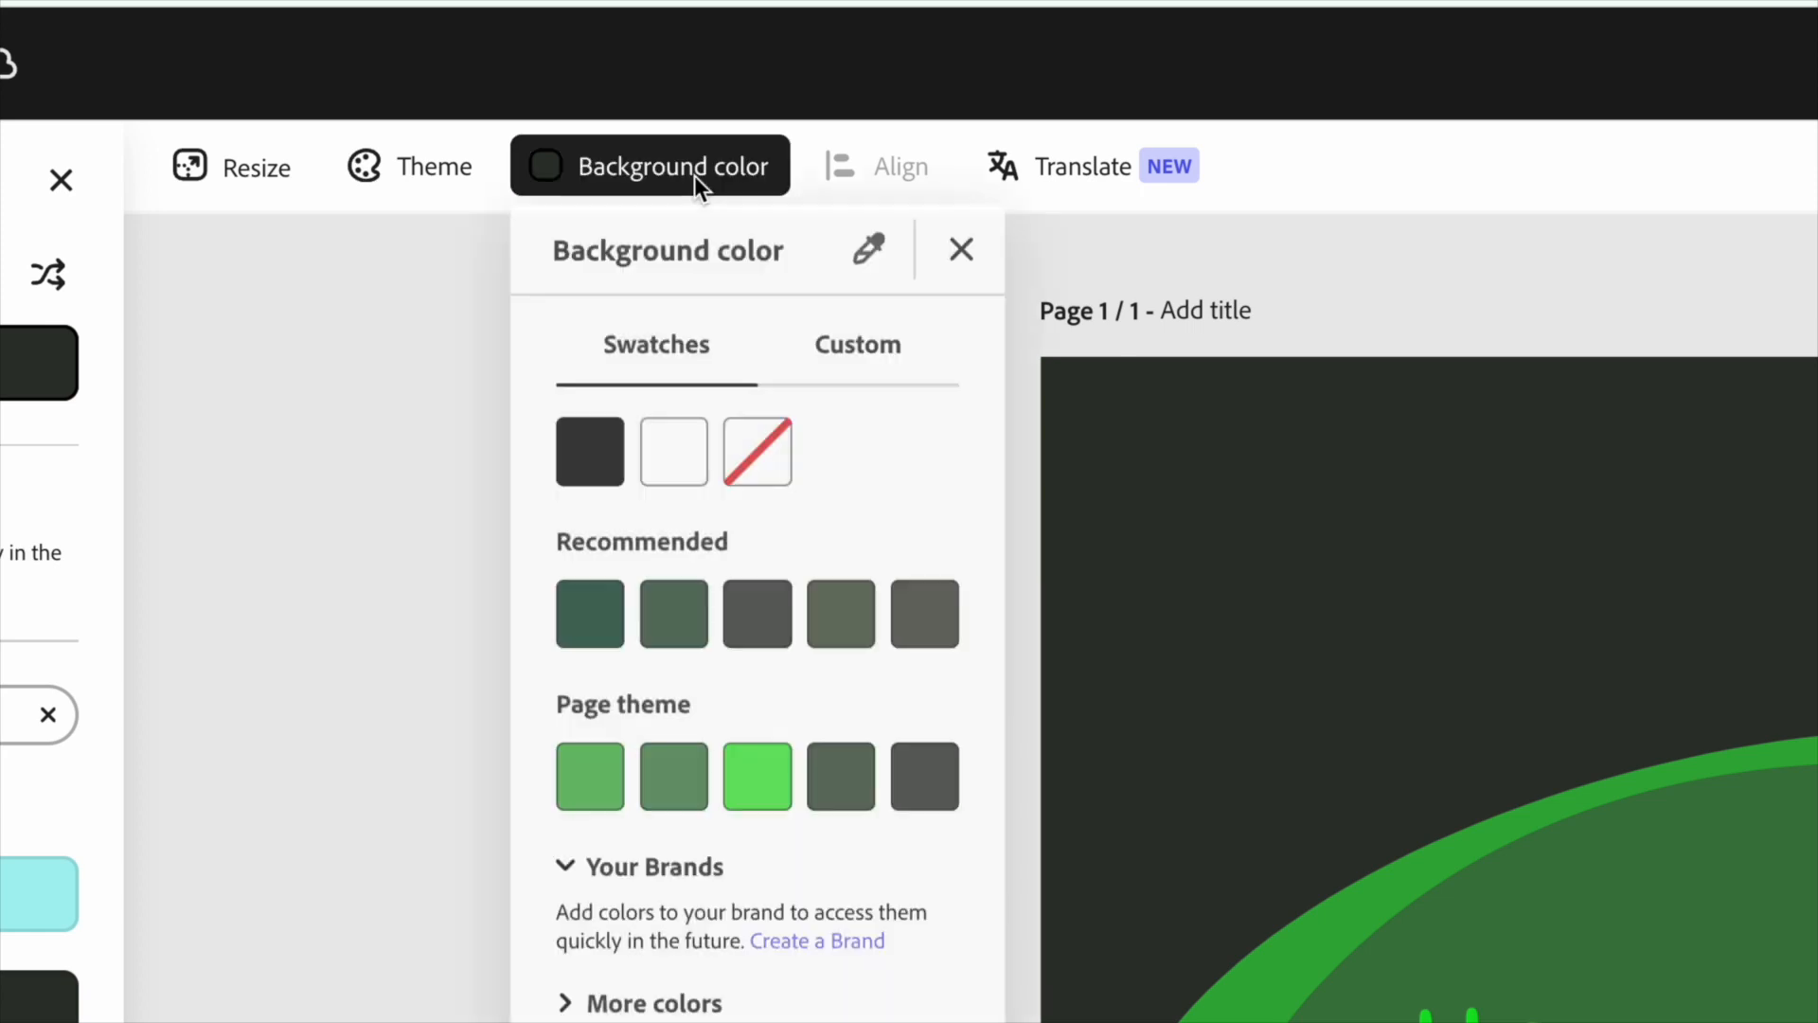
{"action": "left_click", "coordinate": [768, 474]}
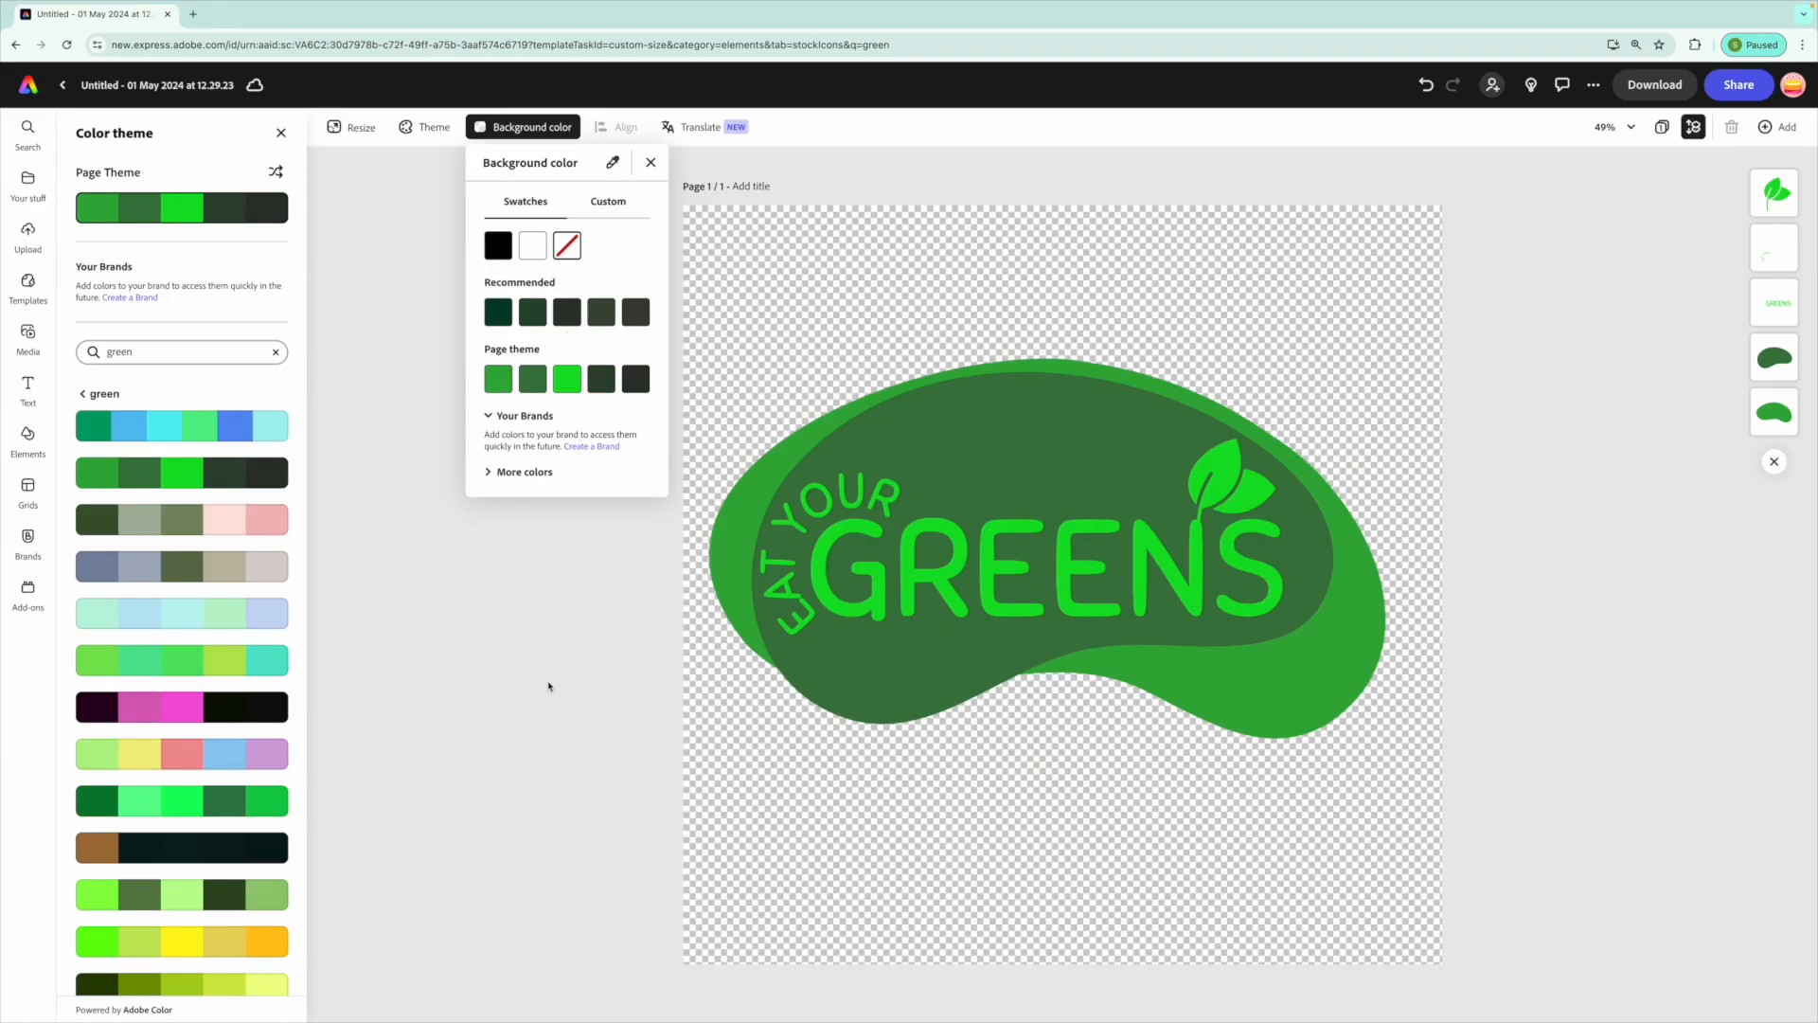
{"action": "left_click", "coordinate": [507, 660]}
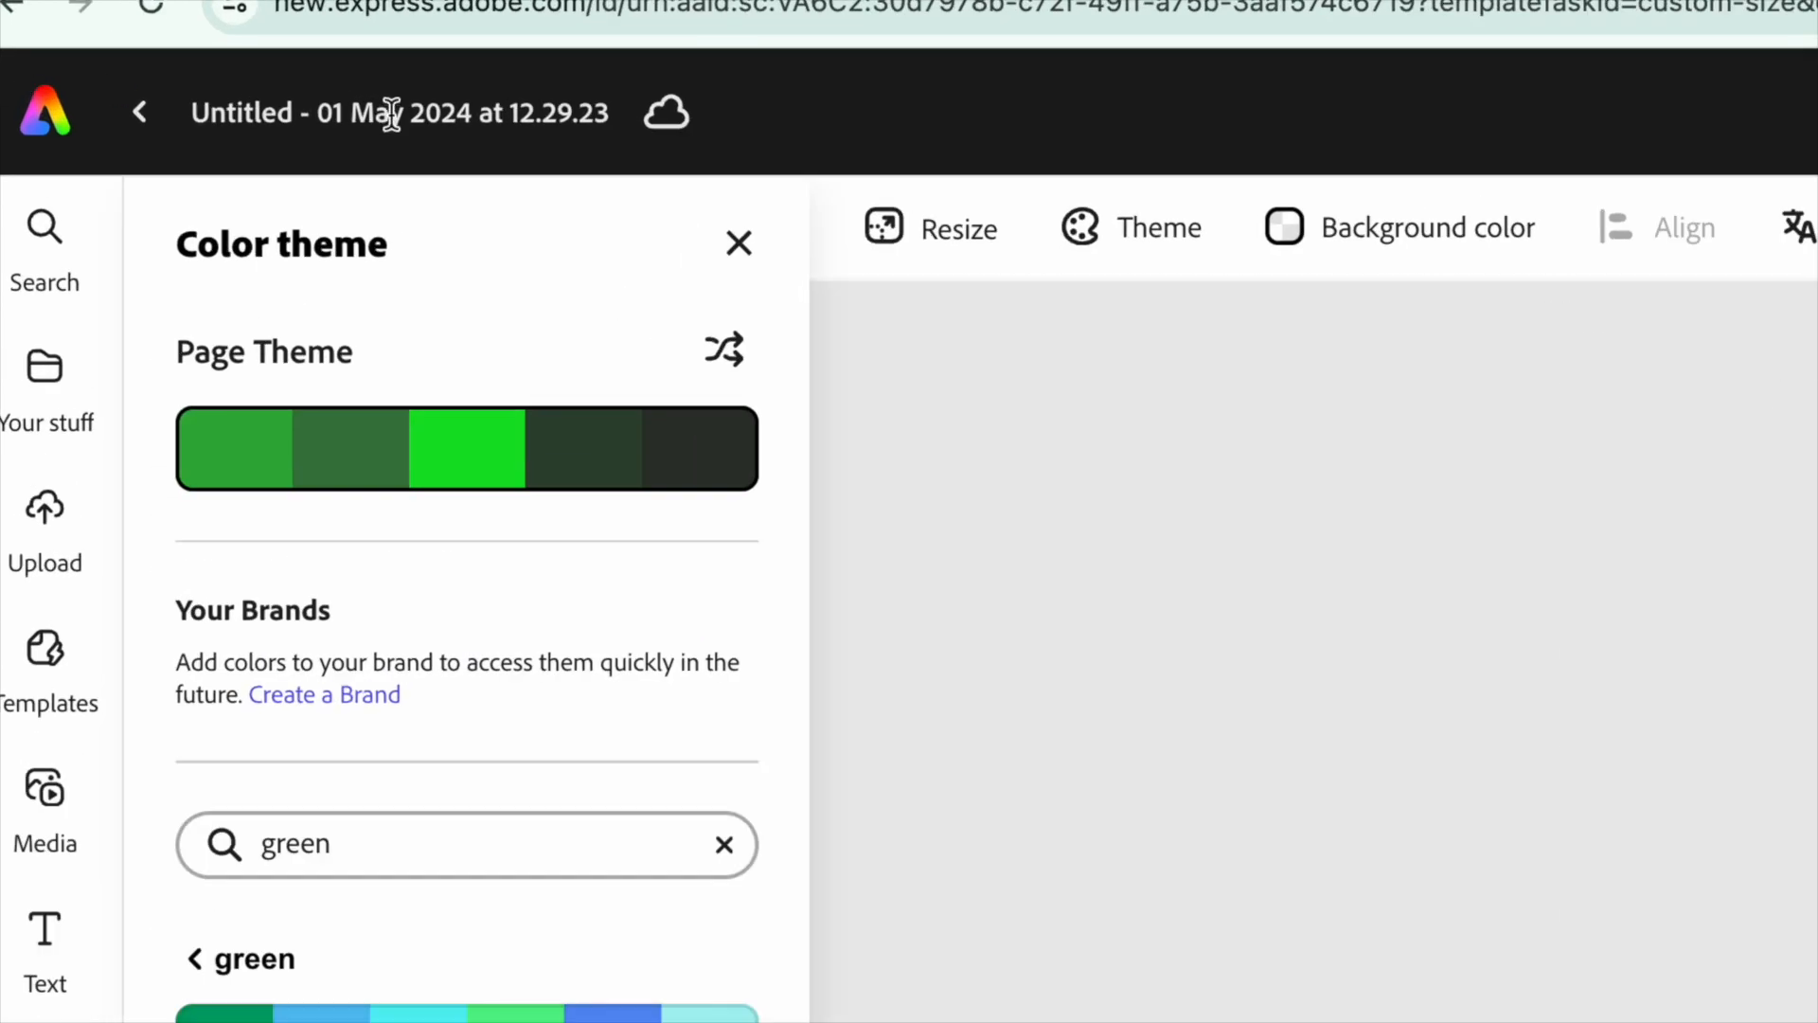
- Rename the file as "eat your greens logo" and download it as a Transparent PNG
{"action": "left_click", "coordinate": [391, 114]}
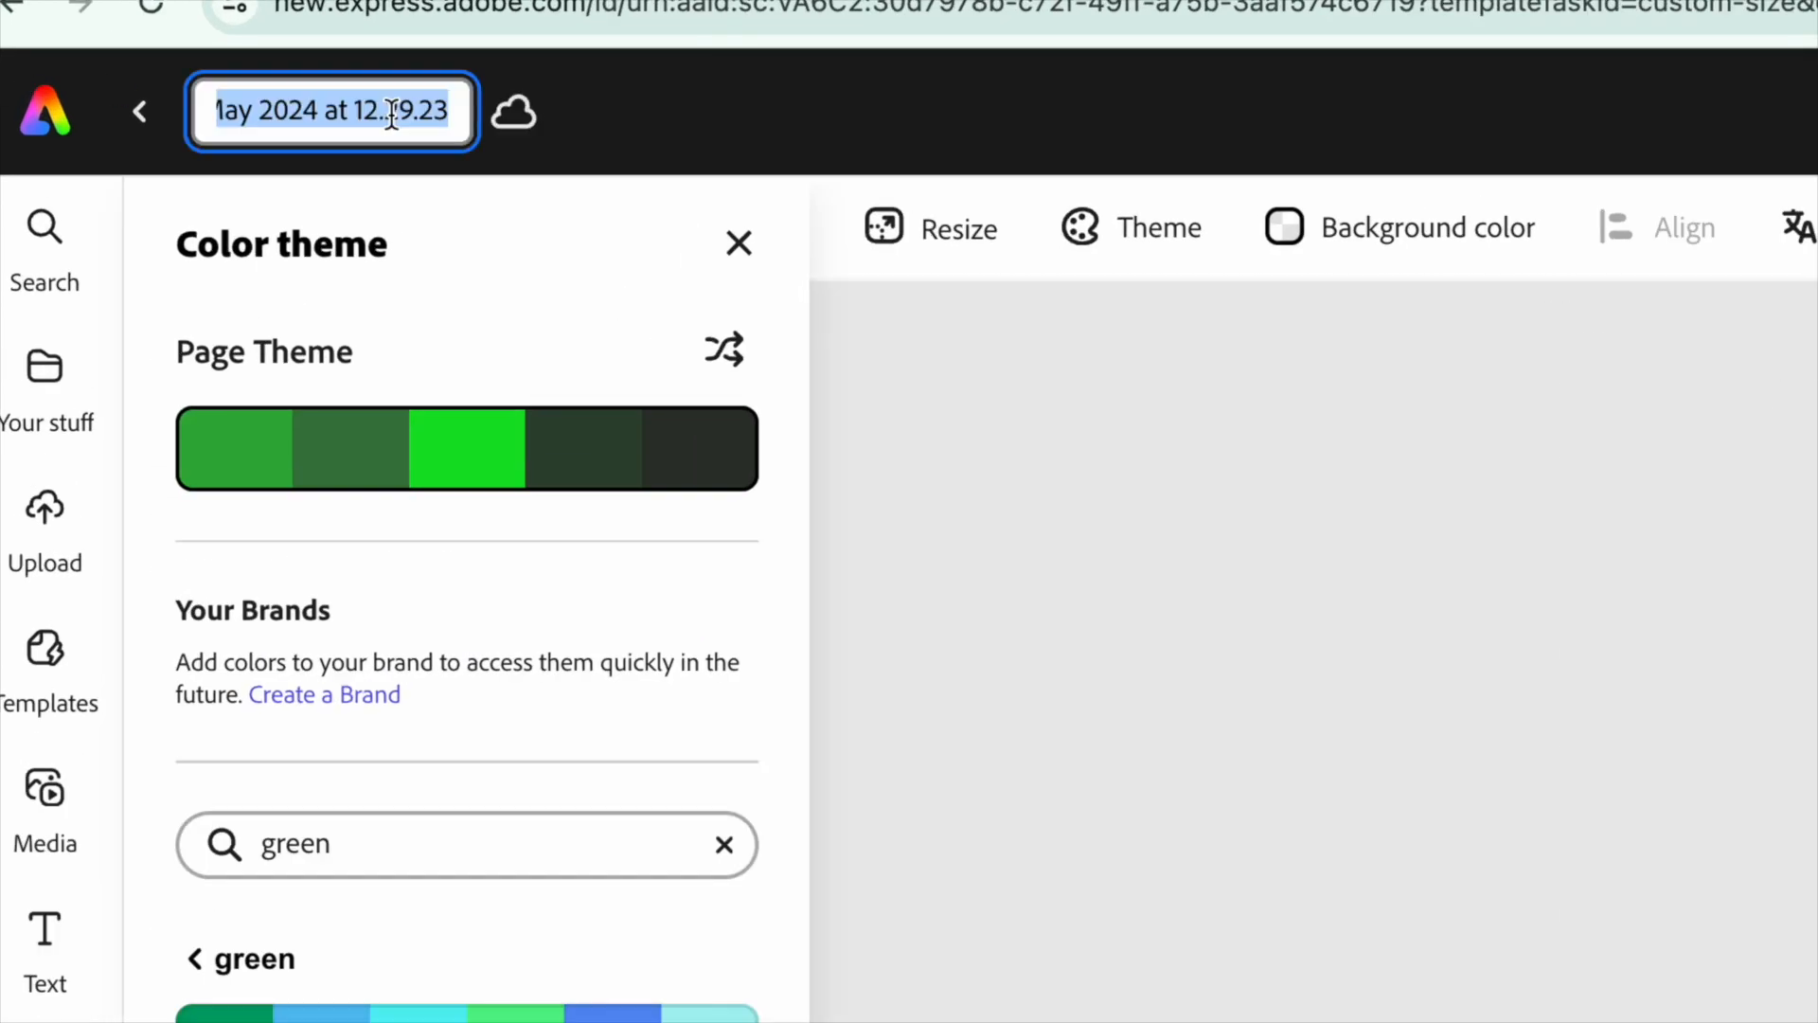
{"action": "type", "text": "eat your greens logo"}
{"action": "key", "text": "Return"}
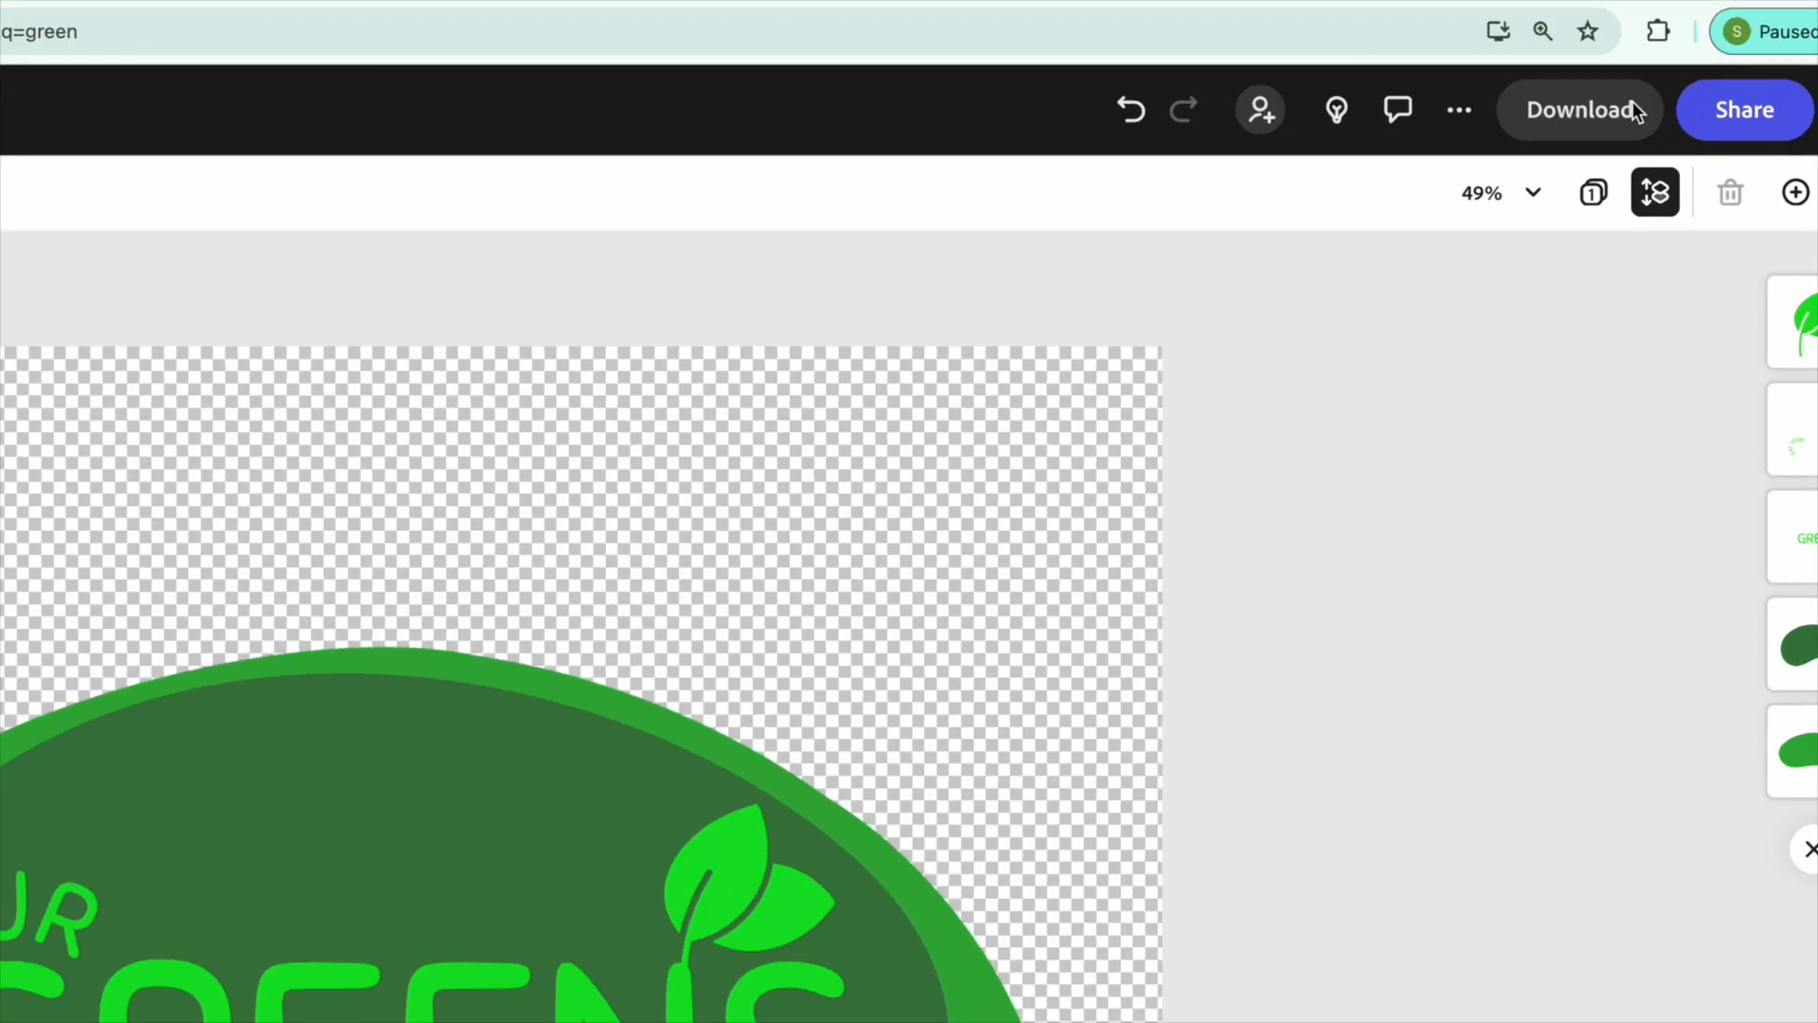
{"action": "left_click", "coordinate": [1632, 110]}
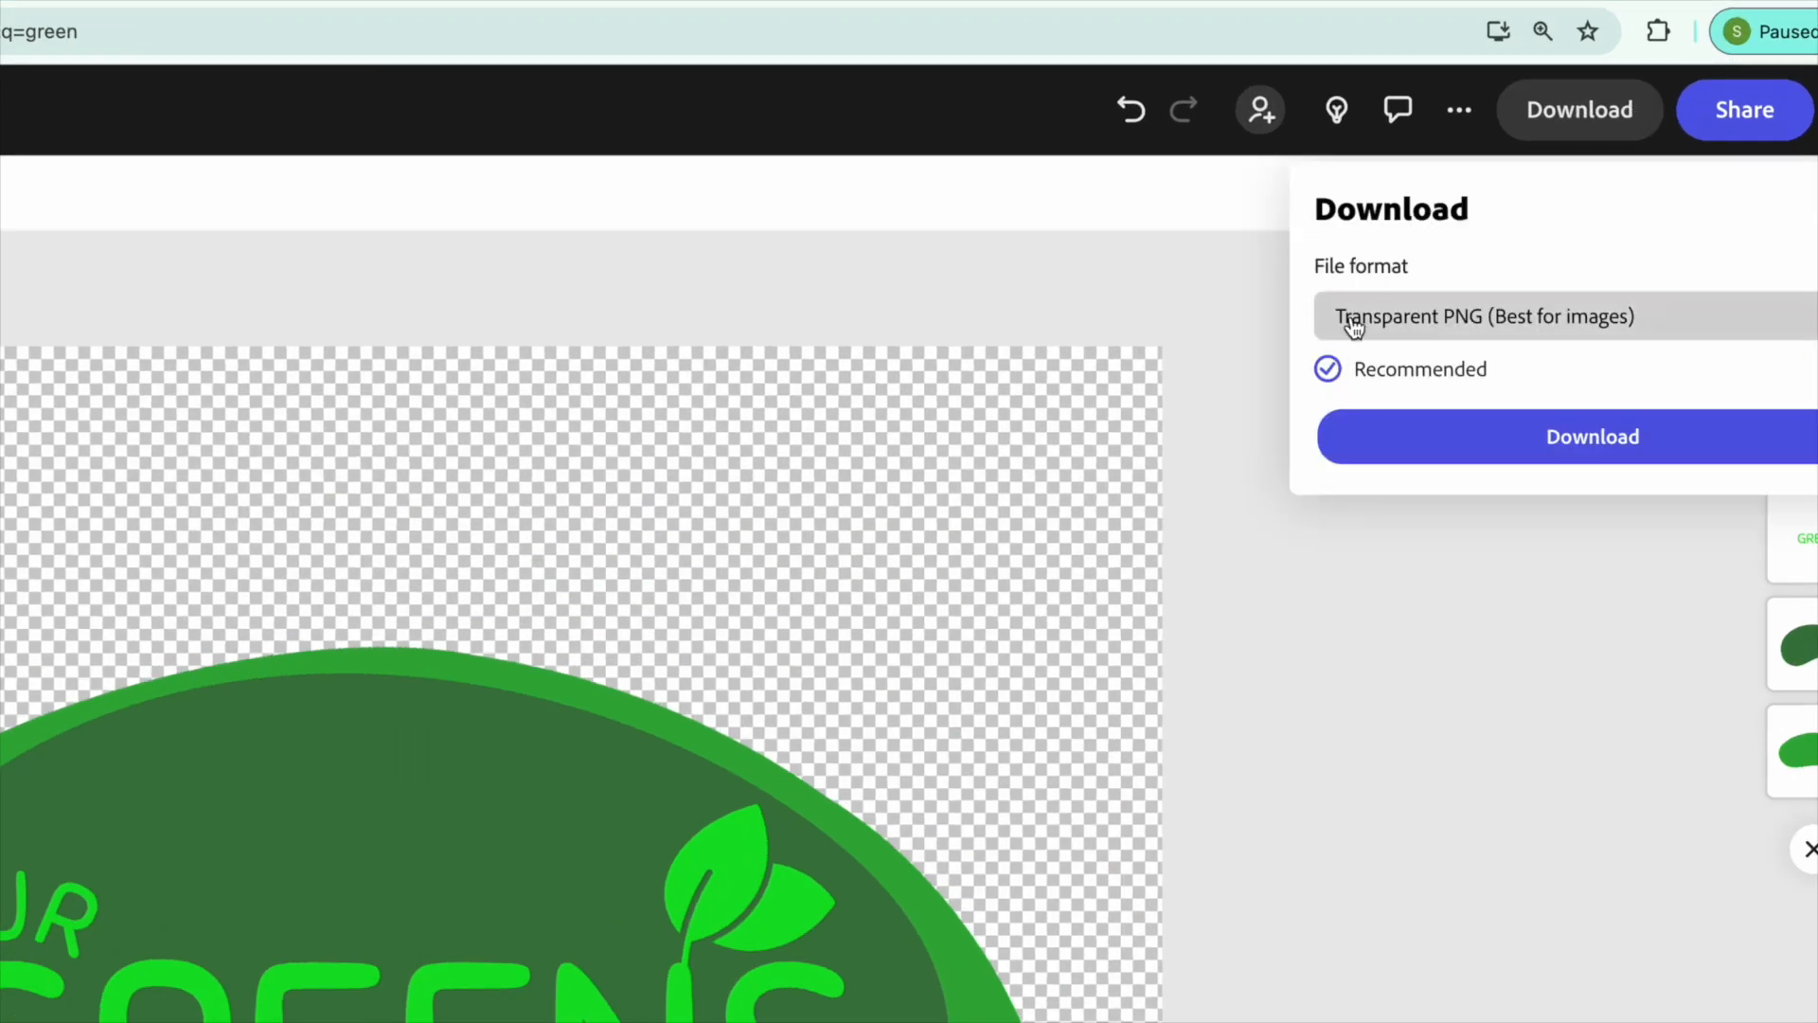
{"action": "left_click", "coordinate": [1482, 436]}
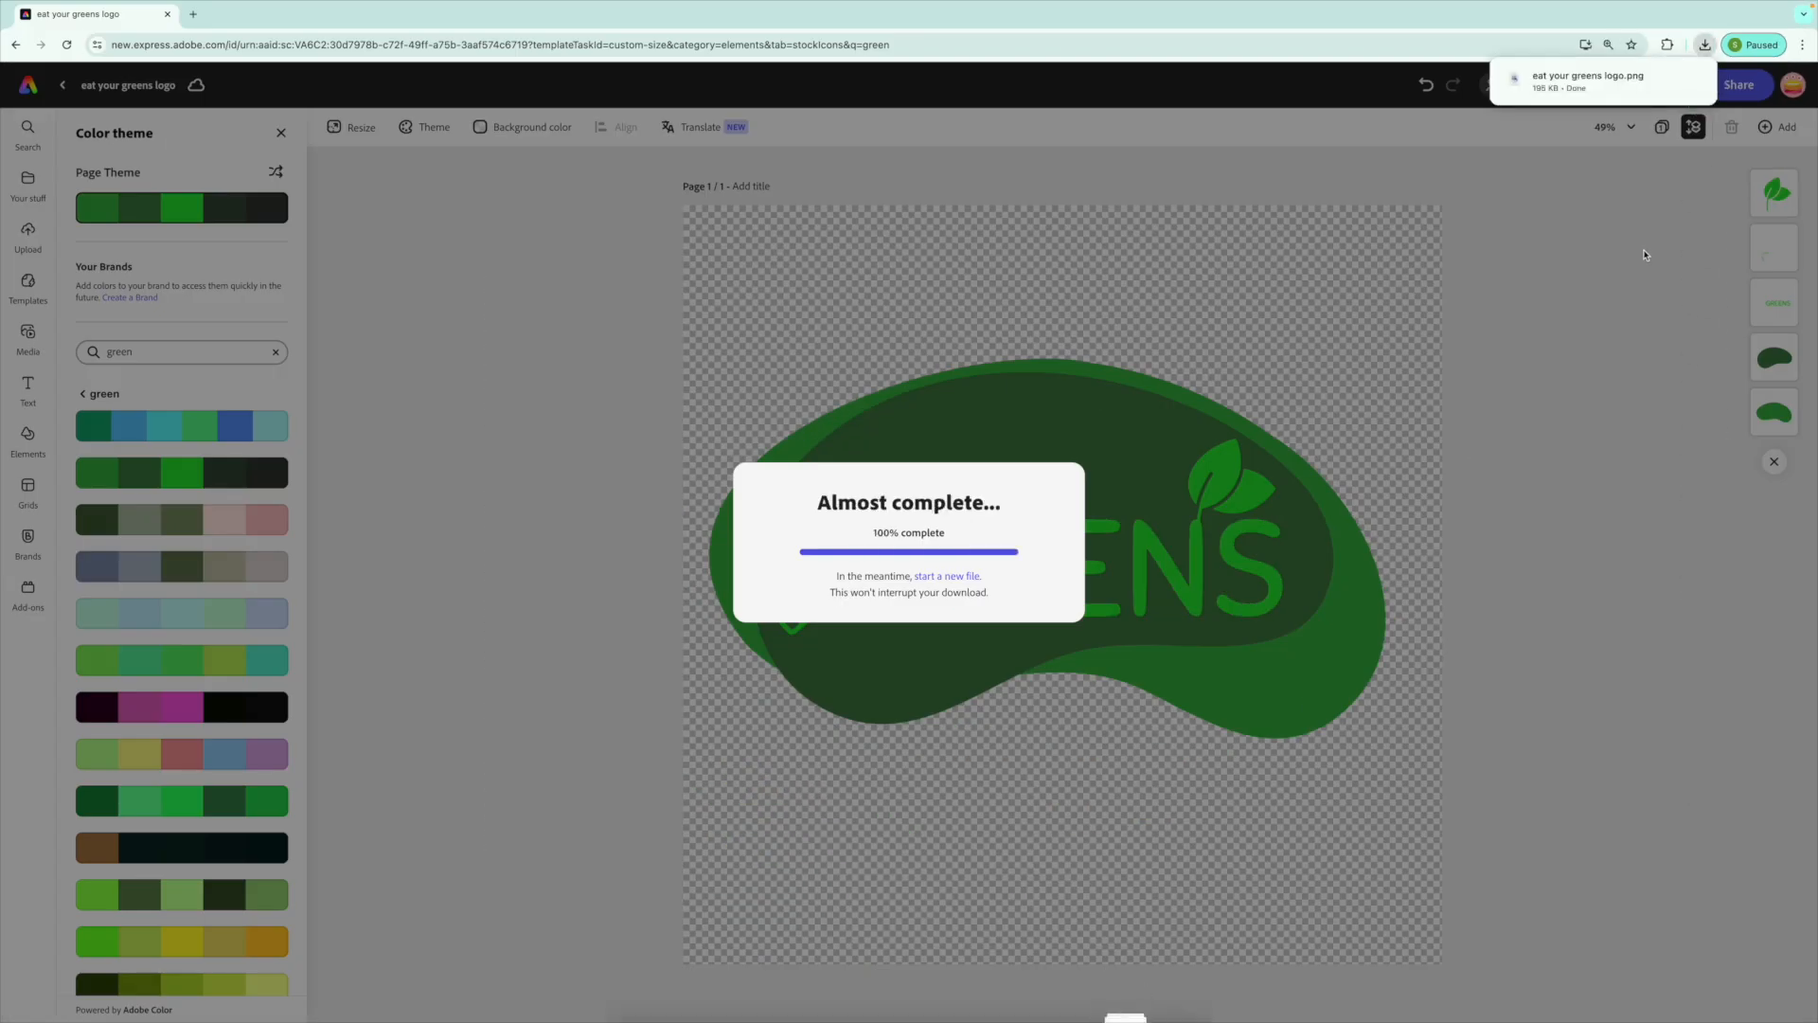